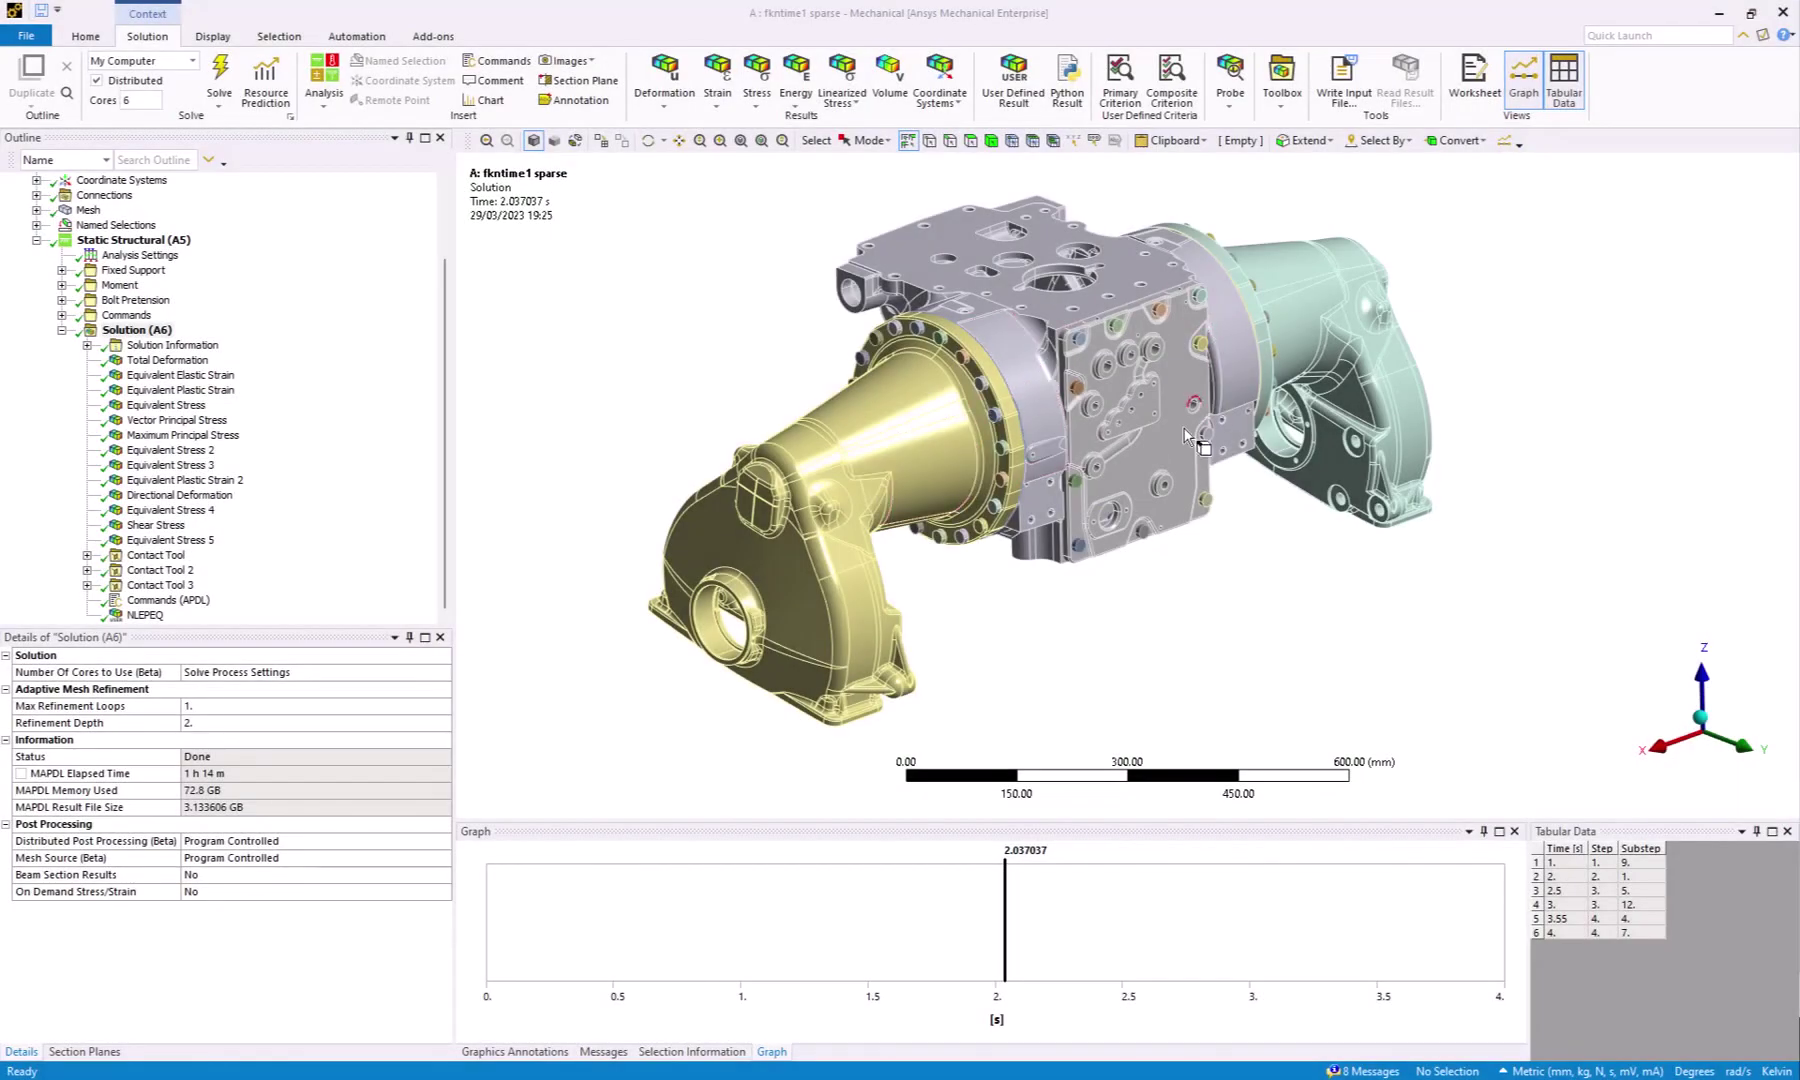
# Step: Orbit the solved rear axle model in Mechanical to view it from another side
pyautogui.moveTo(1110, 455); pyautogui.dragTo(990, 418, button='middle')
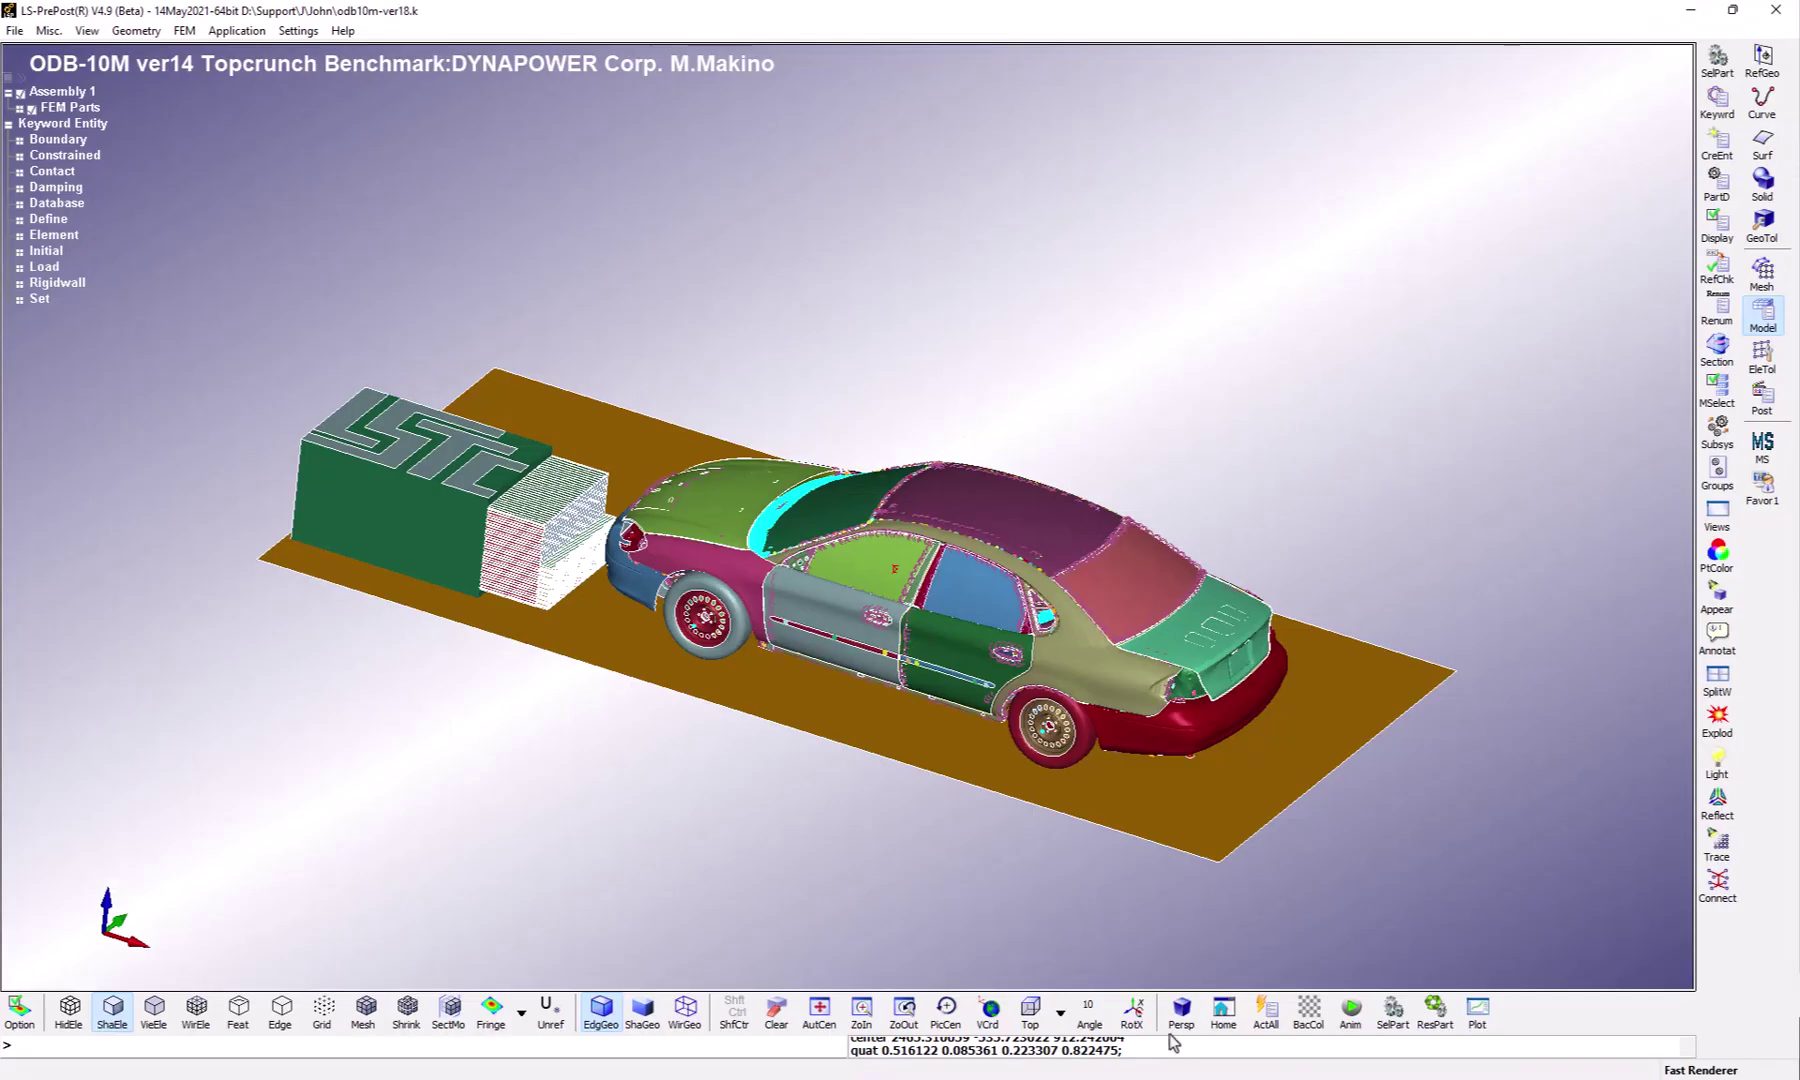
# Step: Rotate the ODB-10M car model in LS-PrePost to see it against the barrier from a new angle
pyautogui.moveTo(1038, 700)
pyautogui.keyDown('shift'); pyautogui.mouseDown()
pyautogui.moveTo(980, 746)
pyautogui.moveTo(916, 743)
pyautogui.moveTo(908, 783)
pyautogui.moveTo(930, 745)
pyautogui.mouseUp(); pyautogui.keyUp('shift')
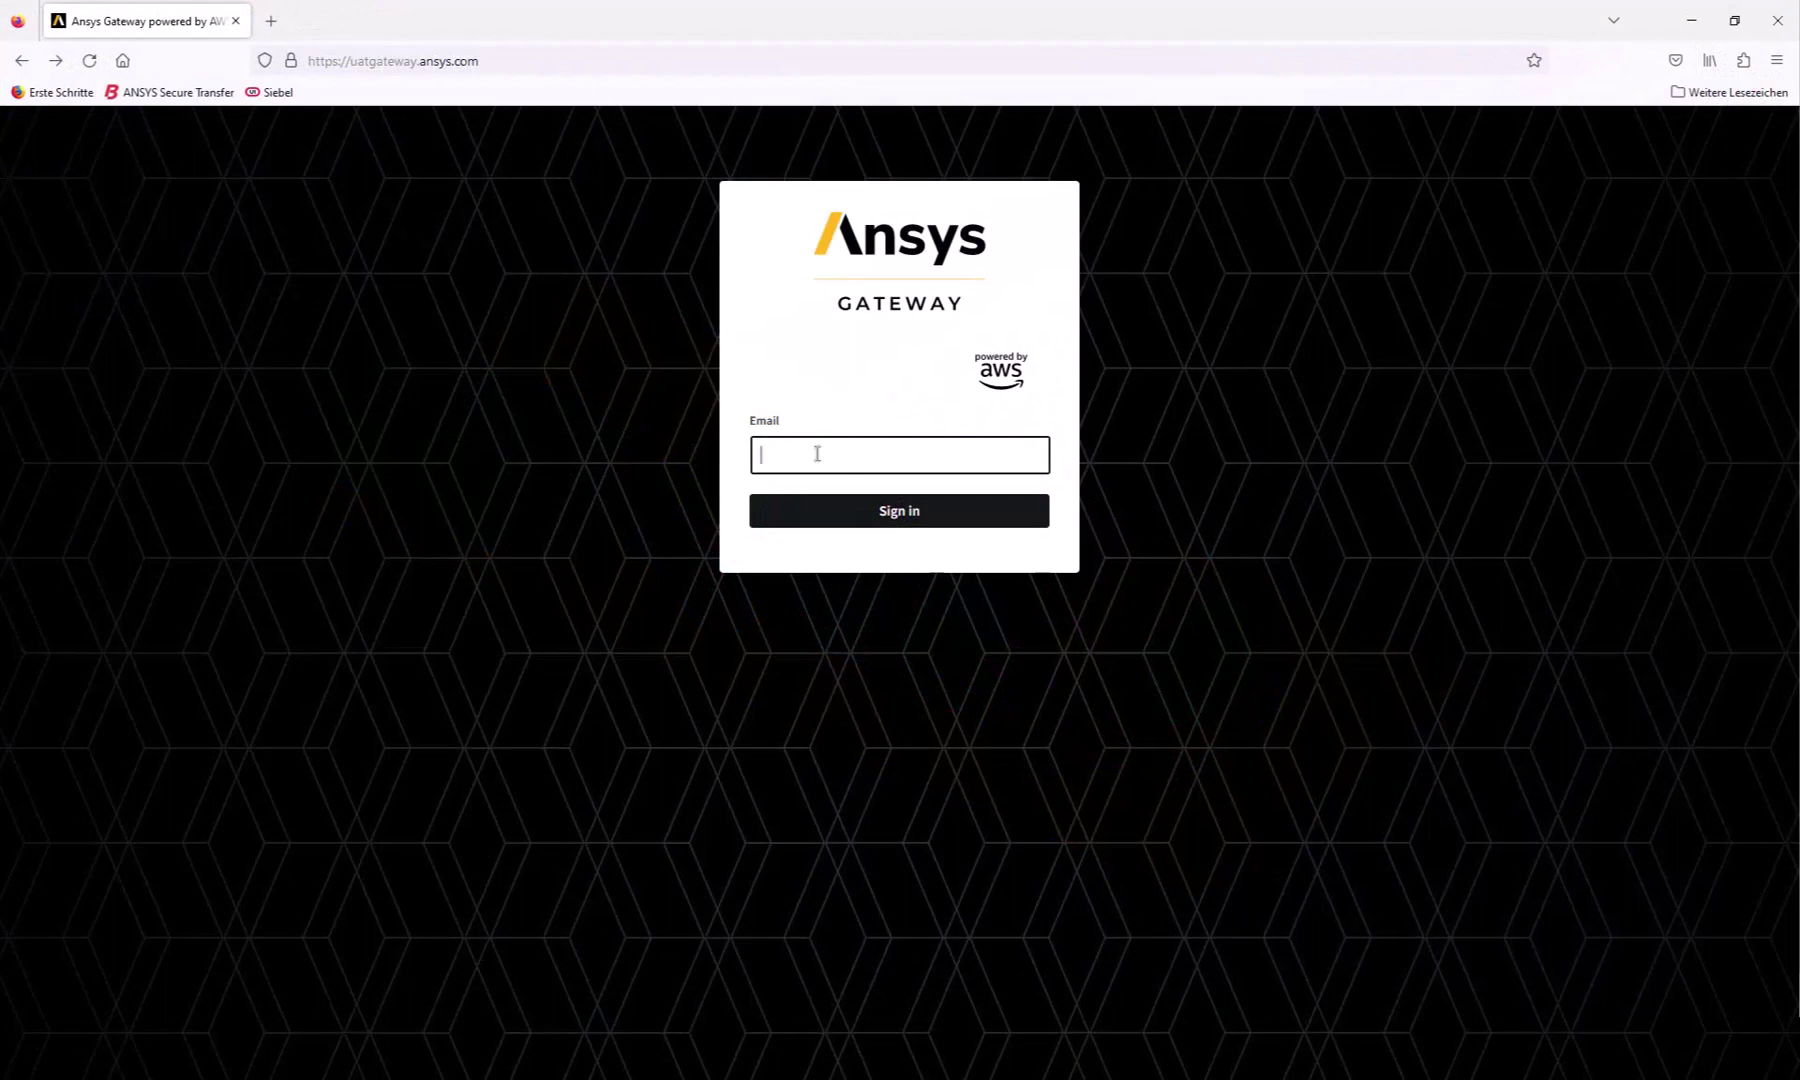
# Step: Sign in to Ansys Gateway with the user's email address
pyautogui.write('name.surname@ansys')
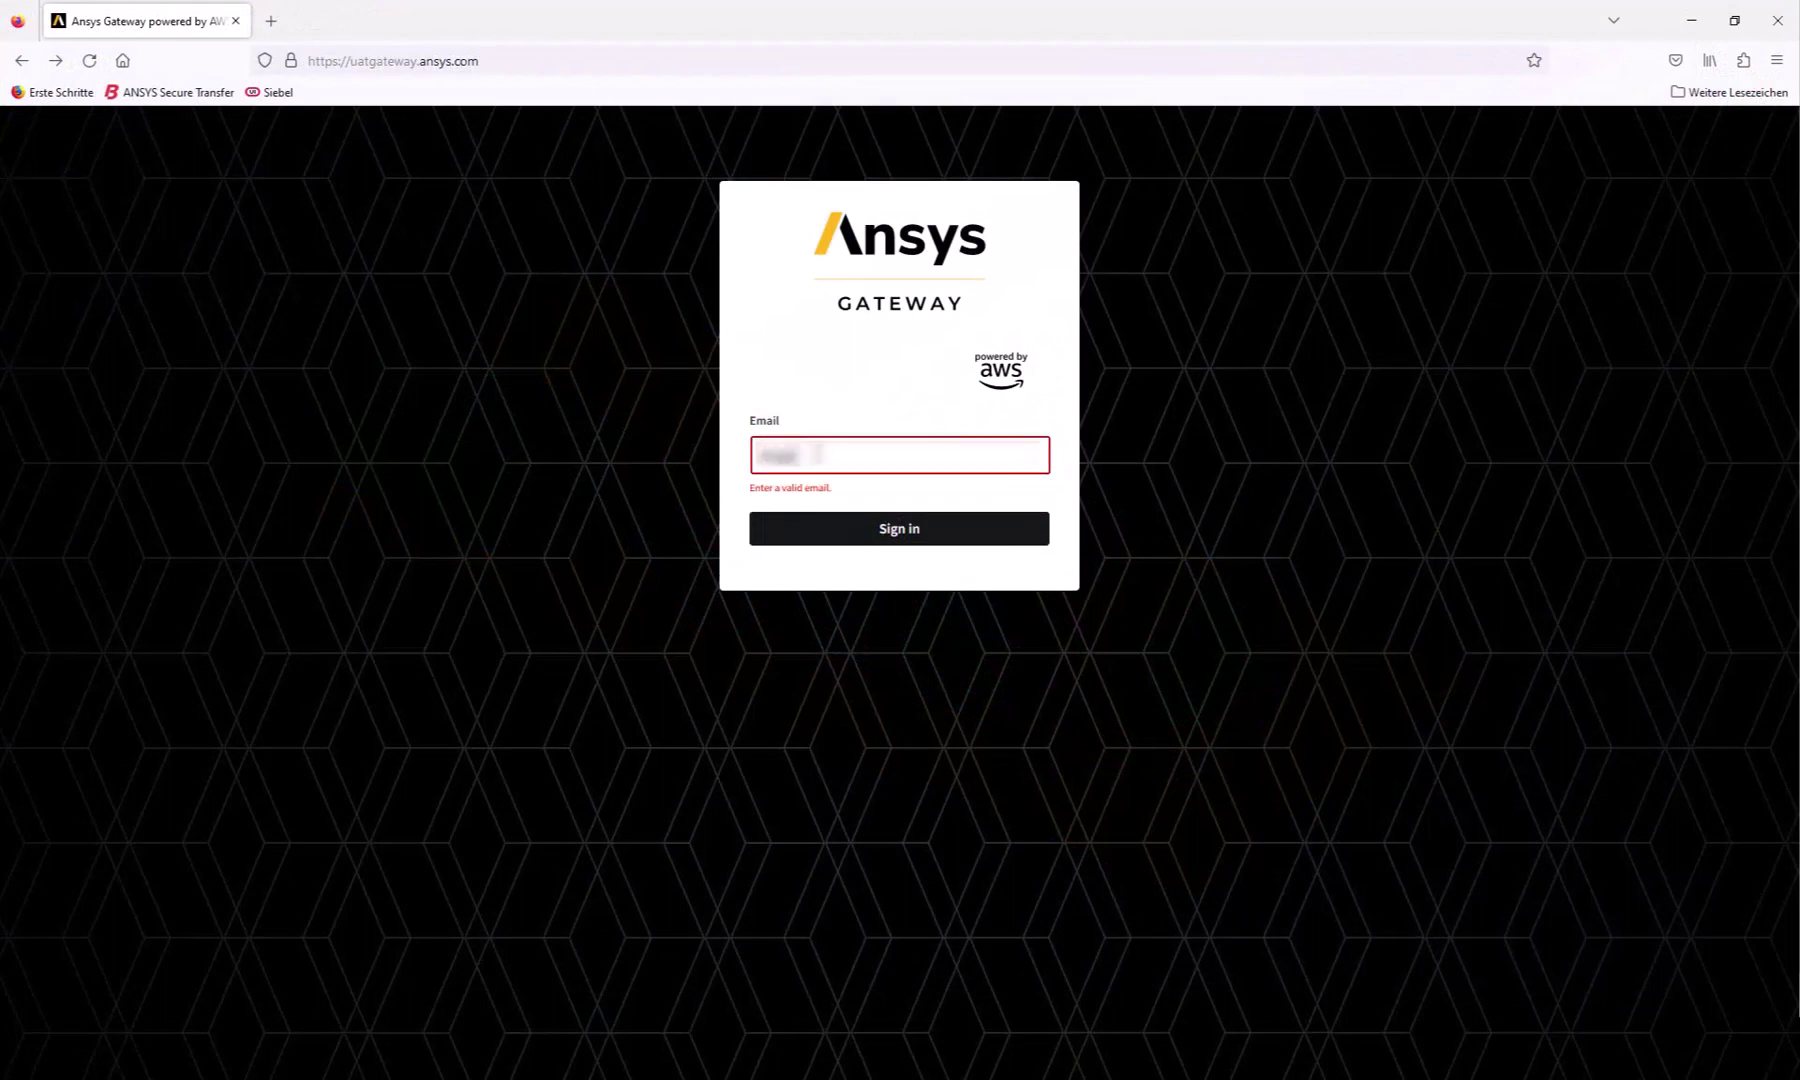
pyautogui.write('.com')
pyautogui.press('Return')
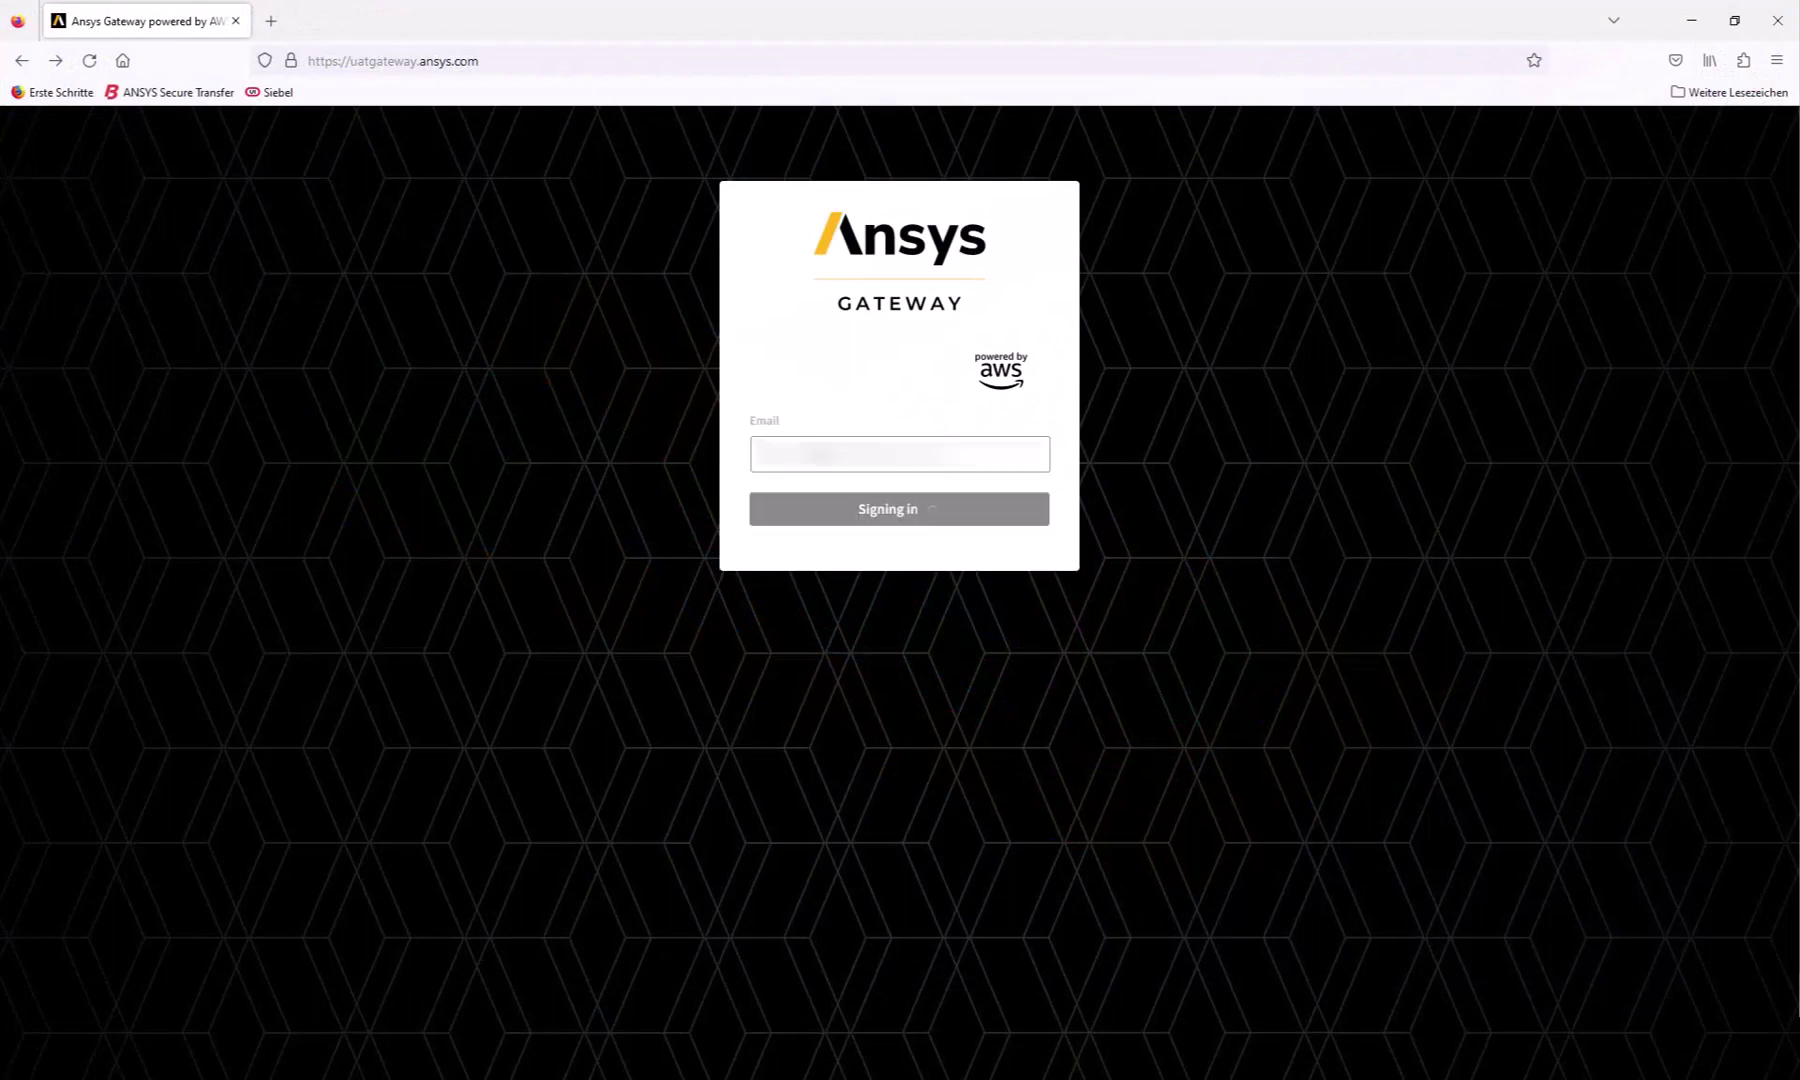
pyautogui.click(820, 575)
pyautogui.click(970, 590)
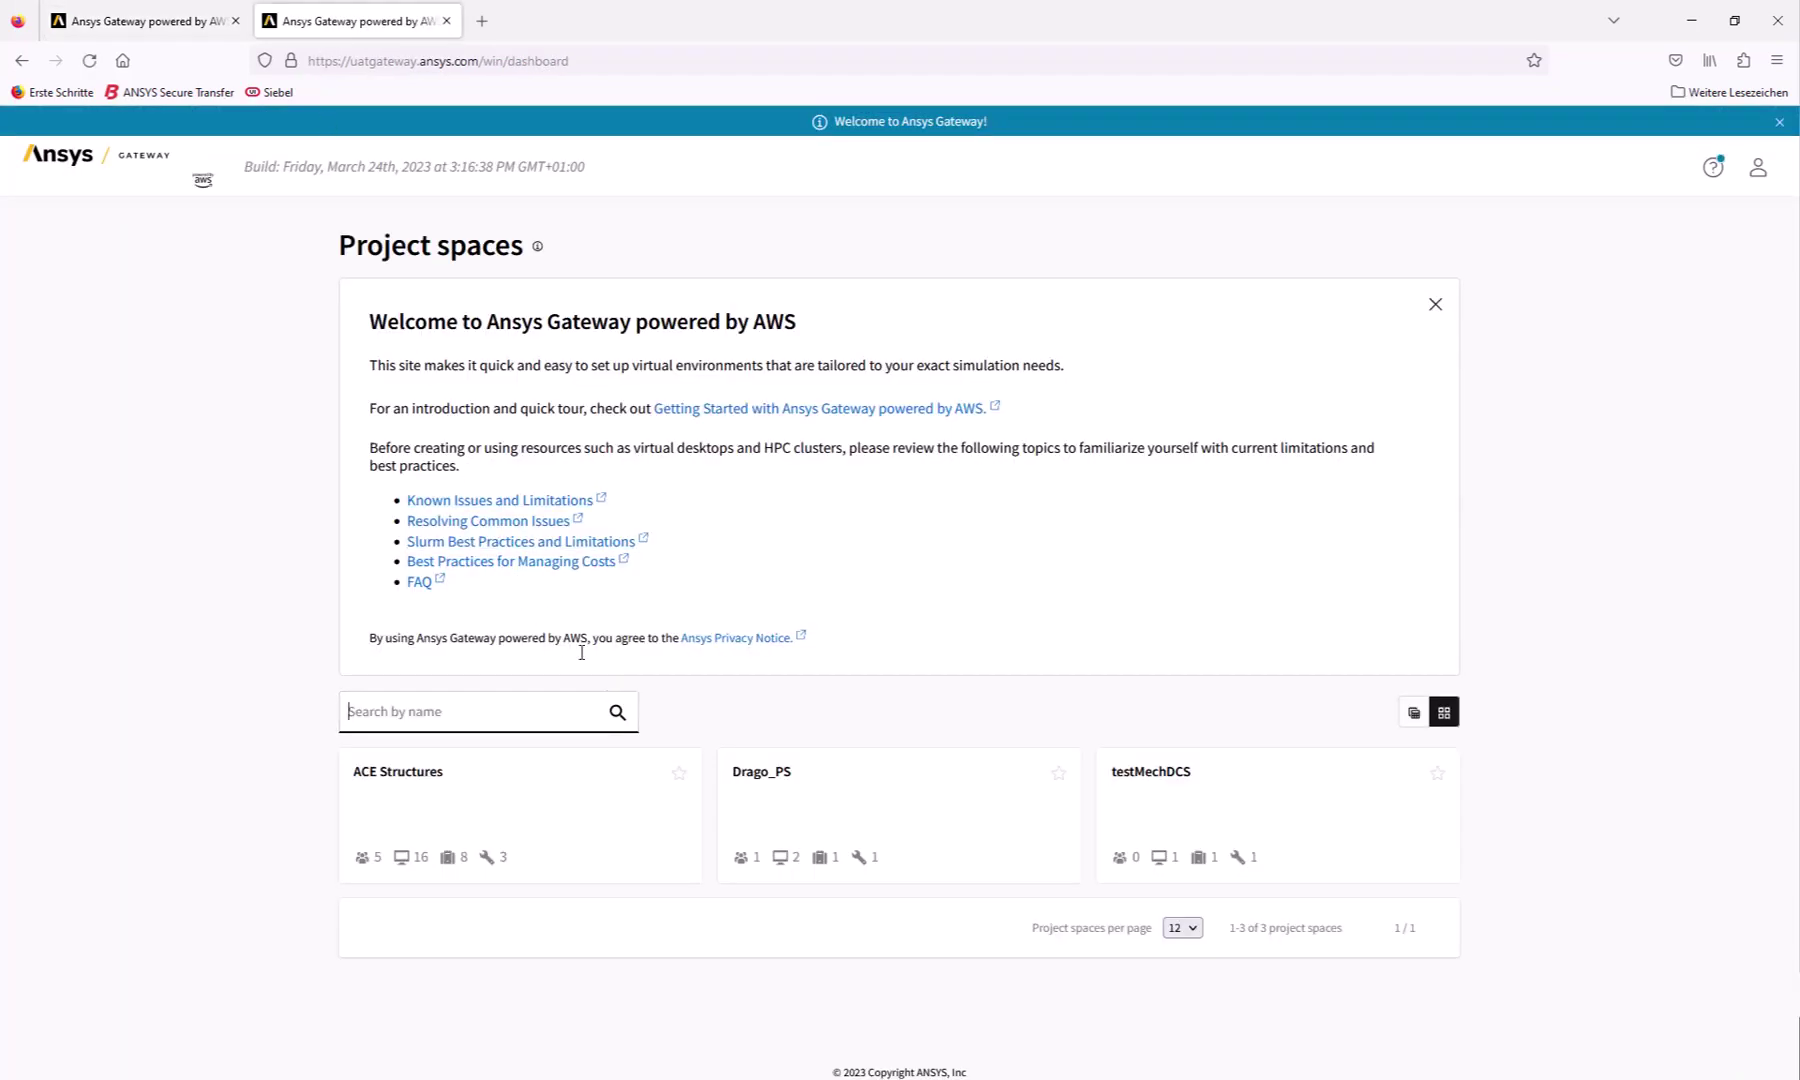
# Step: Switch to the ACE Structures project space and start a new virtual desktop resource
pyautogui.click(750, 780)
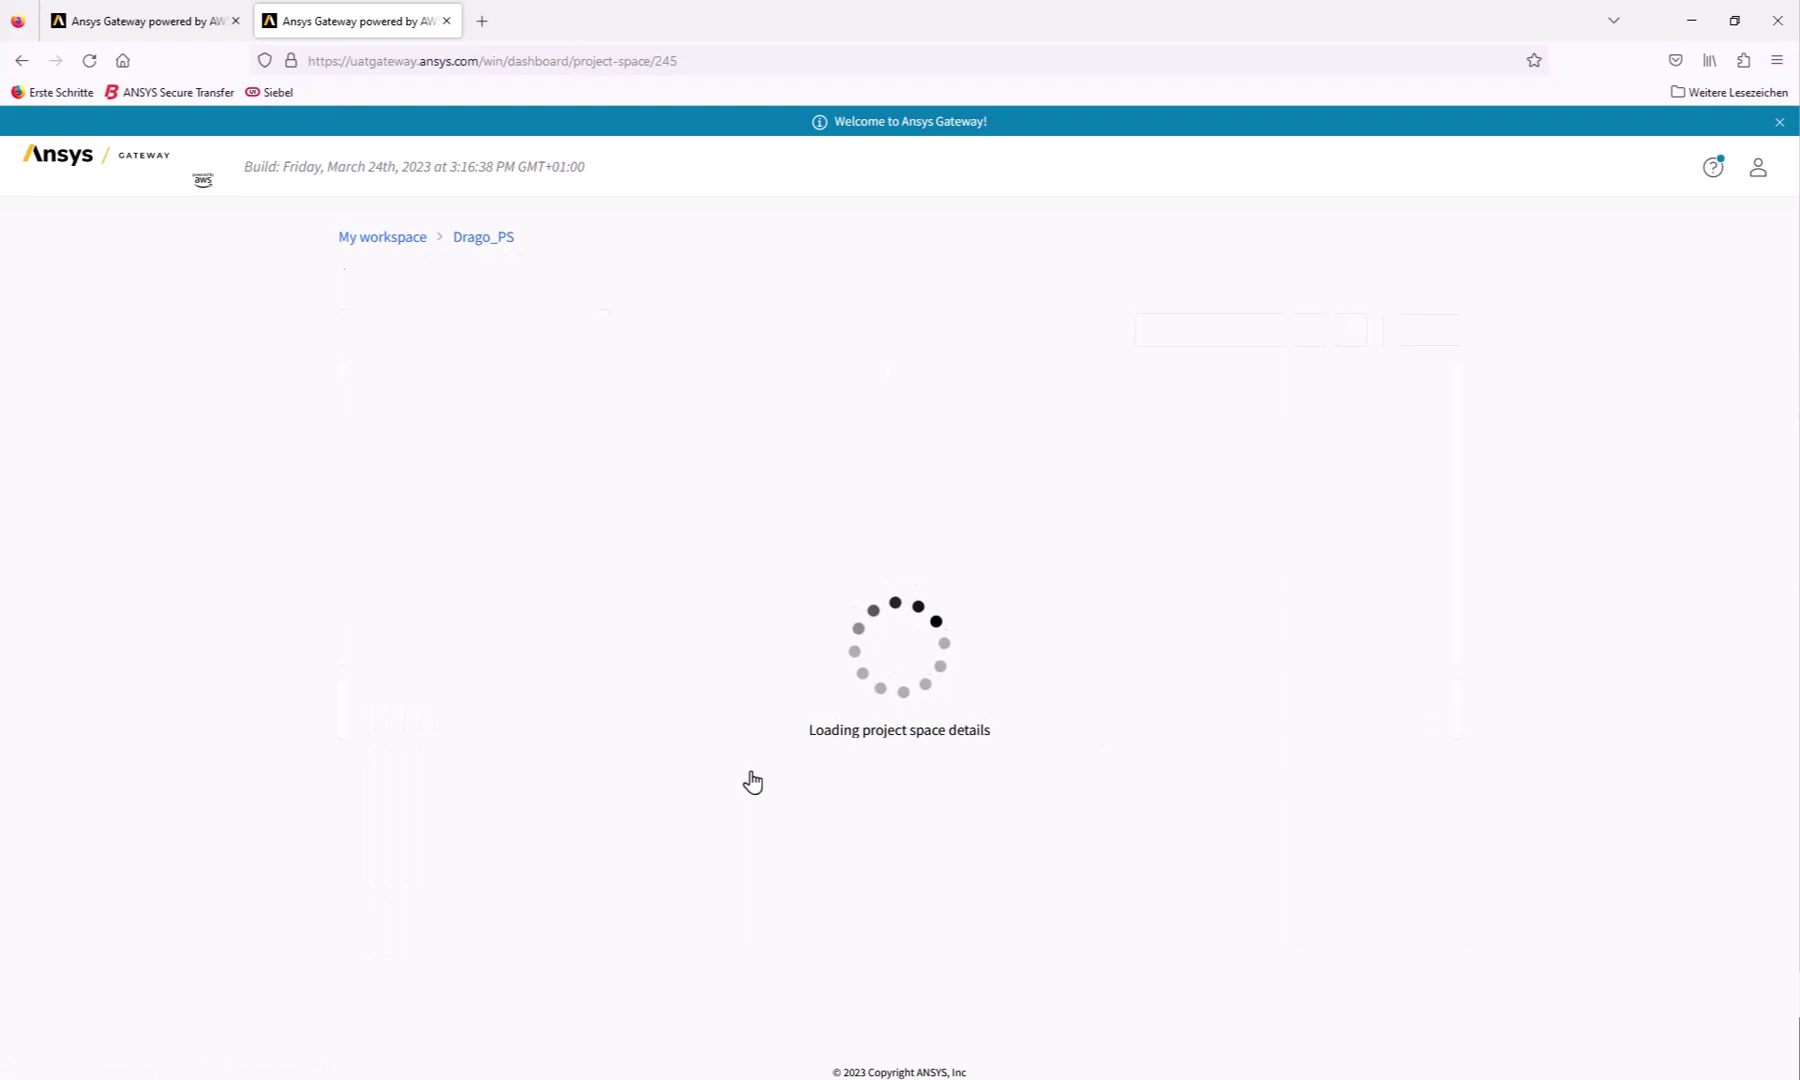
pyautogui.click(180, 22)
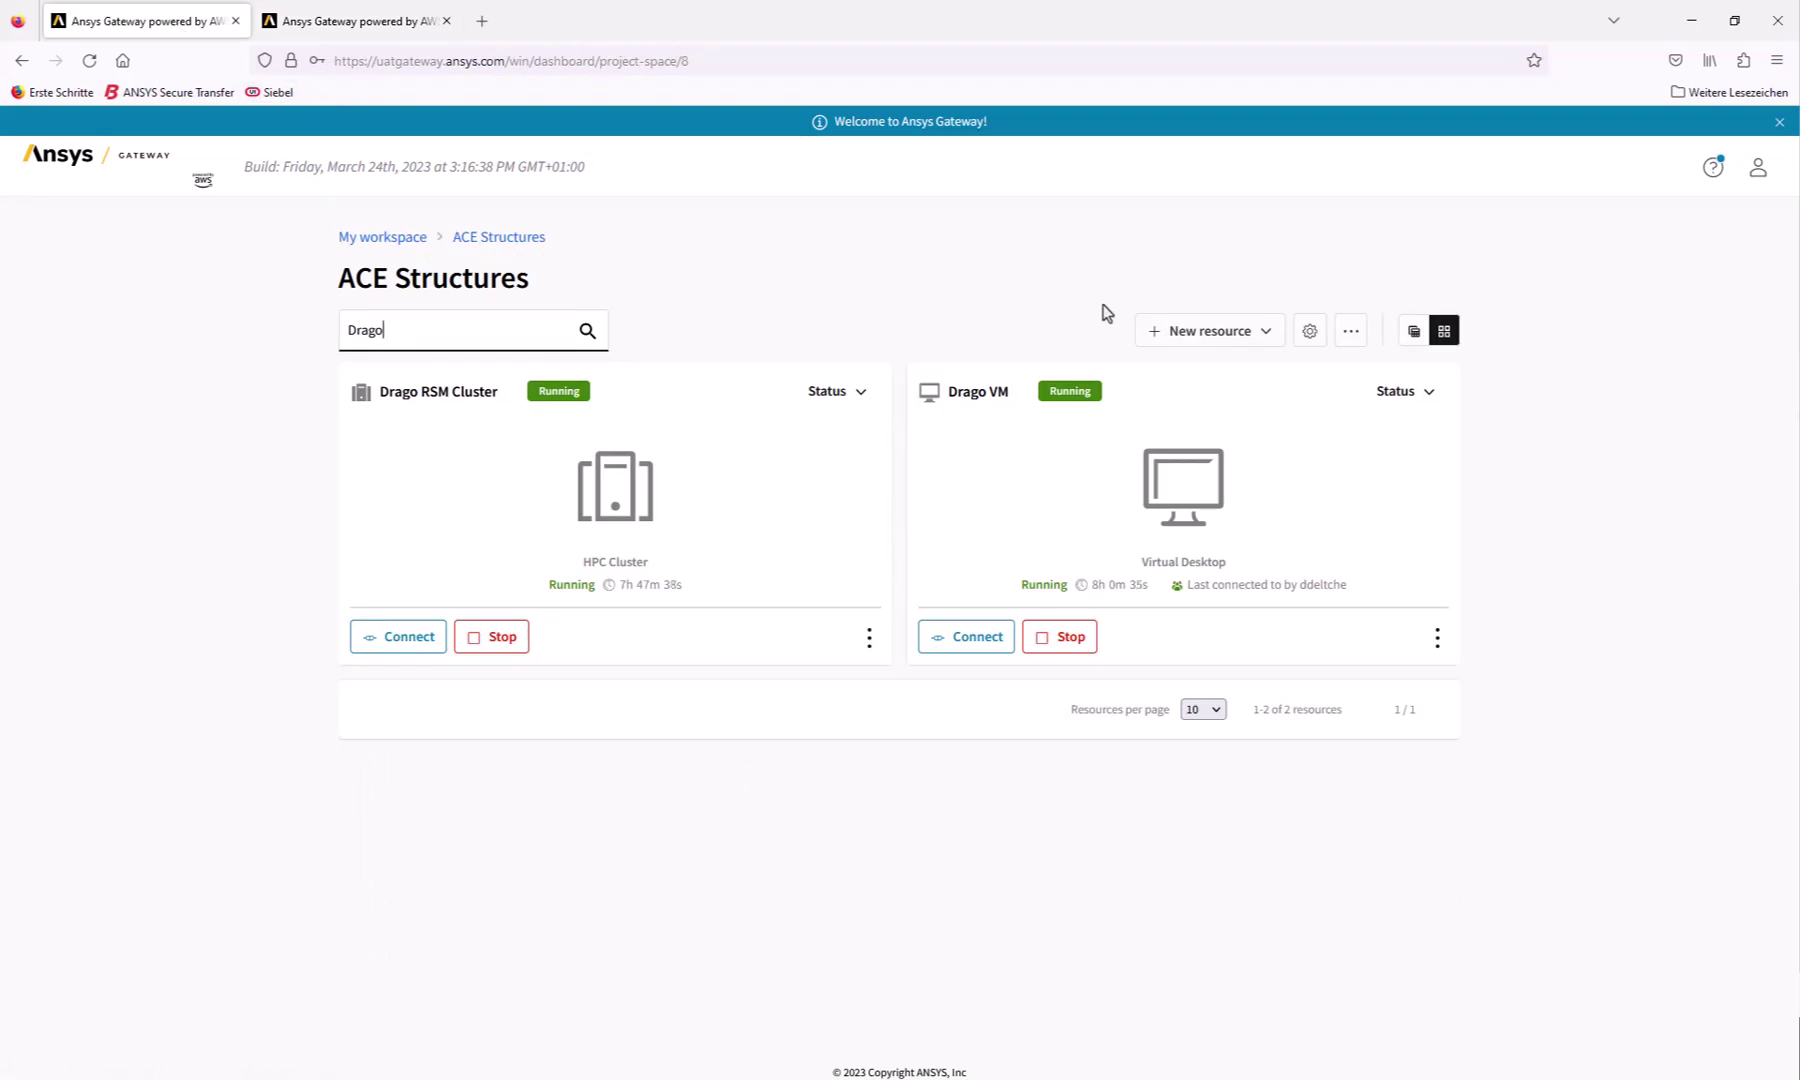
pyautogui.click(1264, 334)
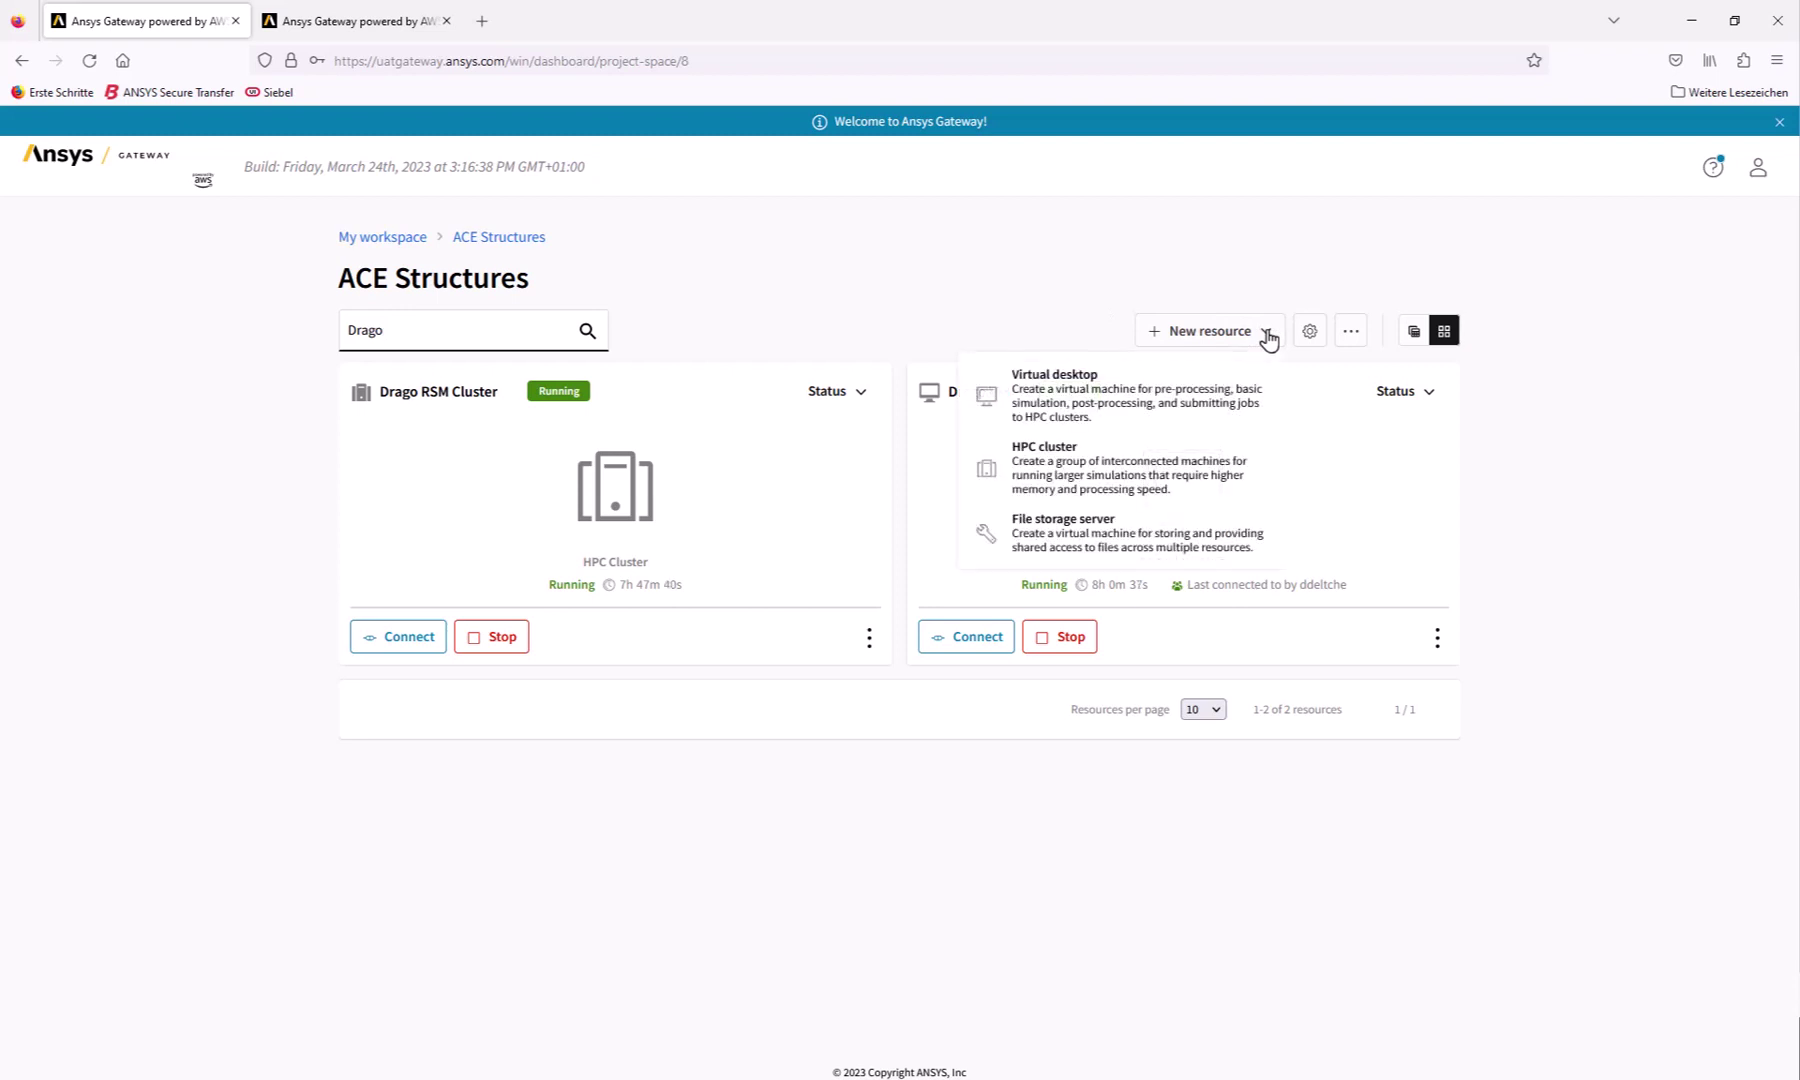
pyautogui.click(1078, 399)
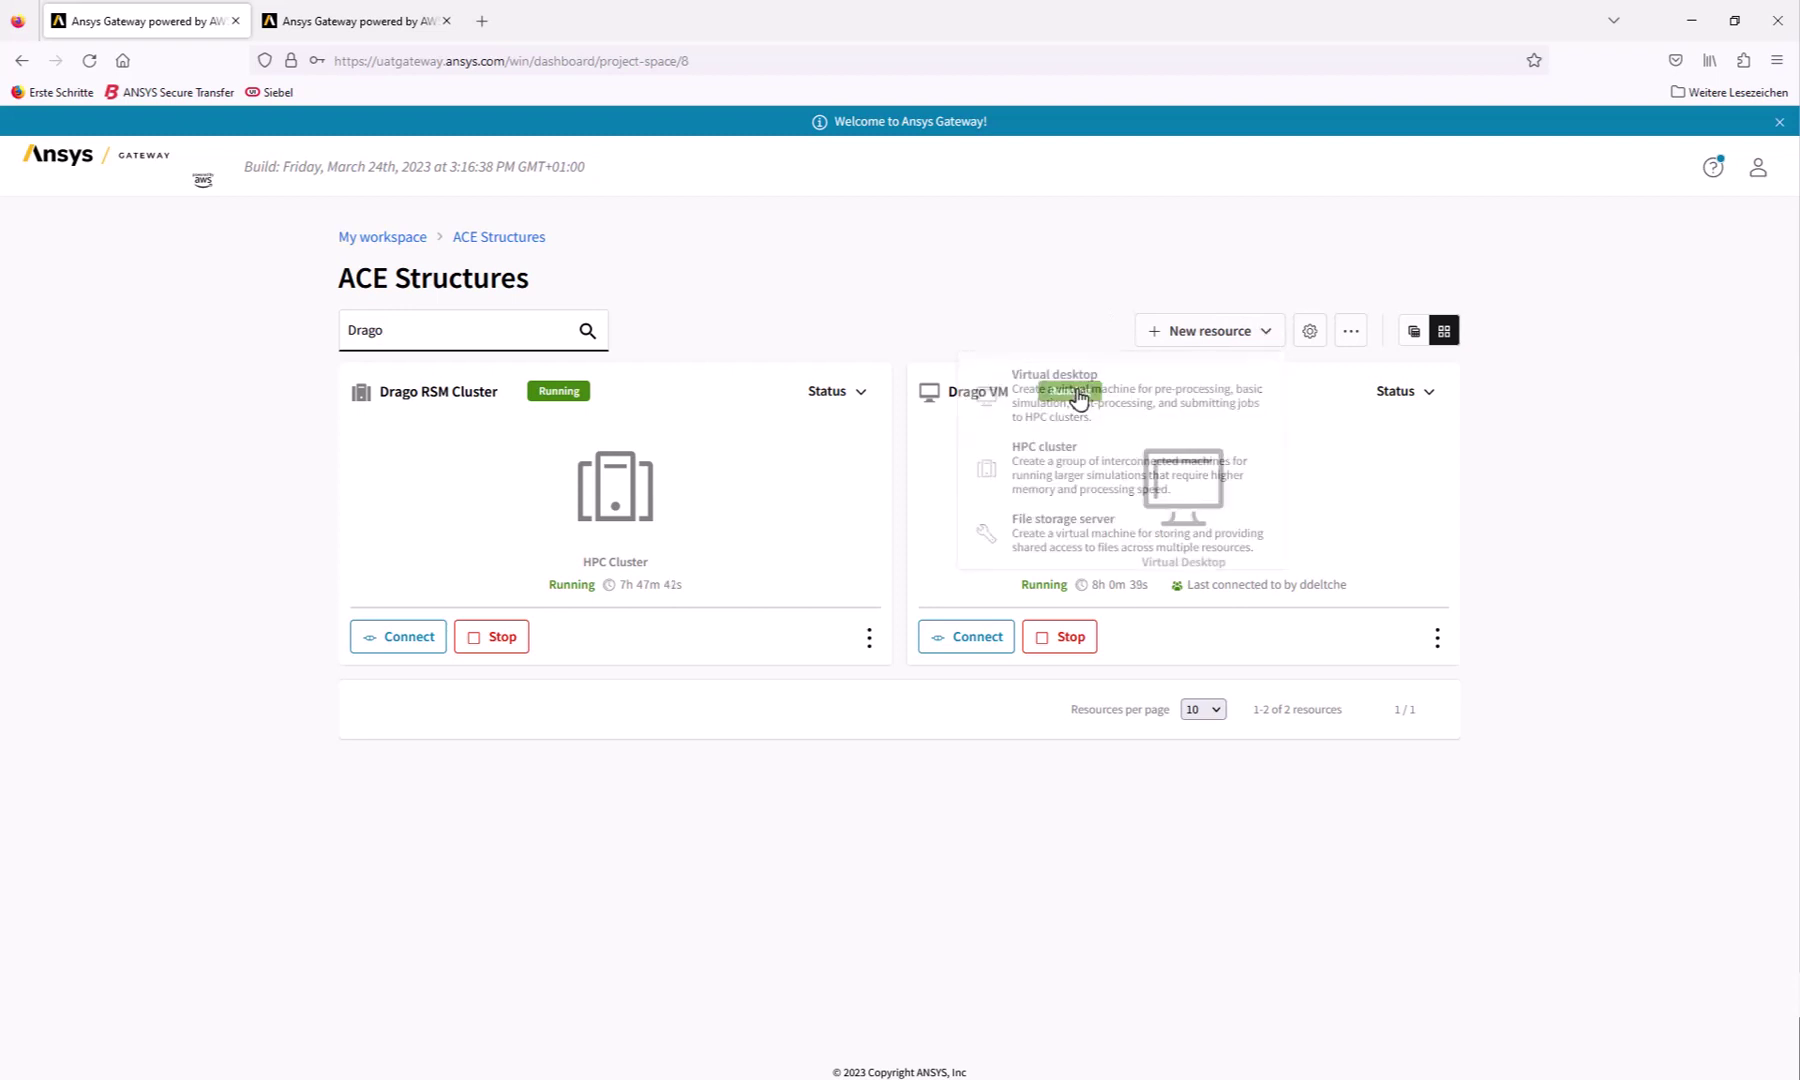
# Step: Set the availability zone to EU-West-1-b and continue to the Template step
pyautogui.click(514, 400)
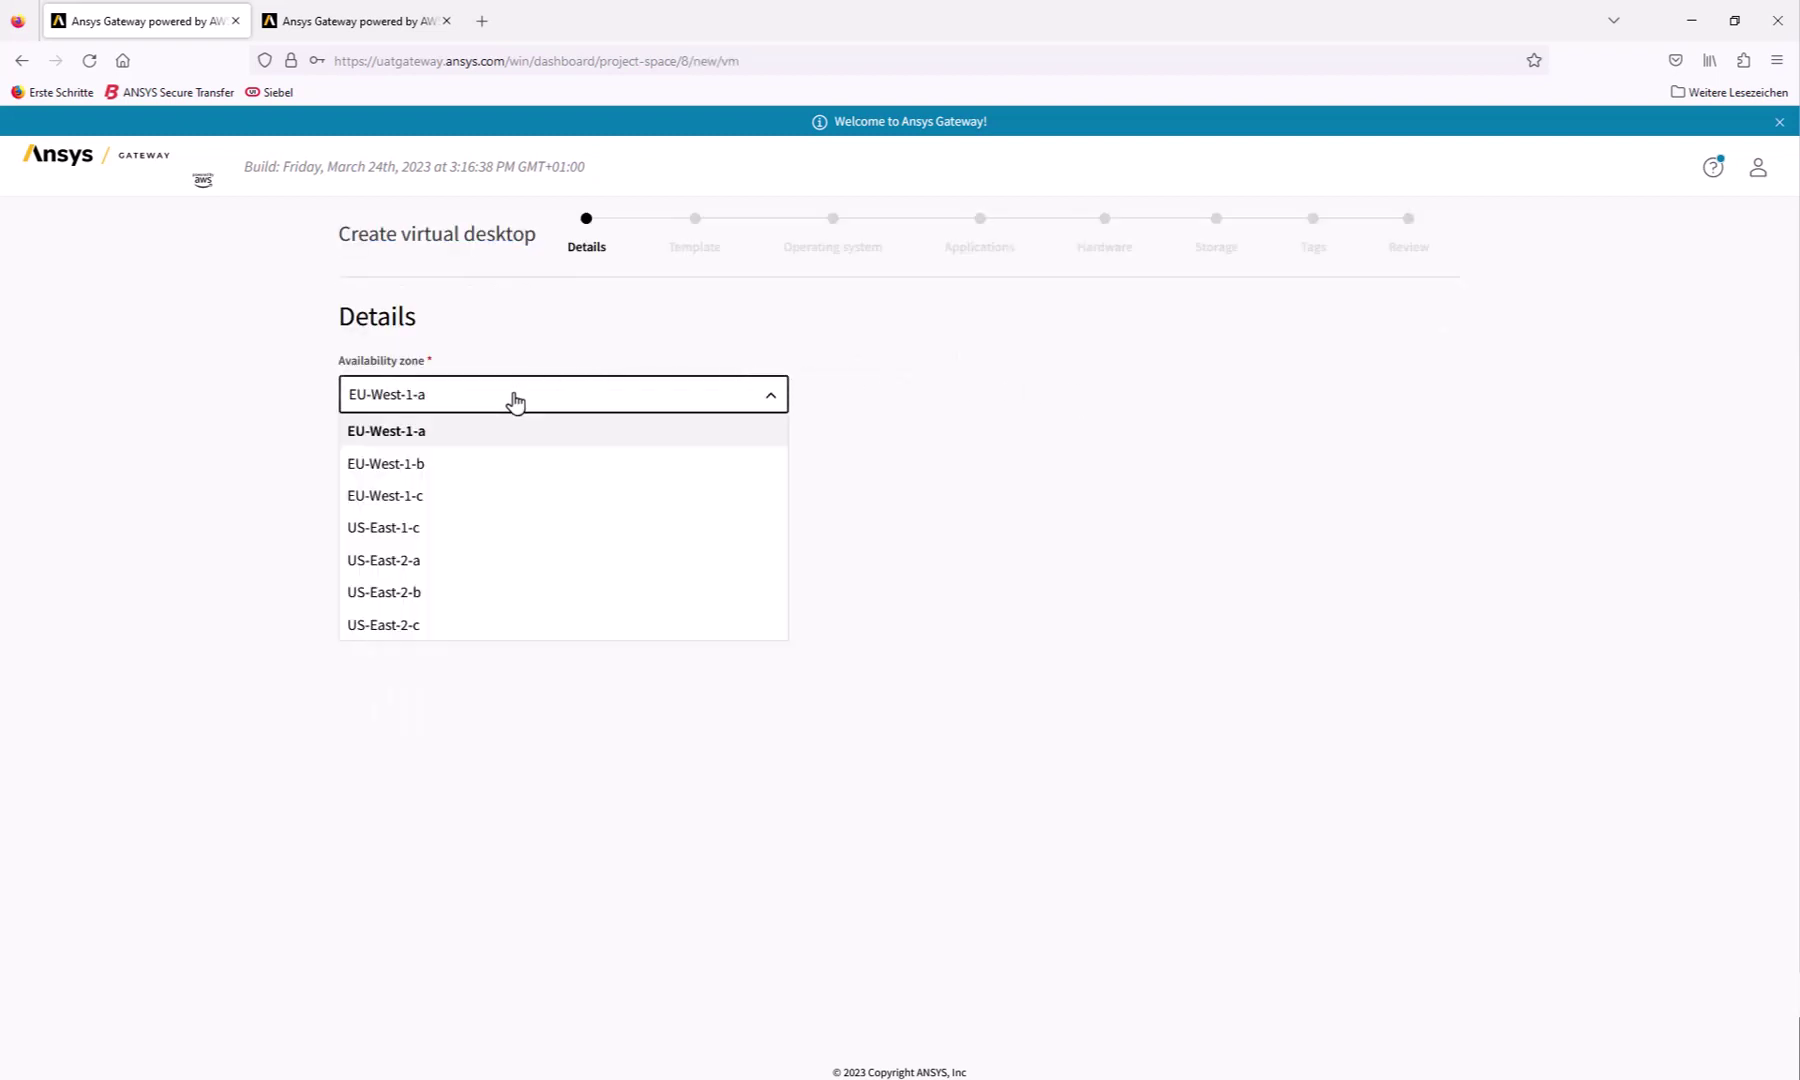
pyautogui.click(380, 465)
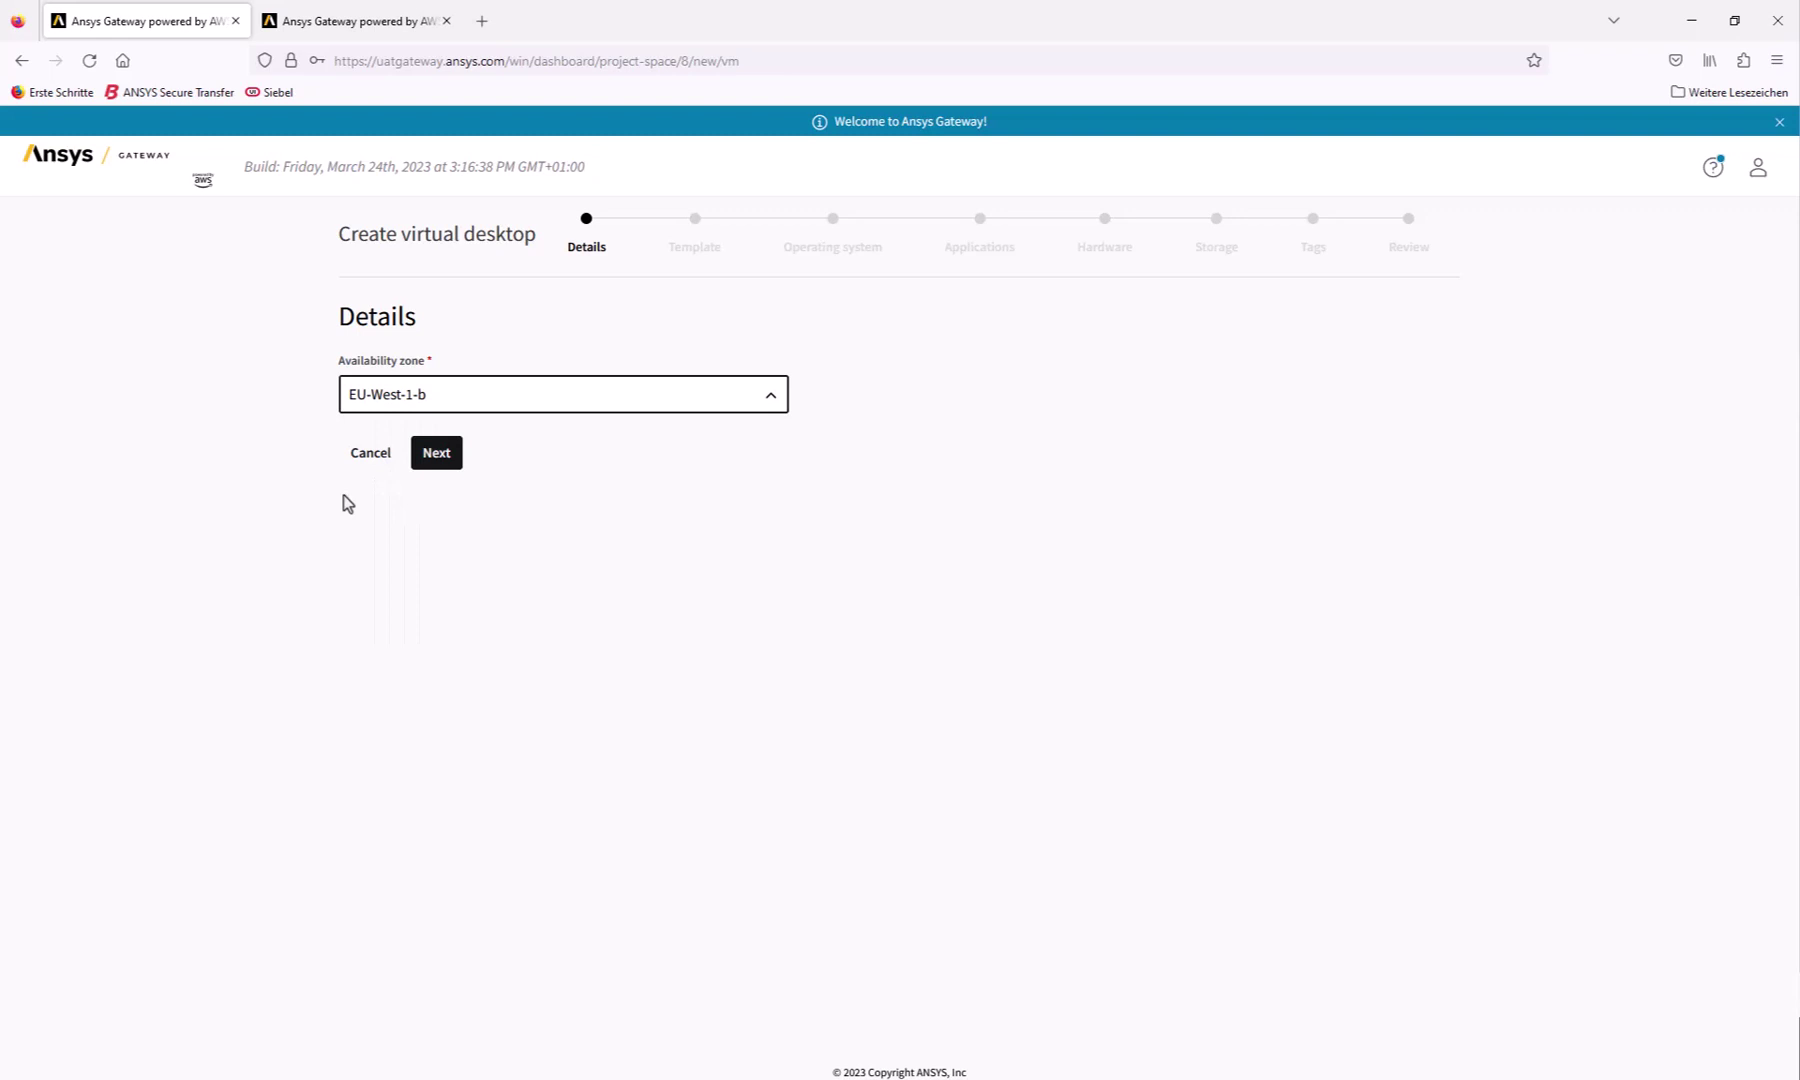
pyautogui.click(431, 464)
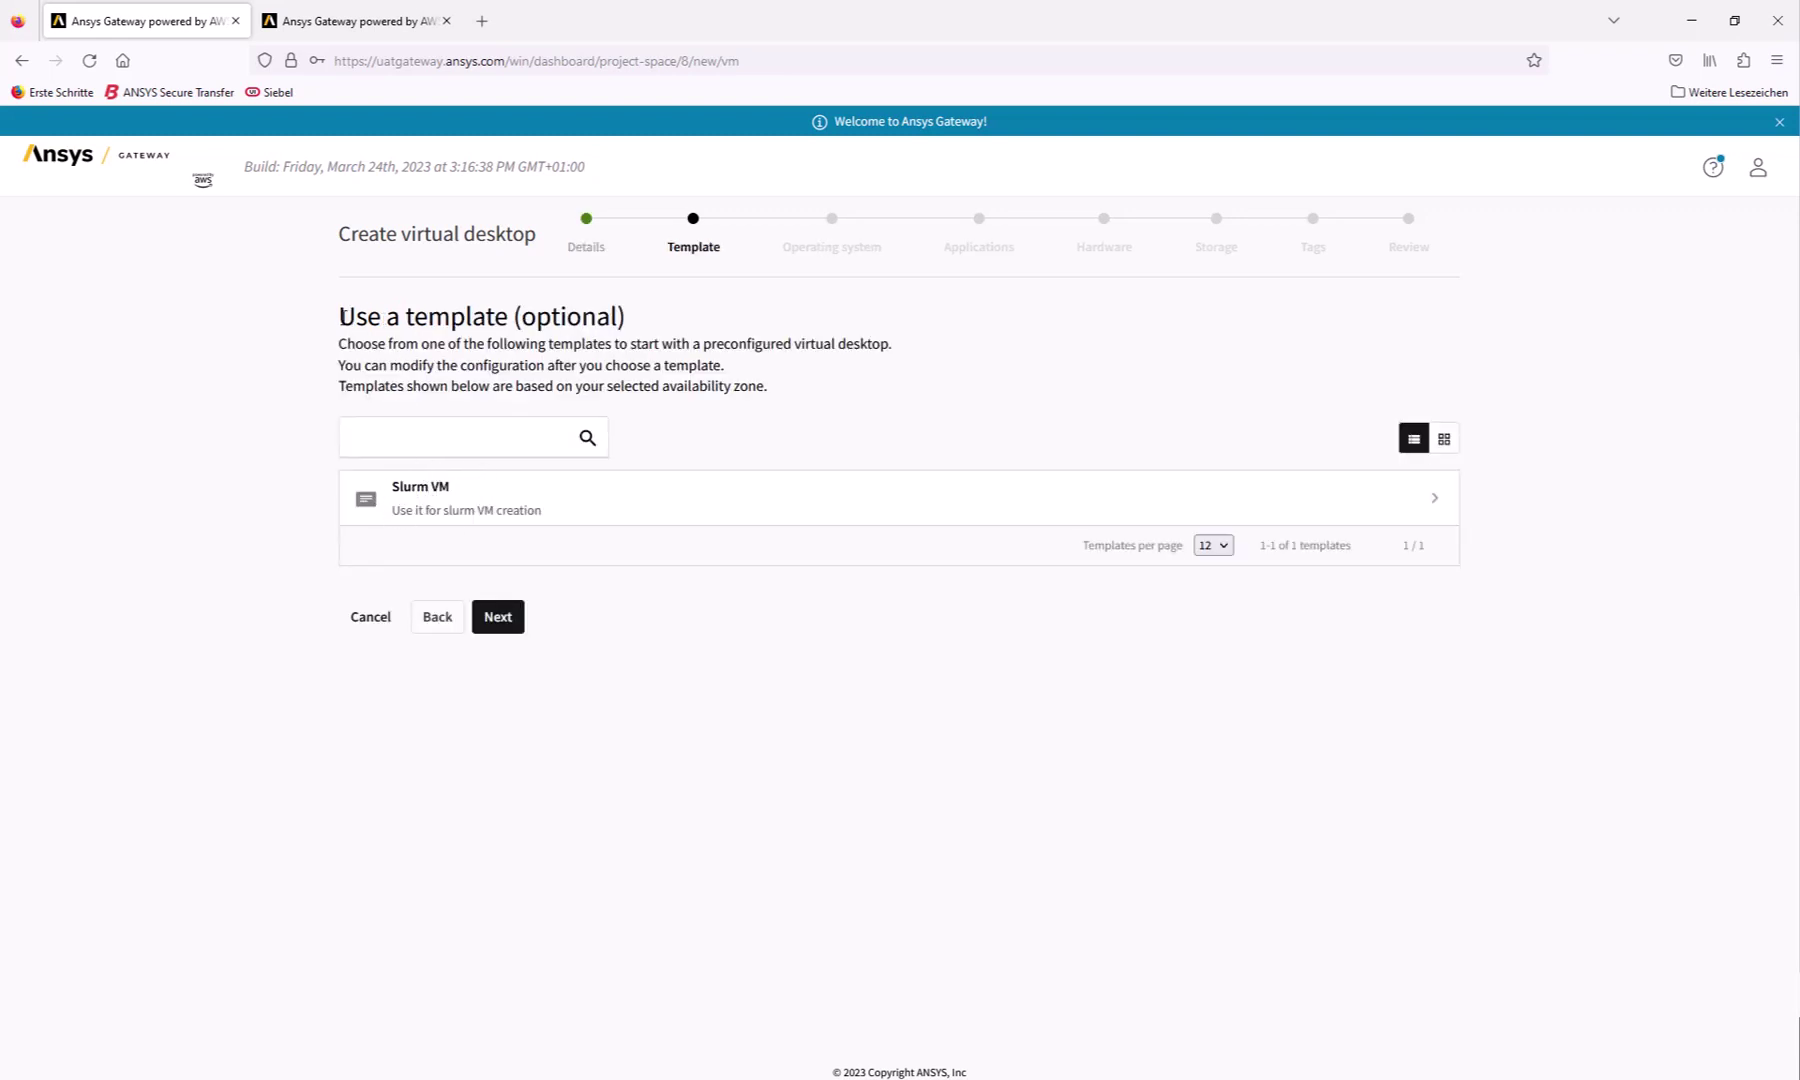
# Step: Skip the template and keep Windows with AWS Windows Server 2019 as the operating system
pyautogui.moveTo(341, 316); pyautogui.dragTo(507, 318)
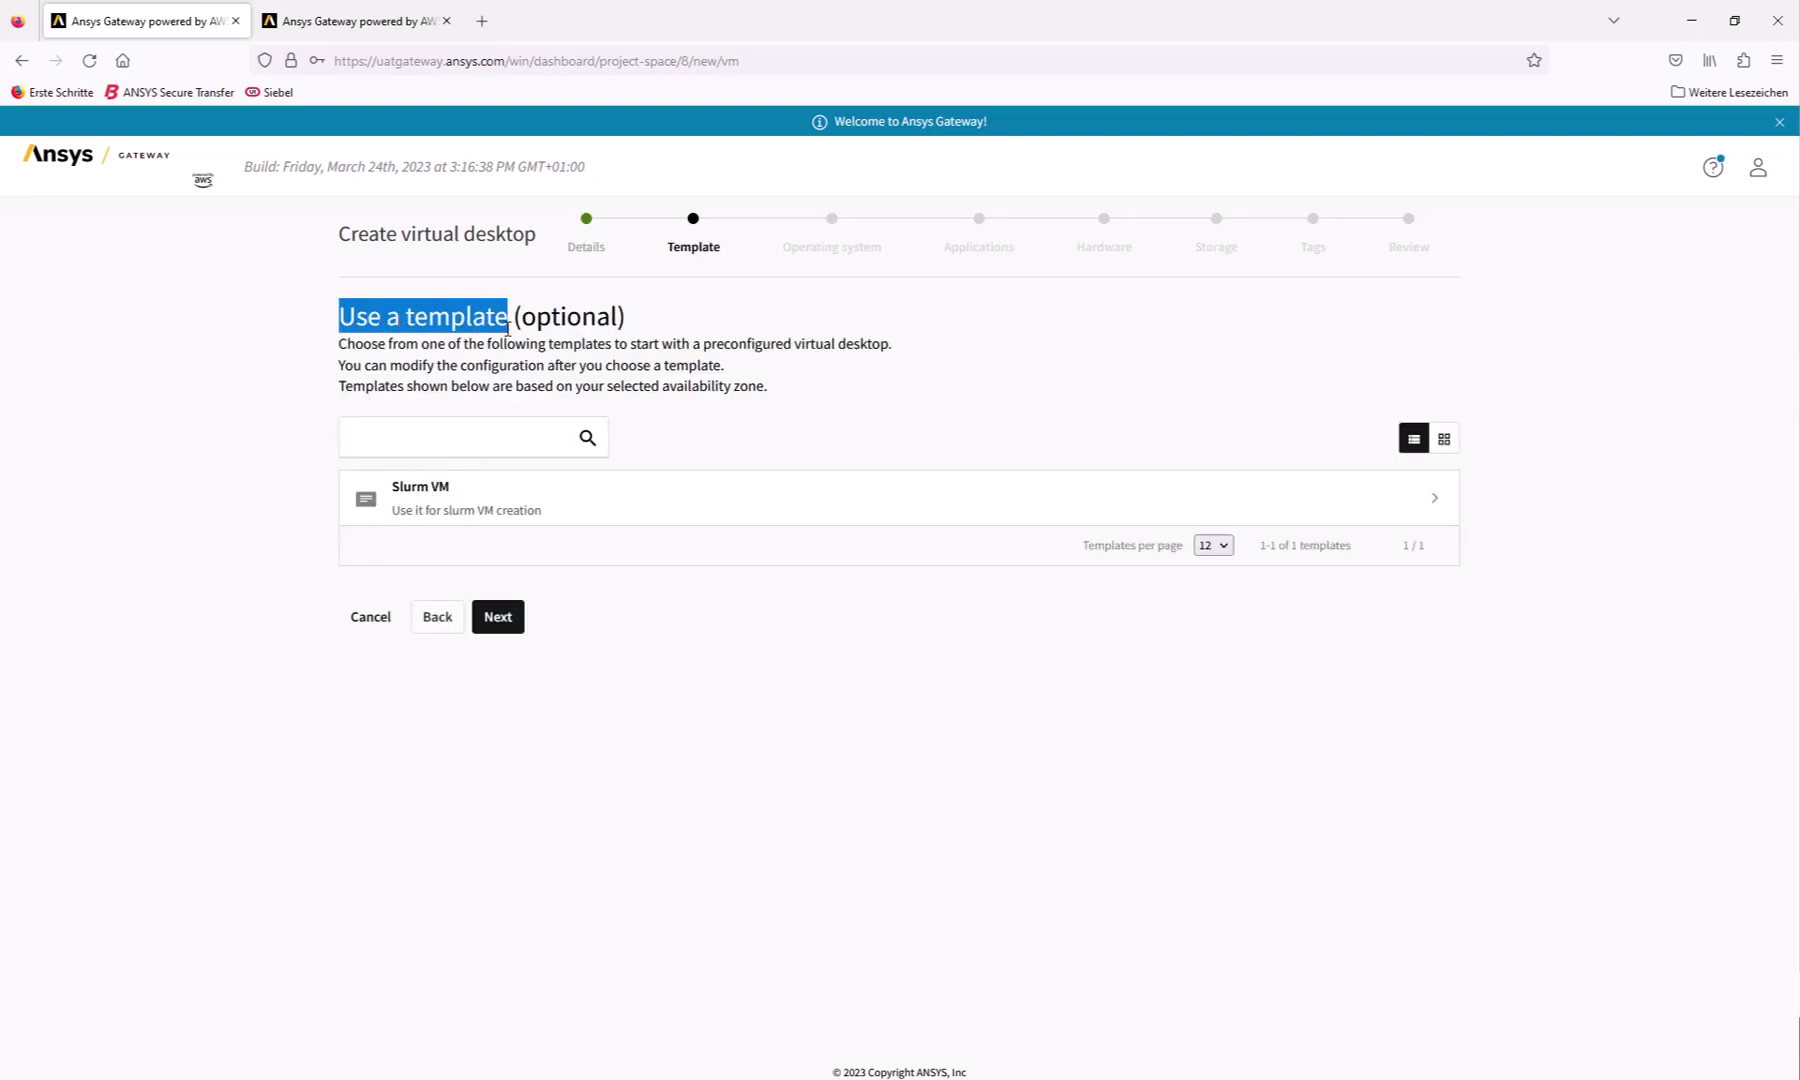
pyautogui.click(498, 617)
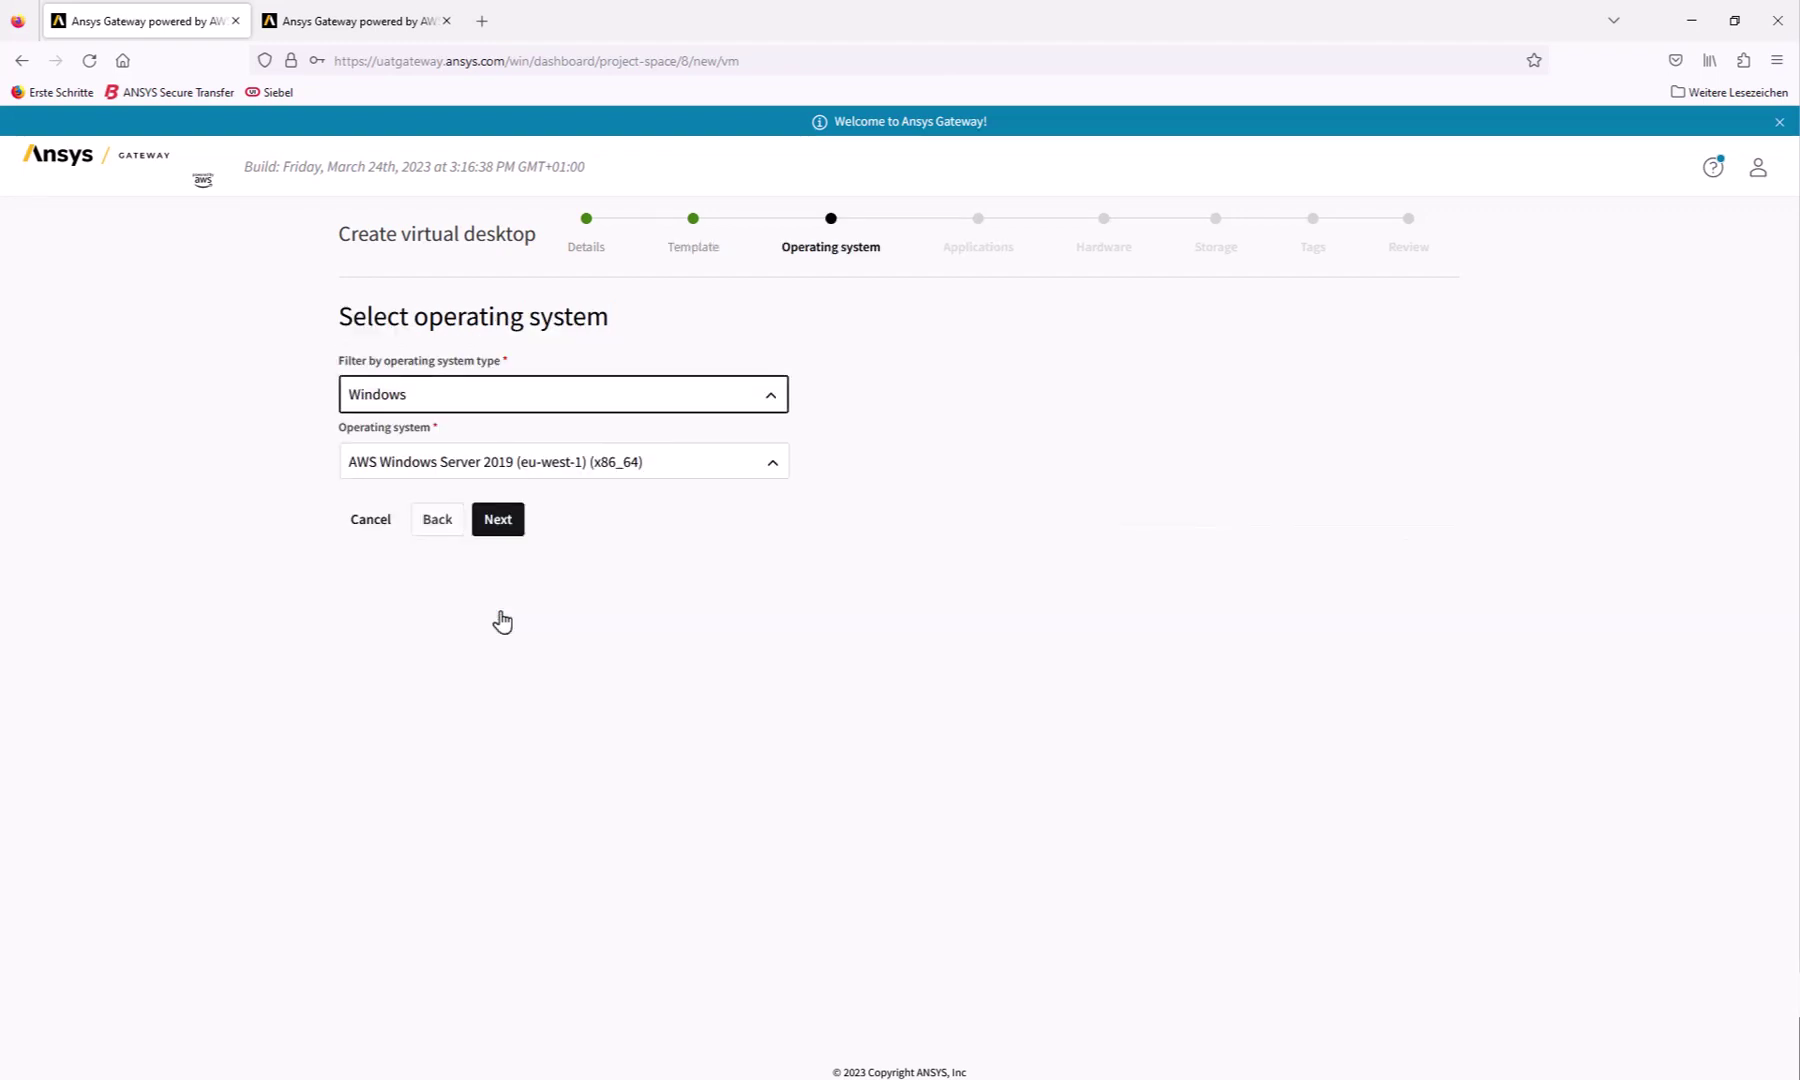
pyautogui.click(498, 398)
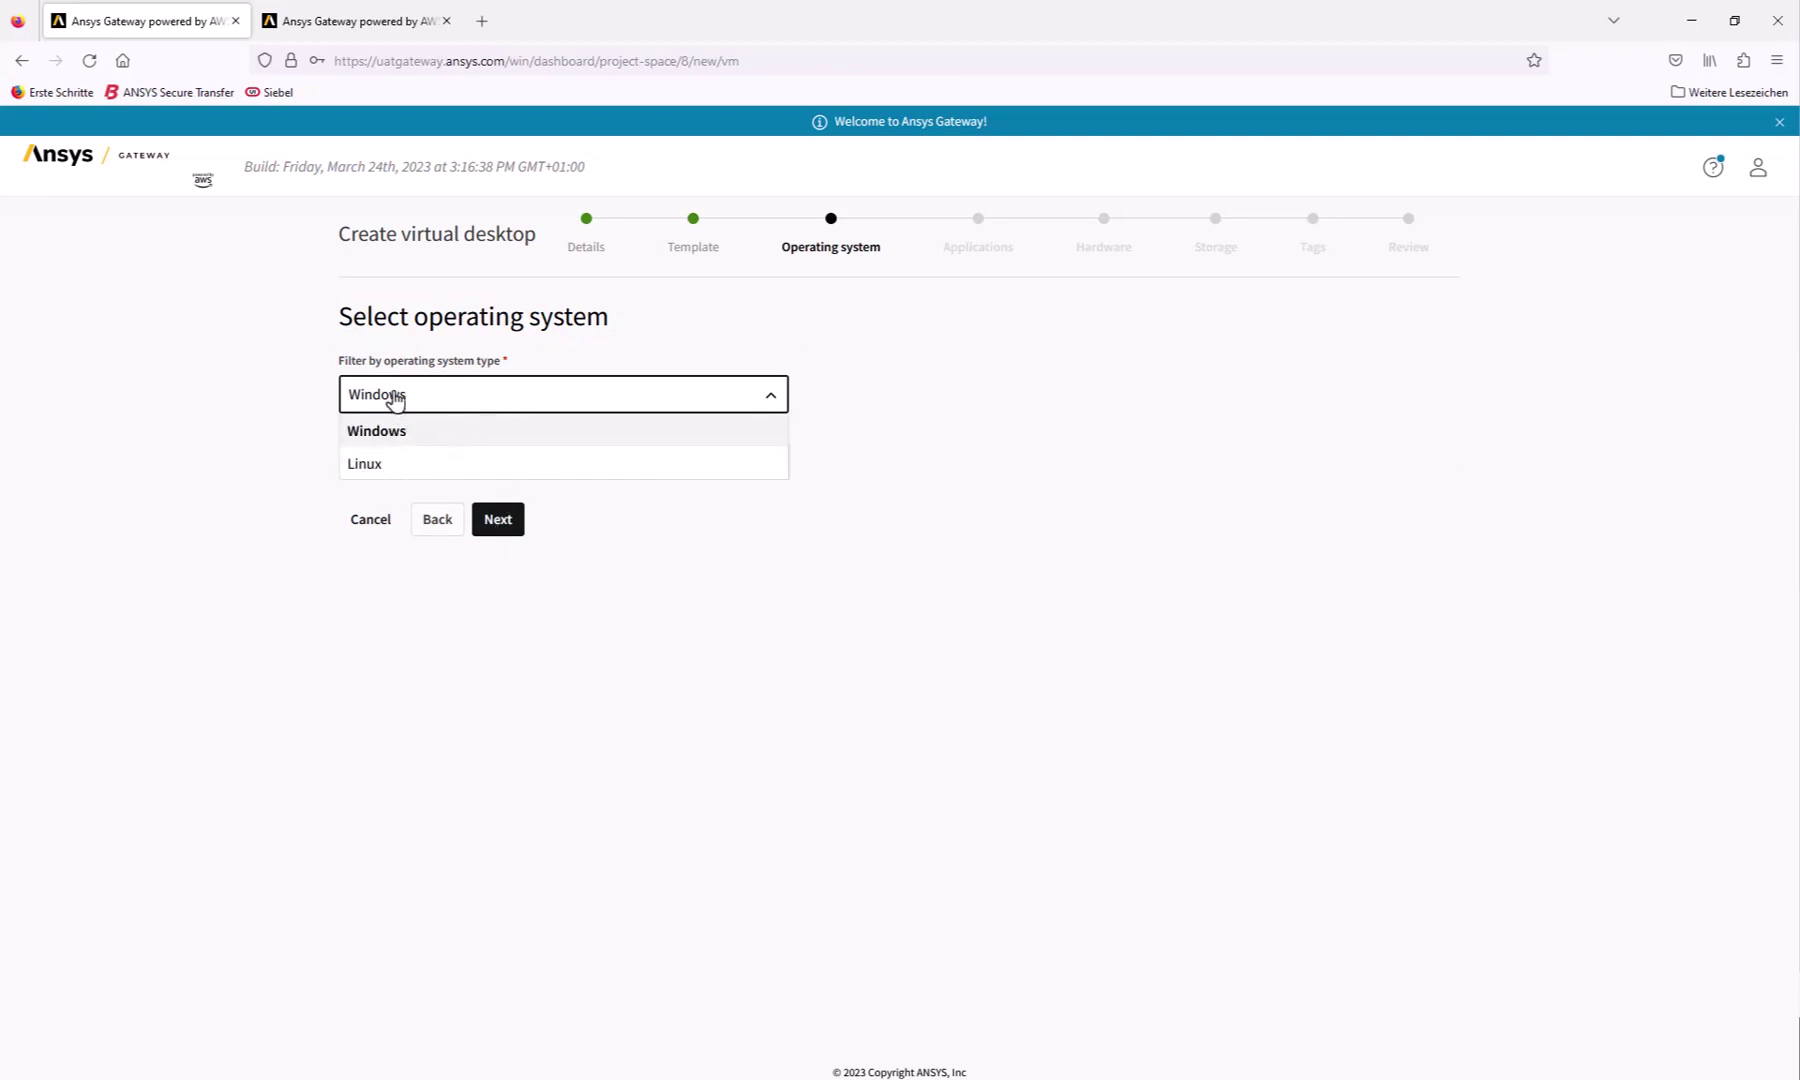
pyautogui.click(600, 546)
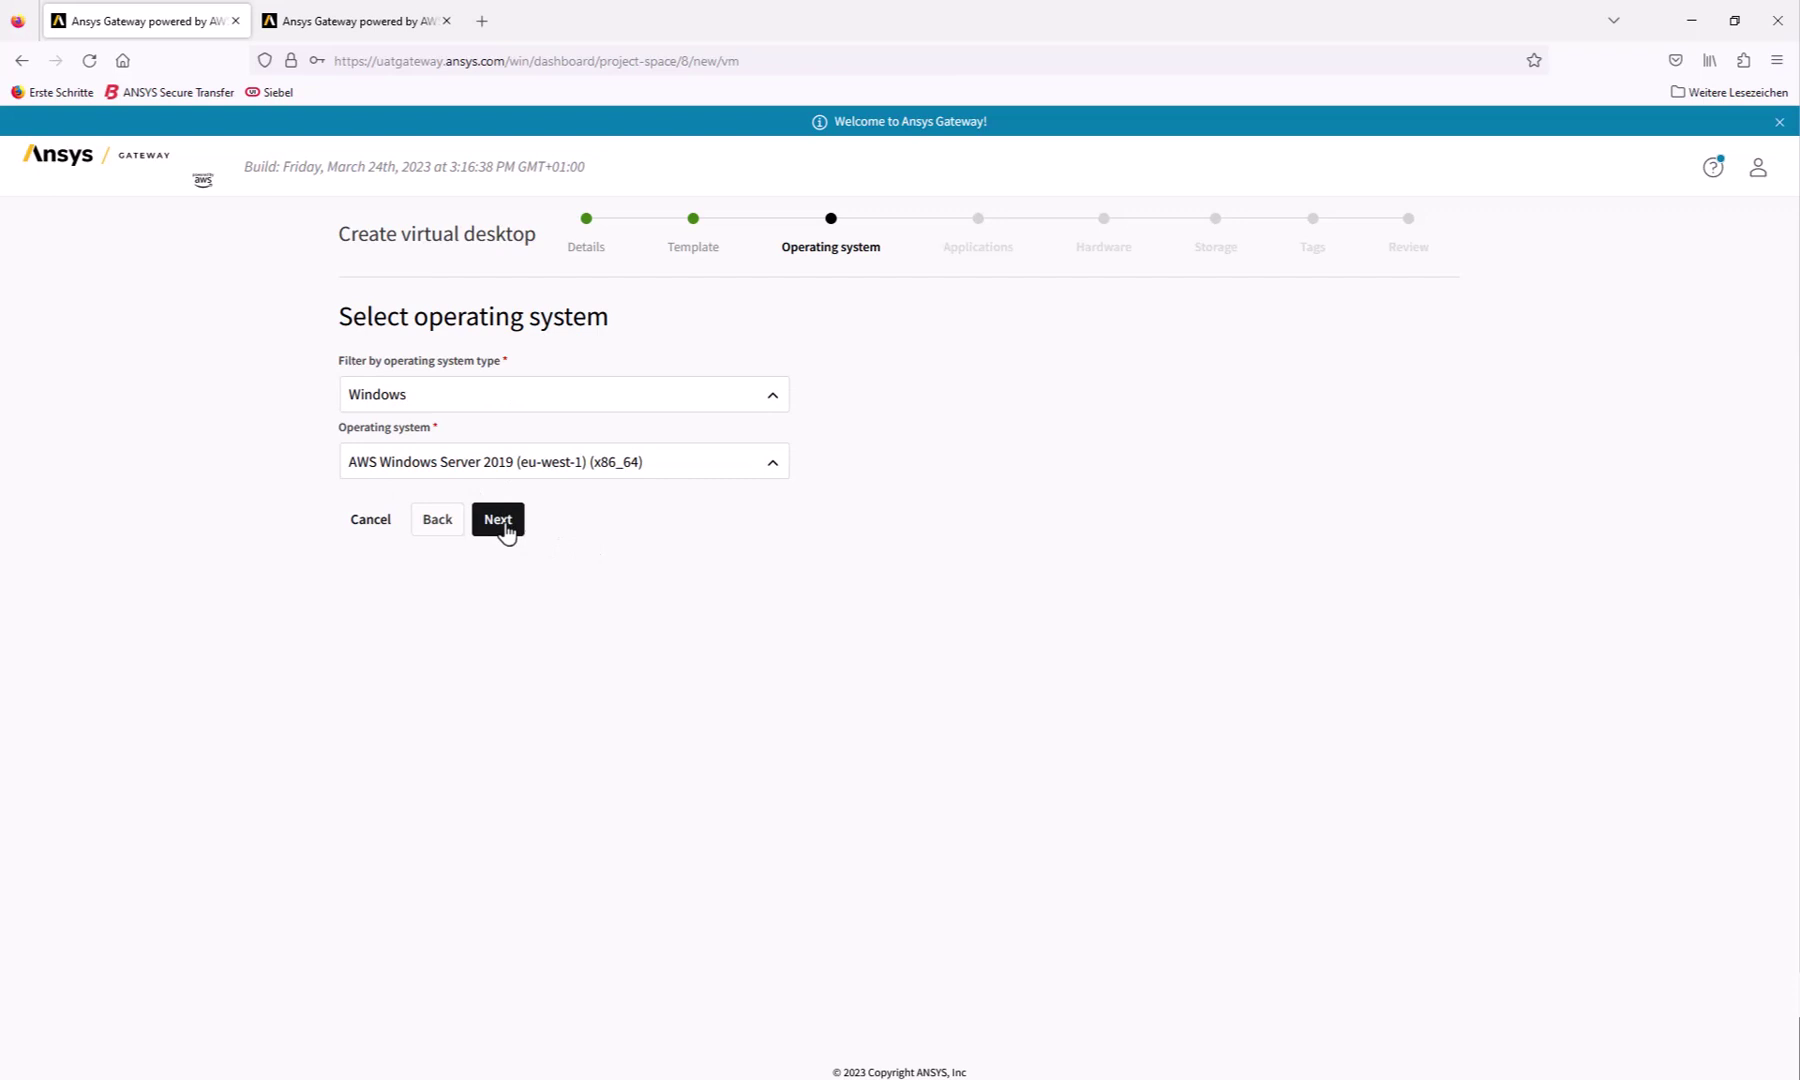
# Step: Add Mechanical Enterprise 2023 R1 Service Pack 1 with its base release and license server 10.3.10.15
pyautogui.click(500, 522)
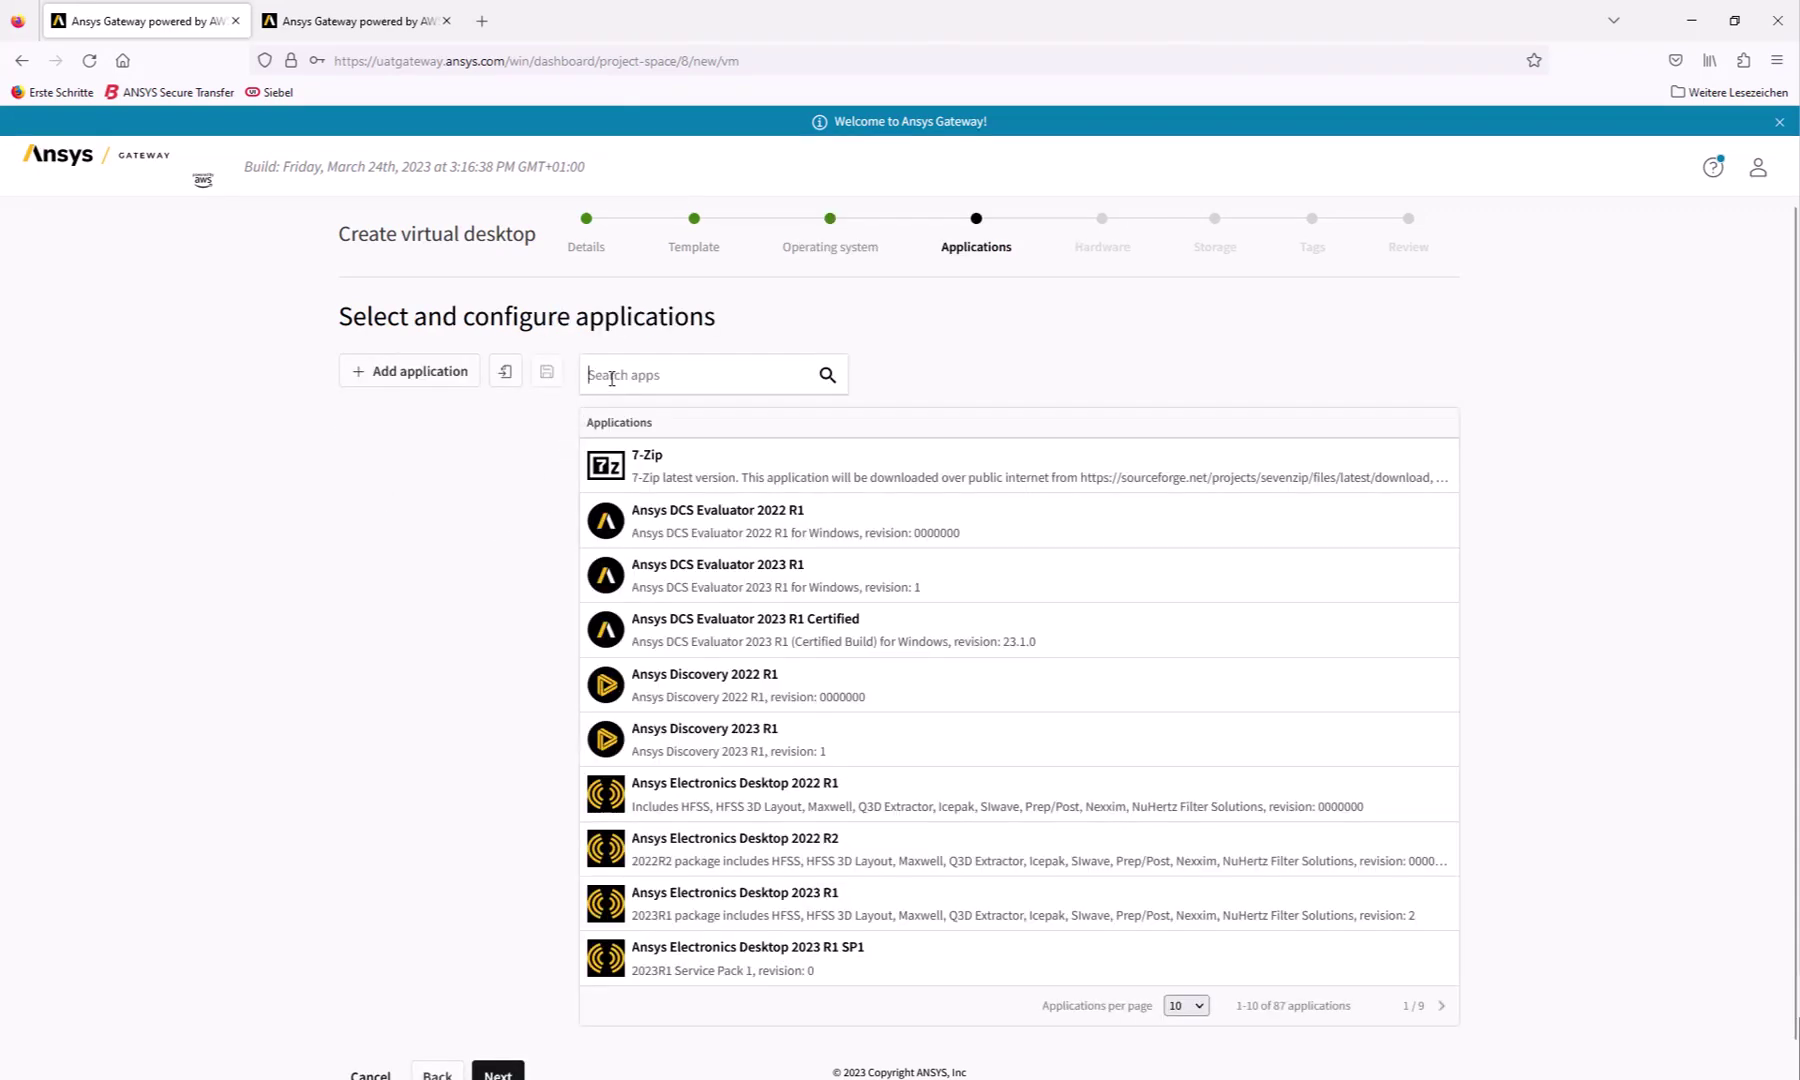
pyautogui.write('Mec')
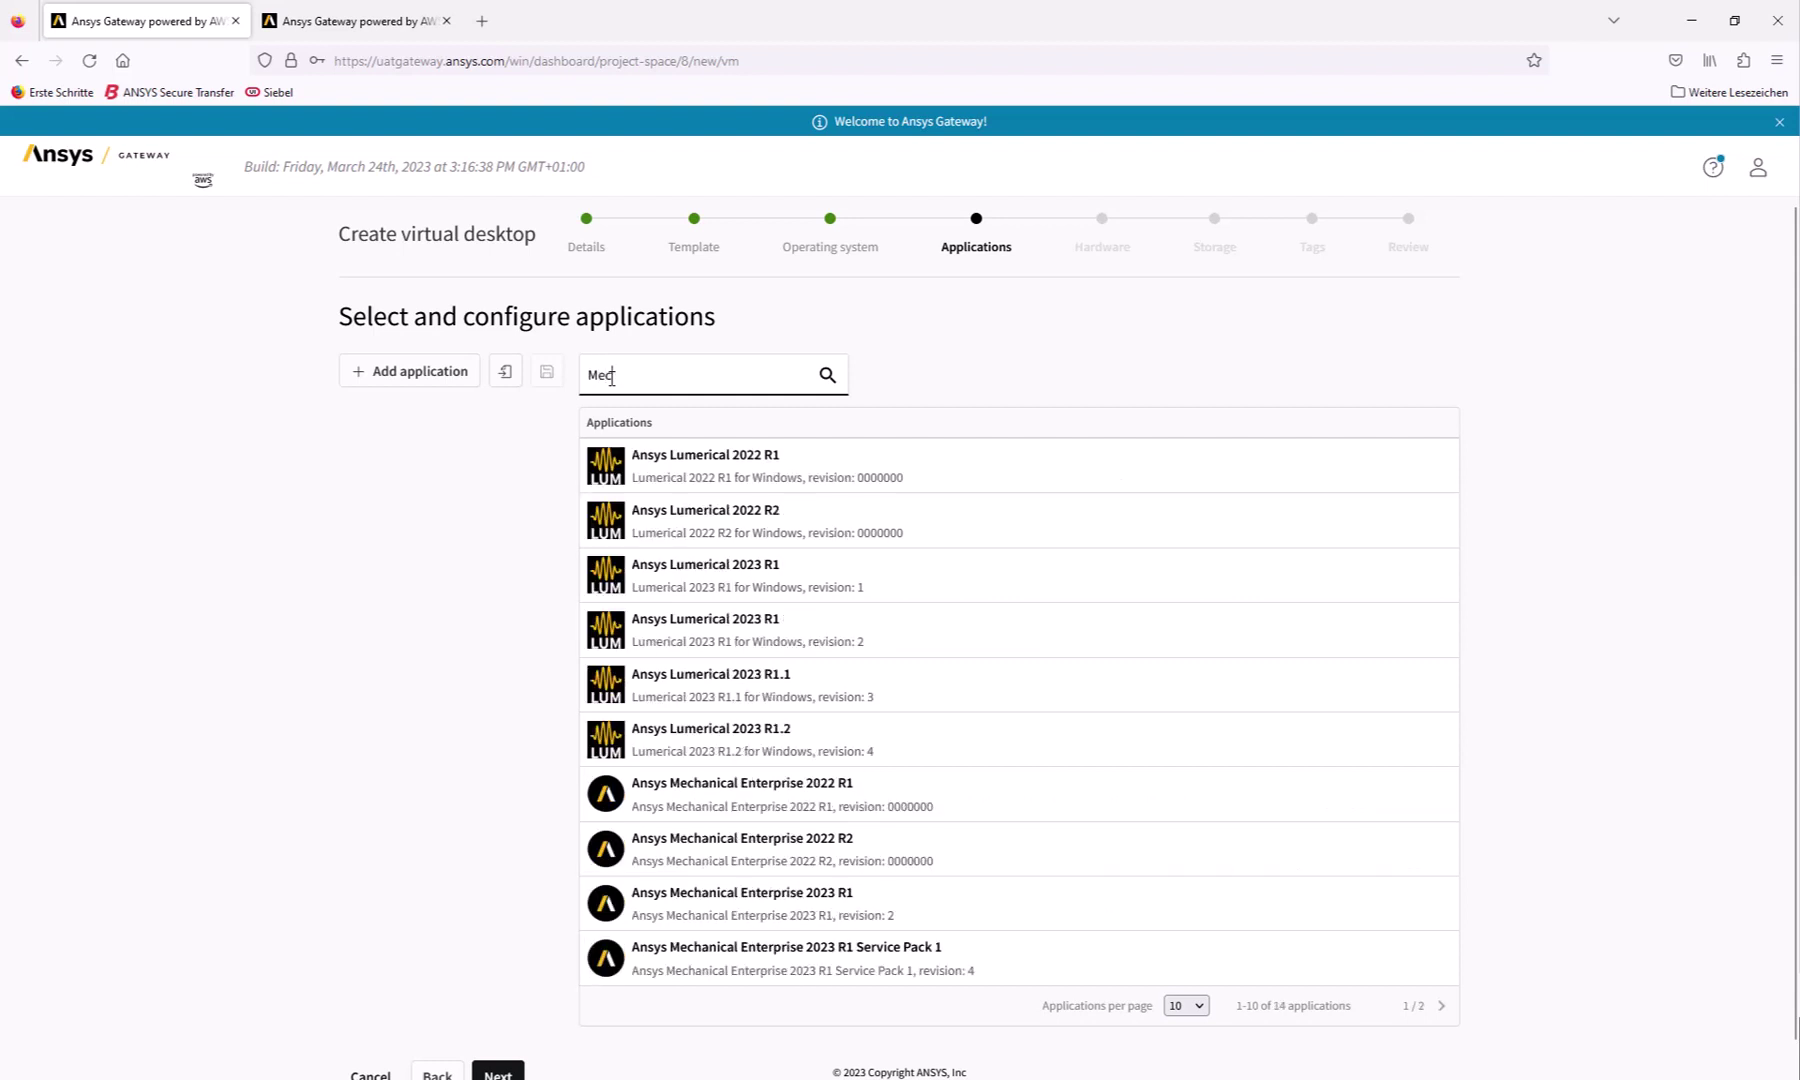
pyautogui.write('hanical')
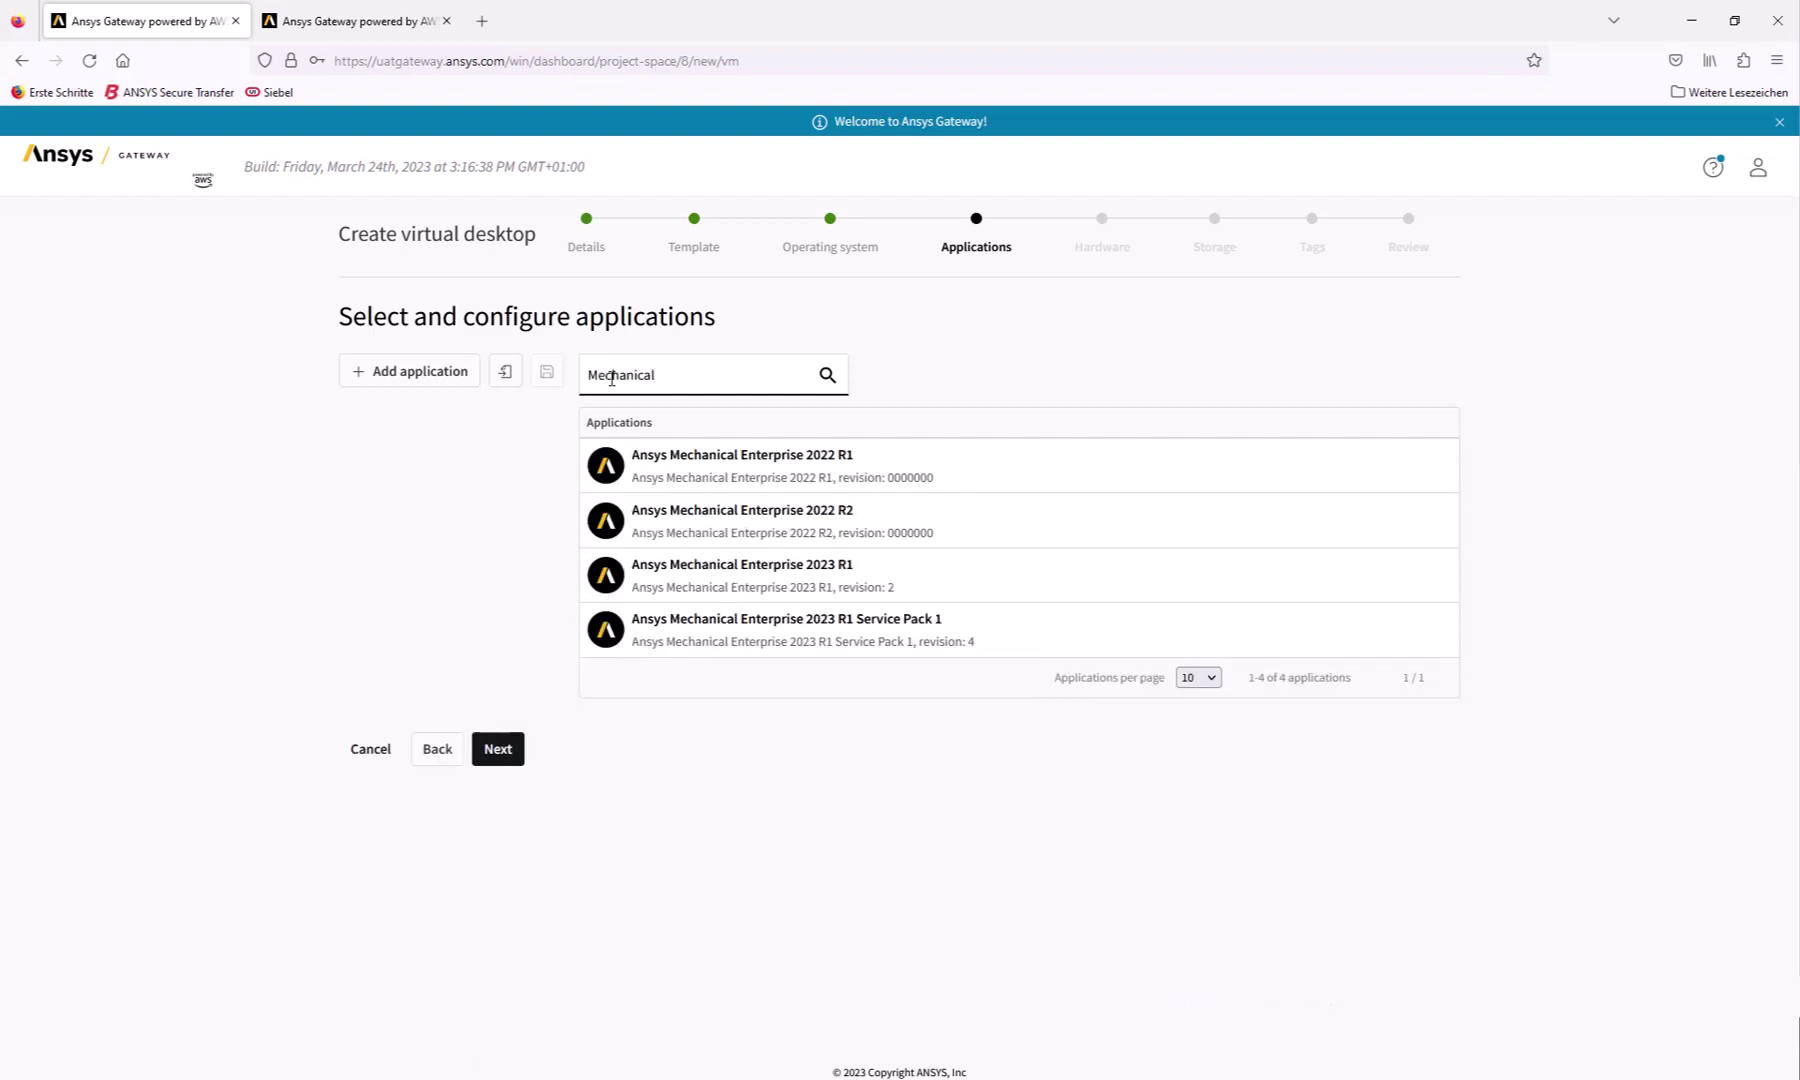
pyautogui.click(729, 635)
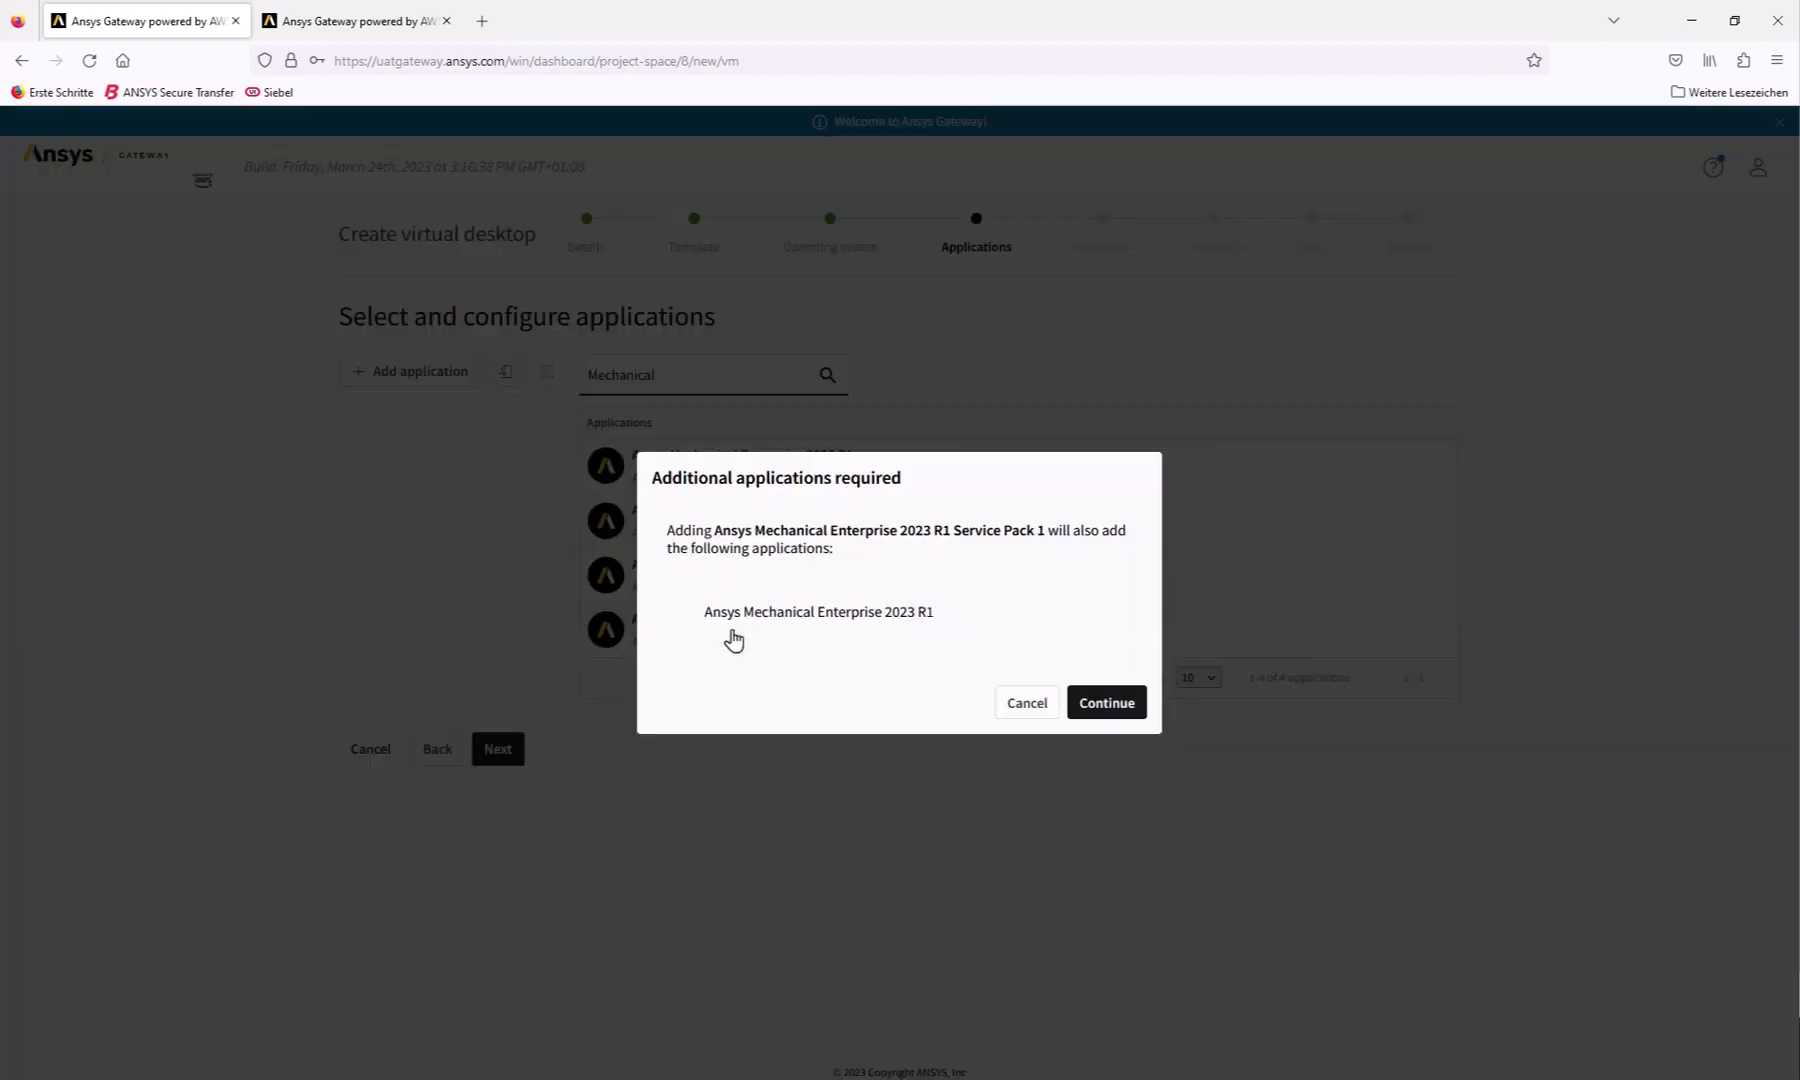
pyautogui.click(1100, 703)
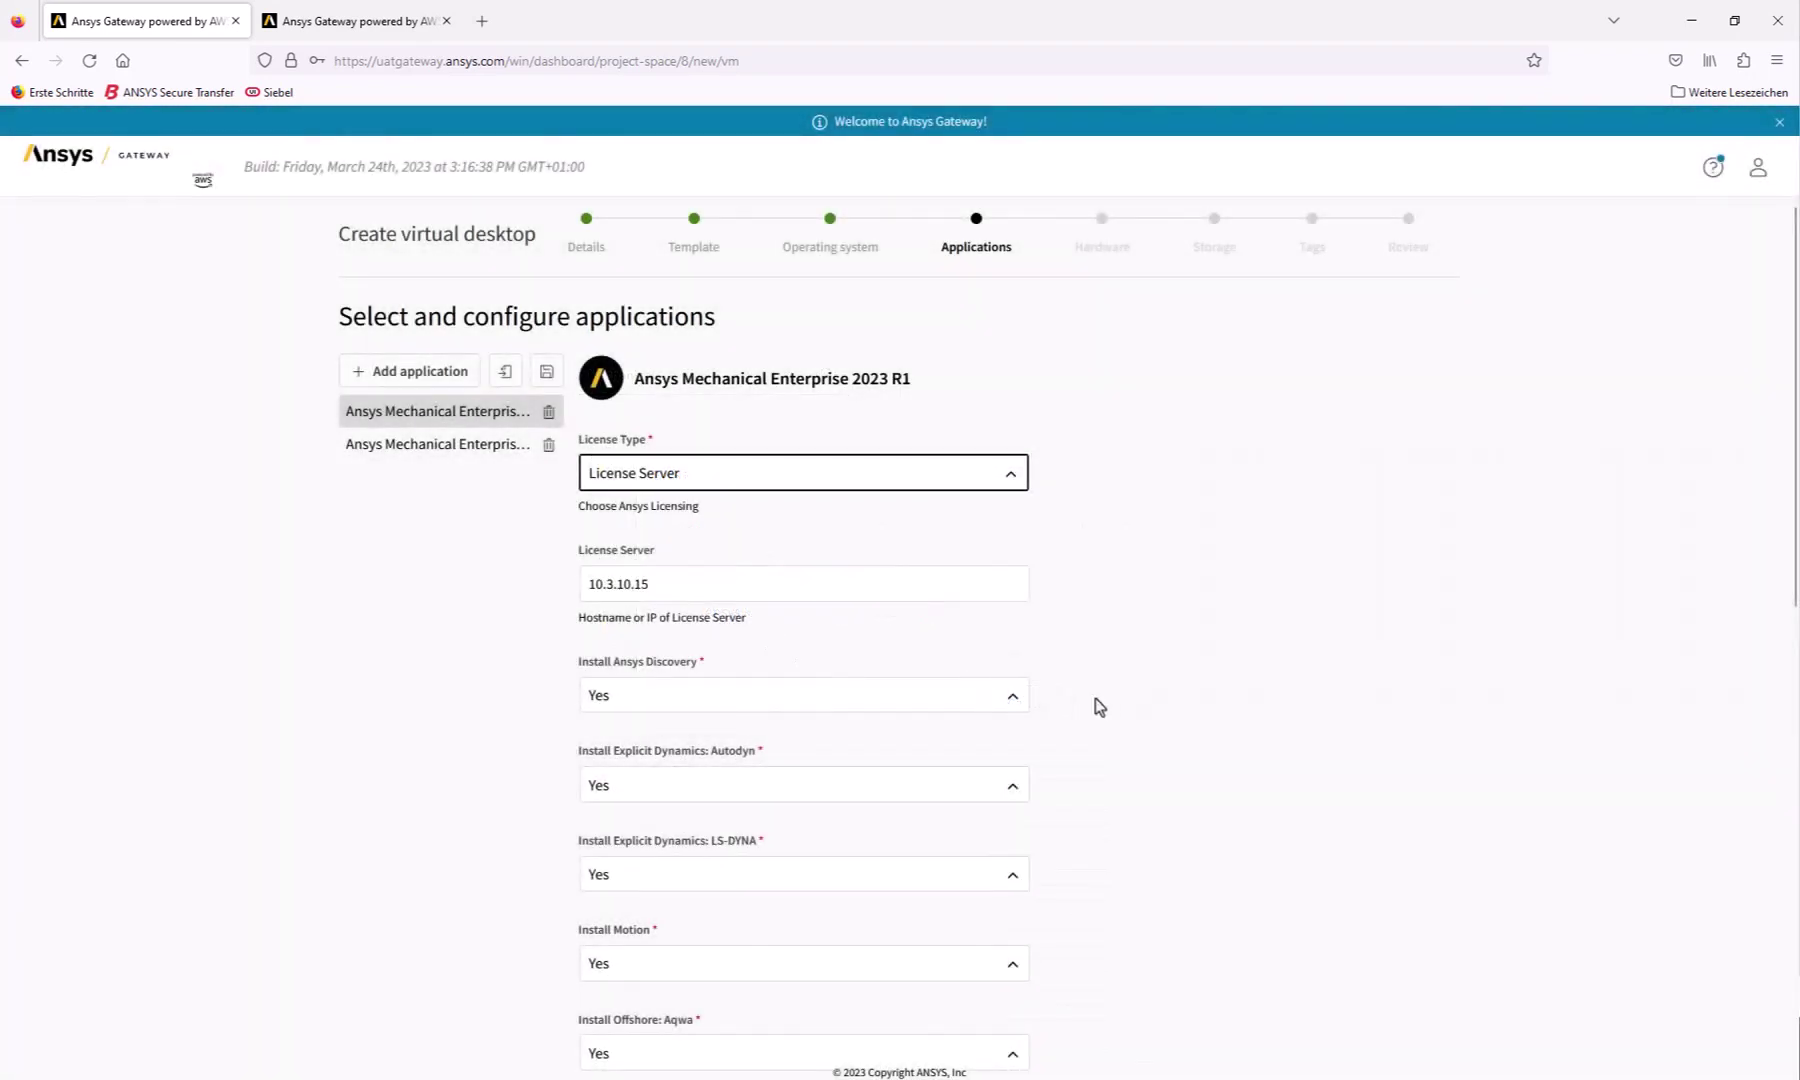
pyautogui.tripleClick(670, 583)
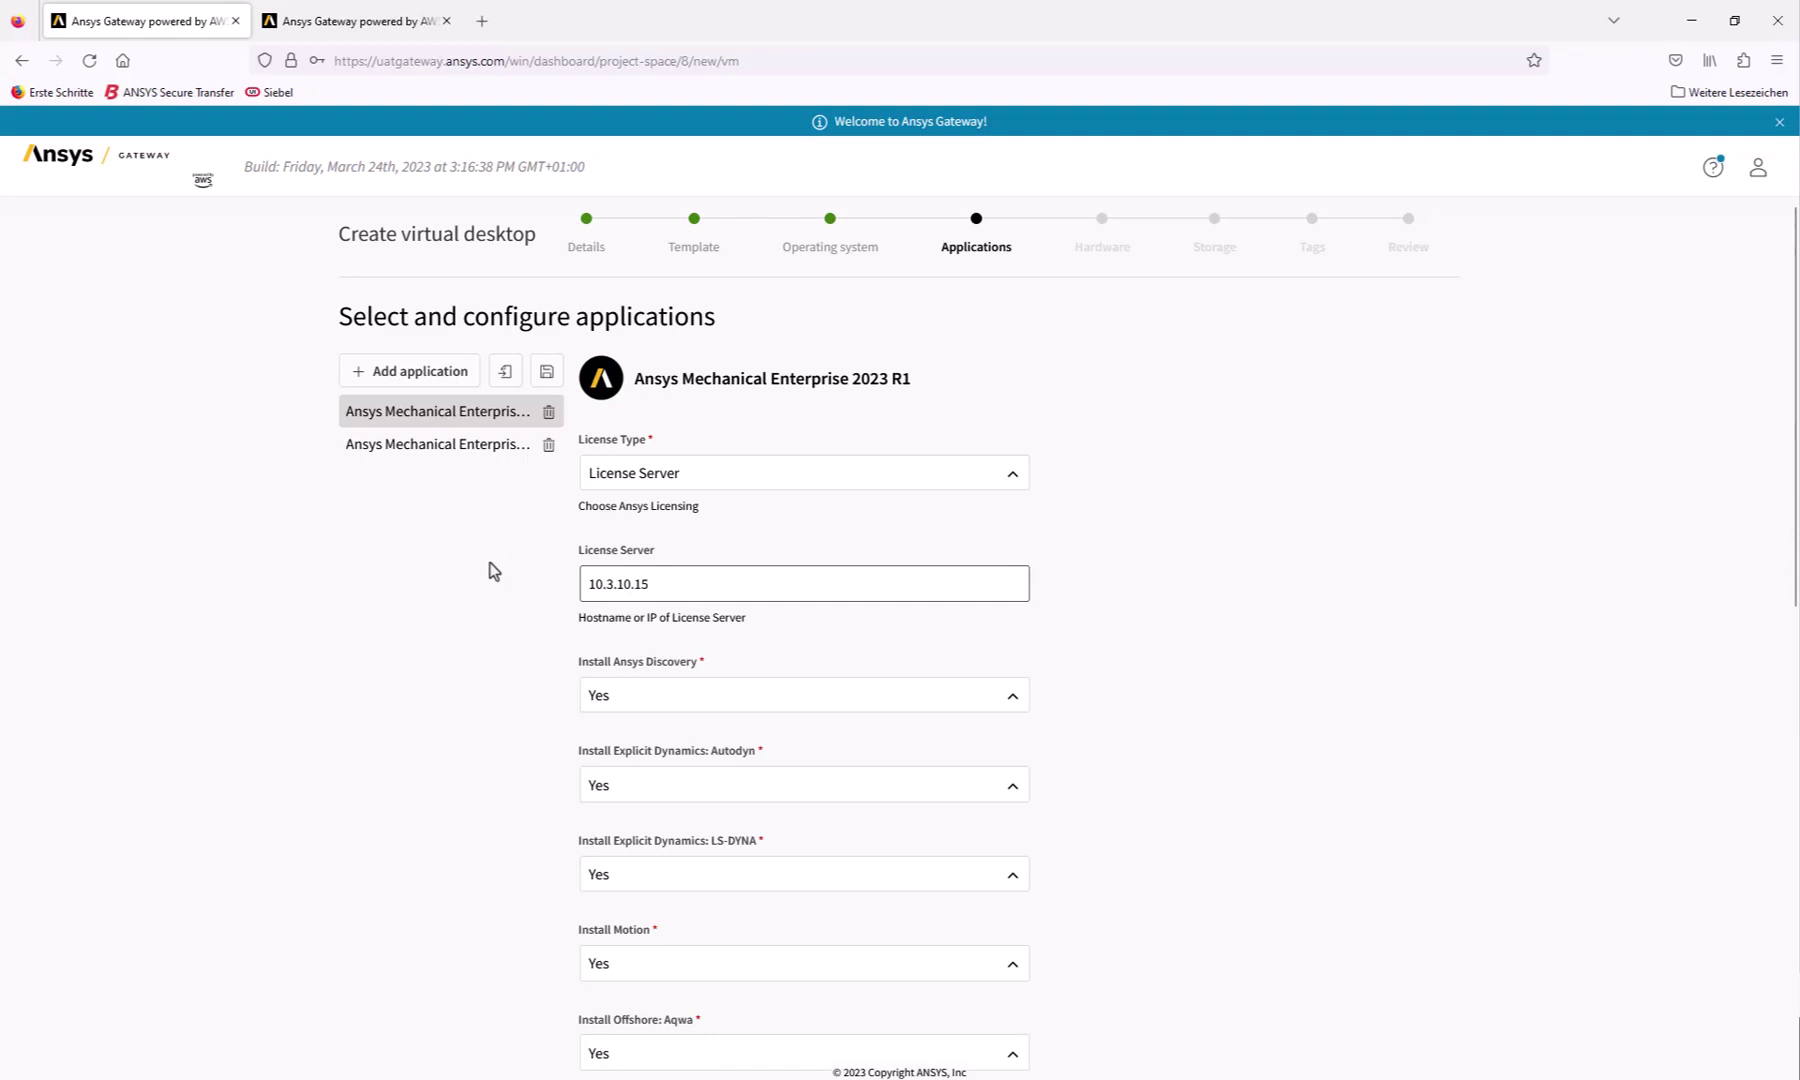
# Step: Search for Firefox and add Mozilla Firefox to the desktop's applications
pyautogui.click(388, 372)
pyautogui.click(684, 376)
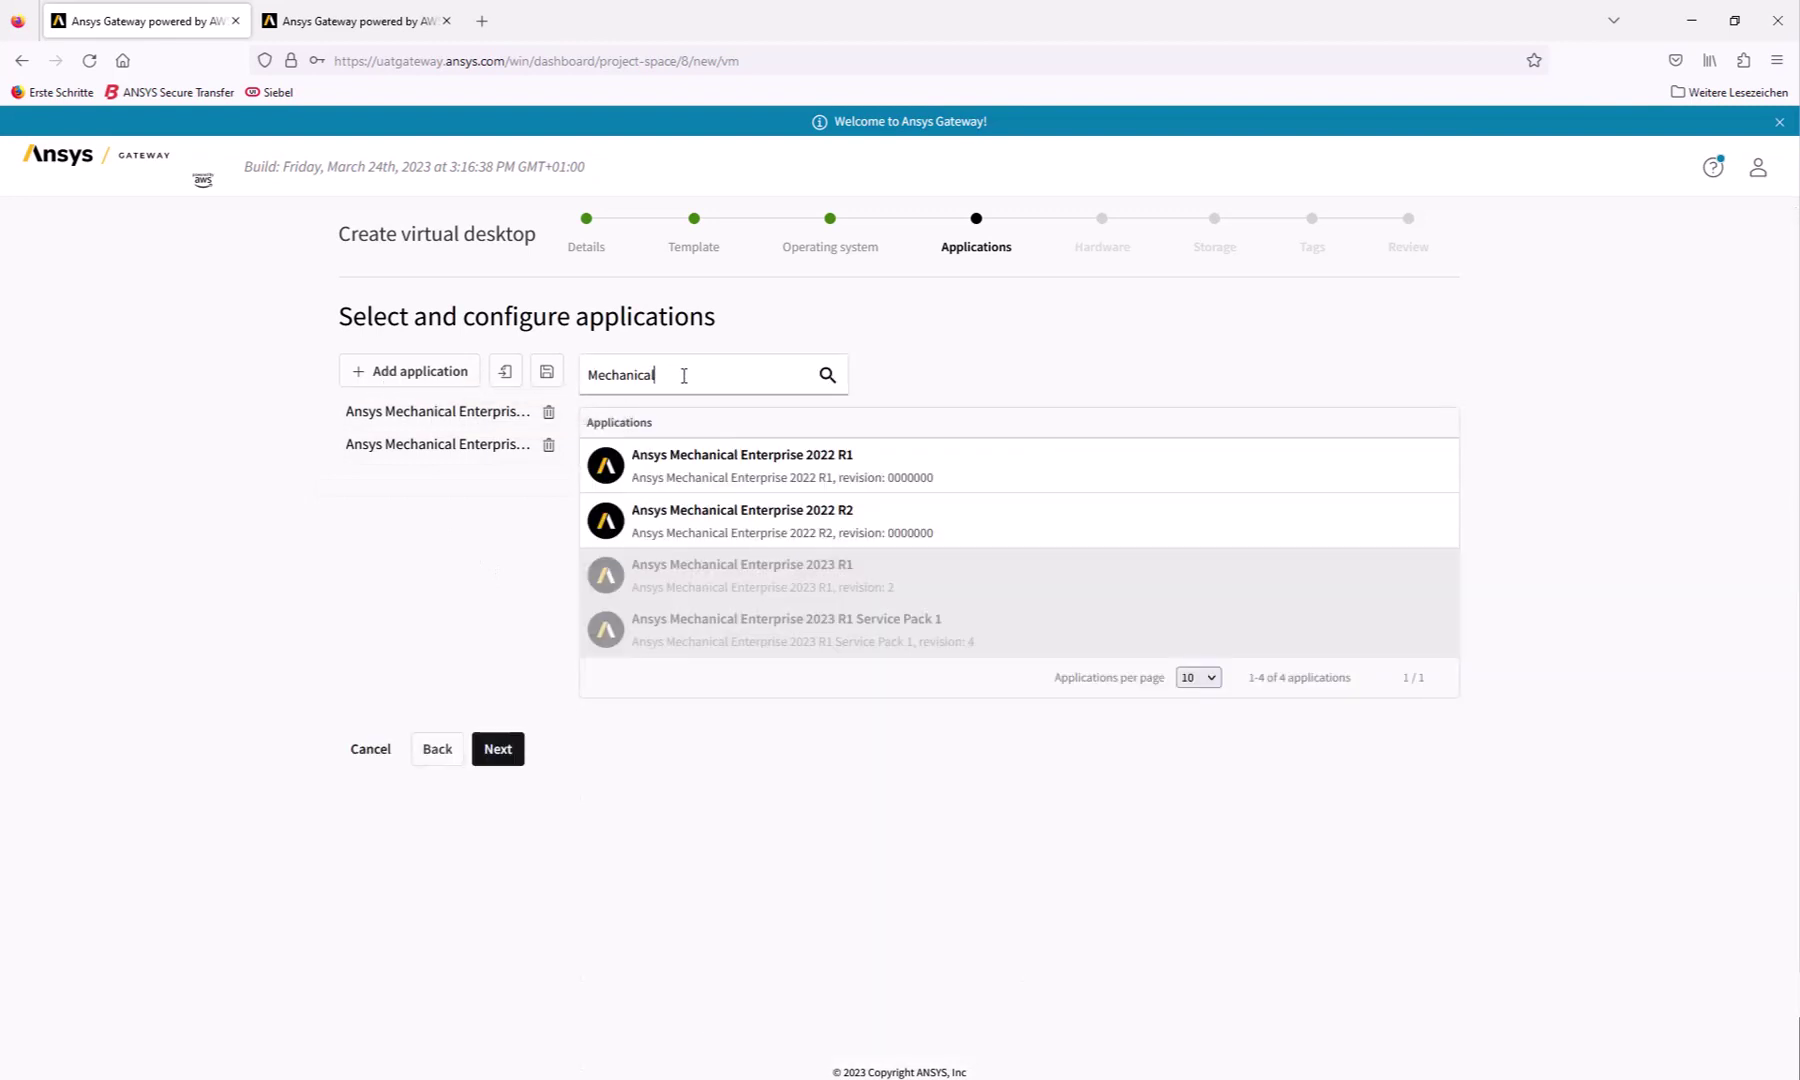
pyautogui.doubleClick(684, 376)
pyautogui.write('Fire')
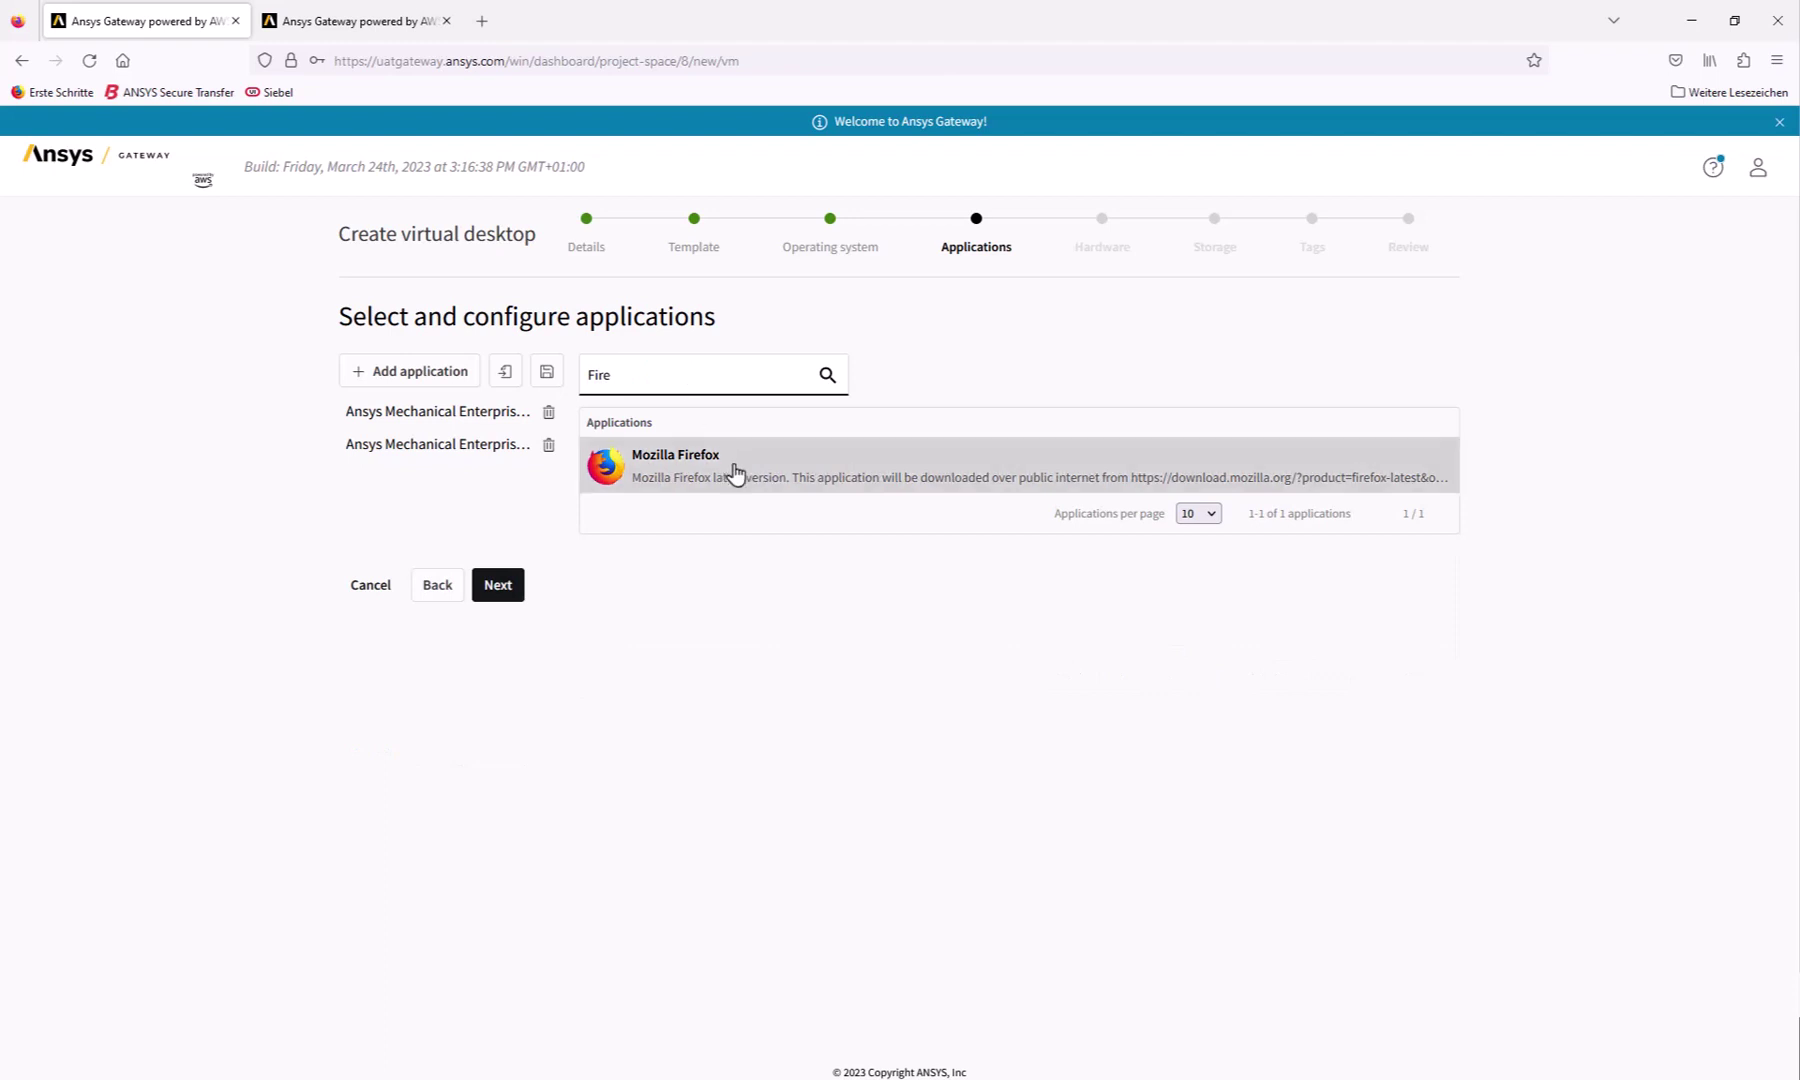
pyautogui.click(735, 474)
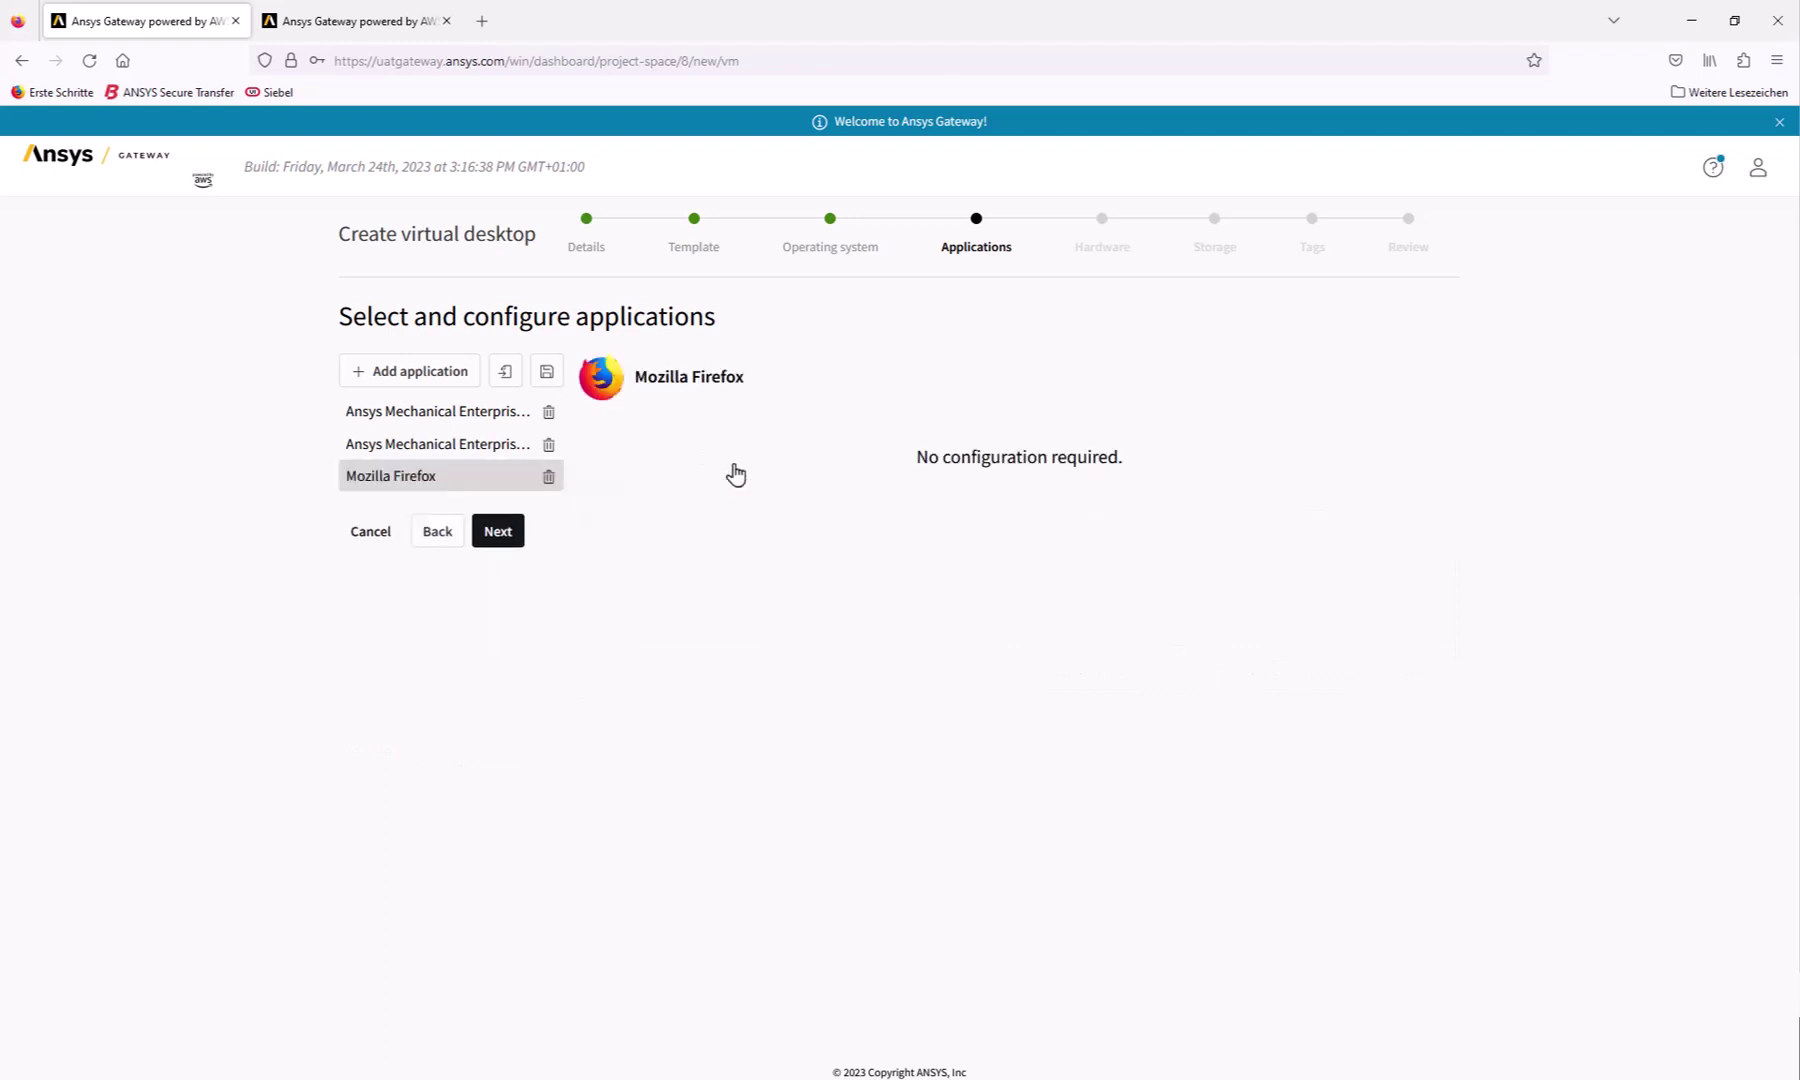
# Step: Check the recommended VDI hardware guide, filter instances by 'c6i' and choose c6i.4xlarge
pyautogui.click(498, 533)
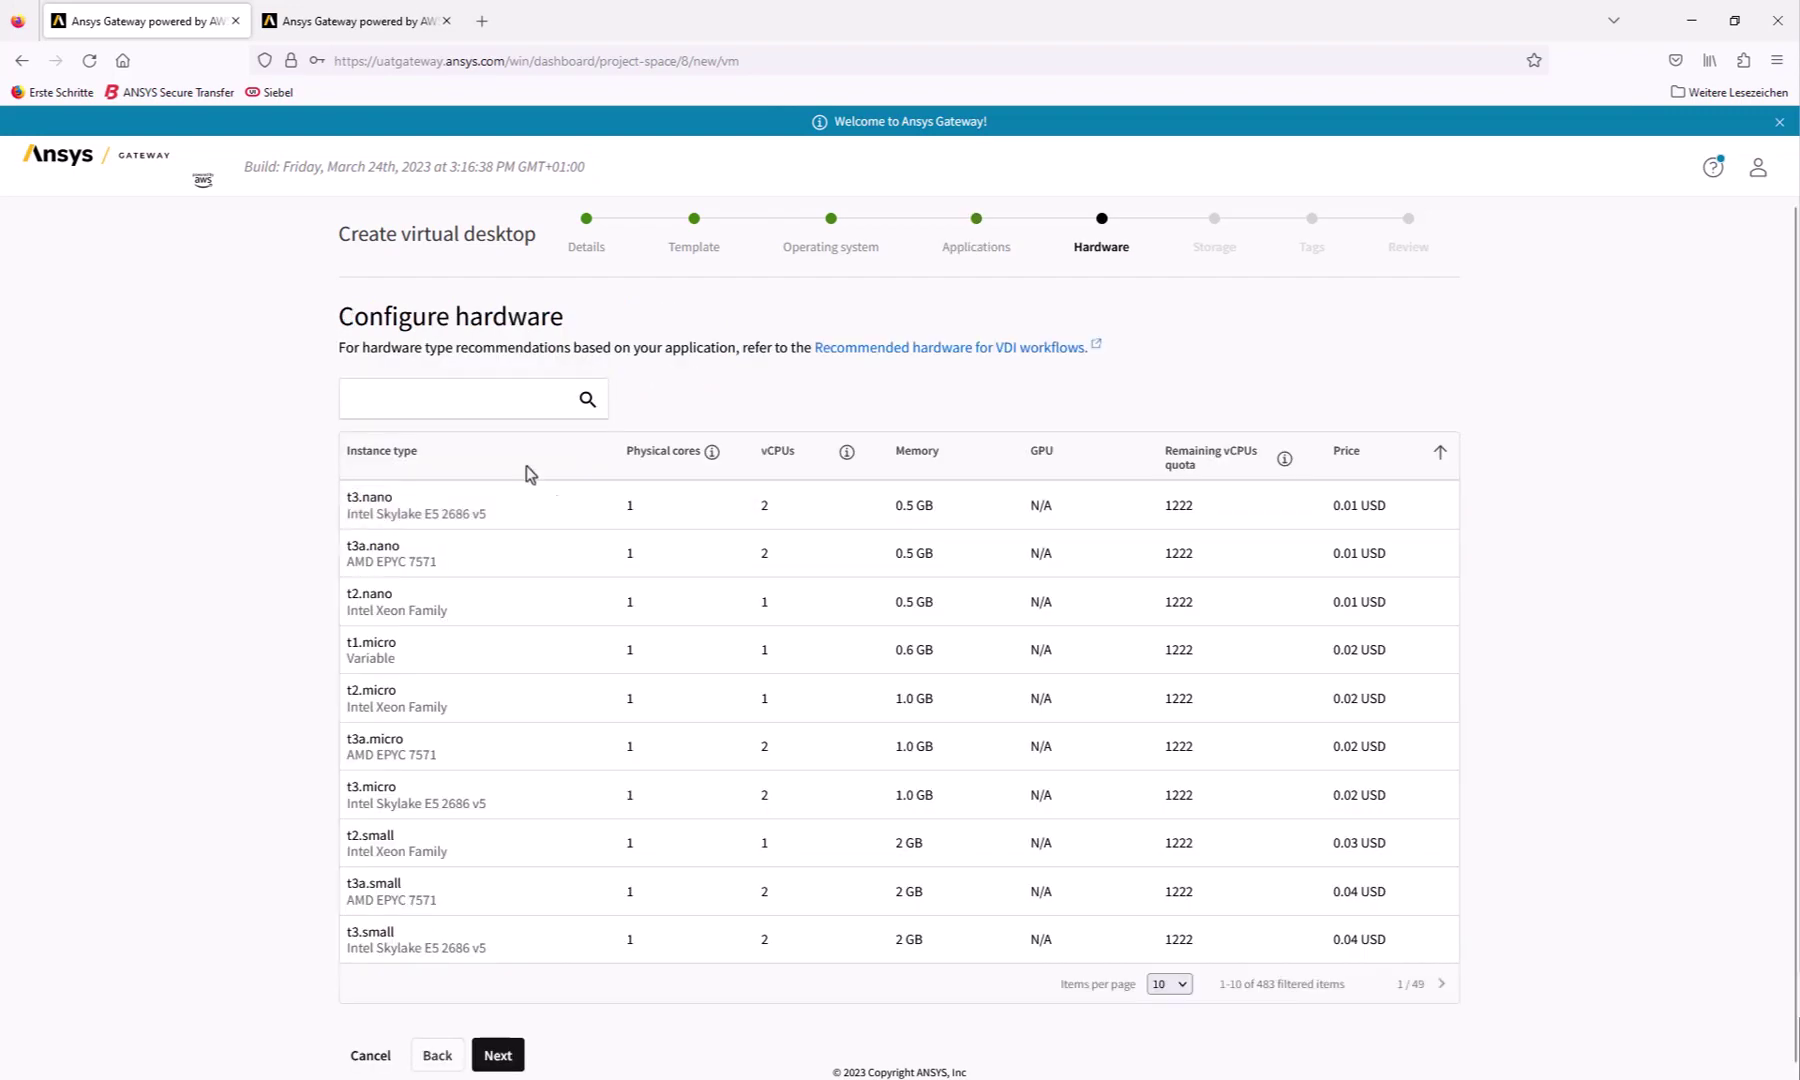
pyautogui.click(433, 397)
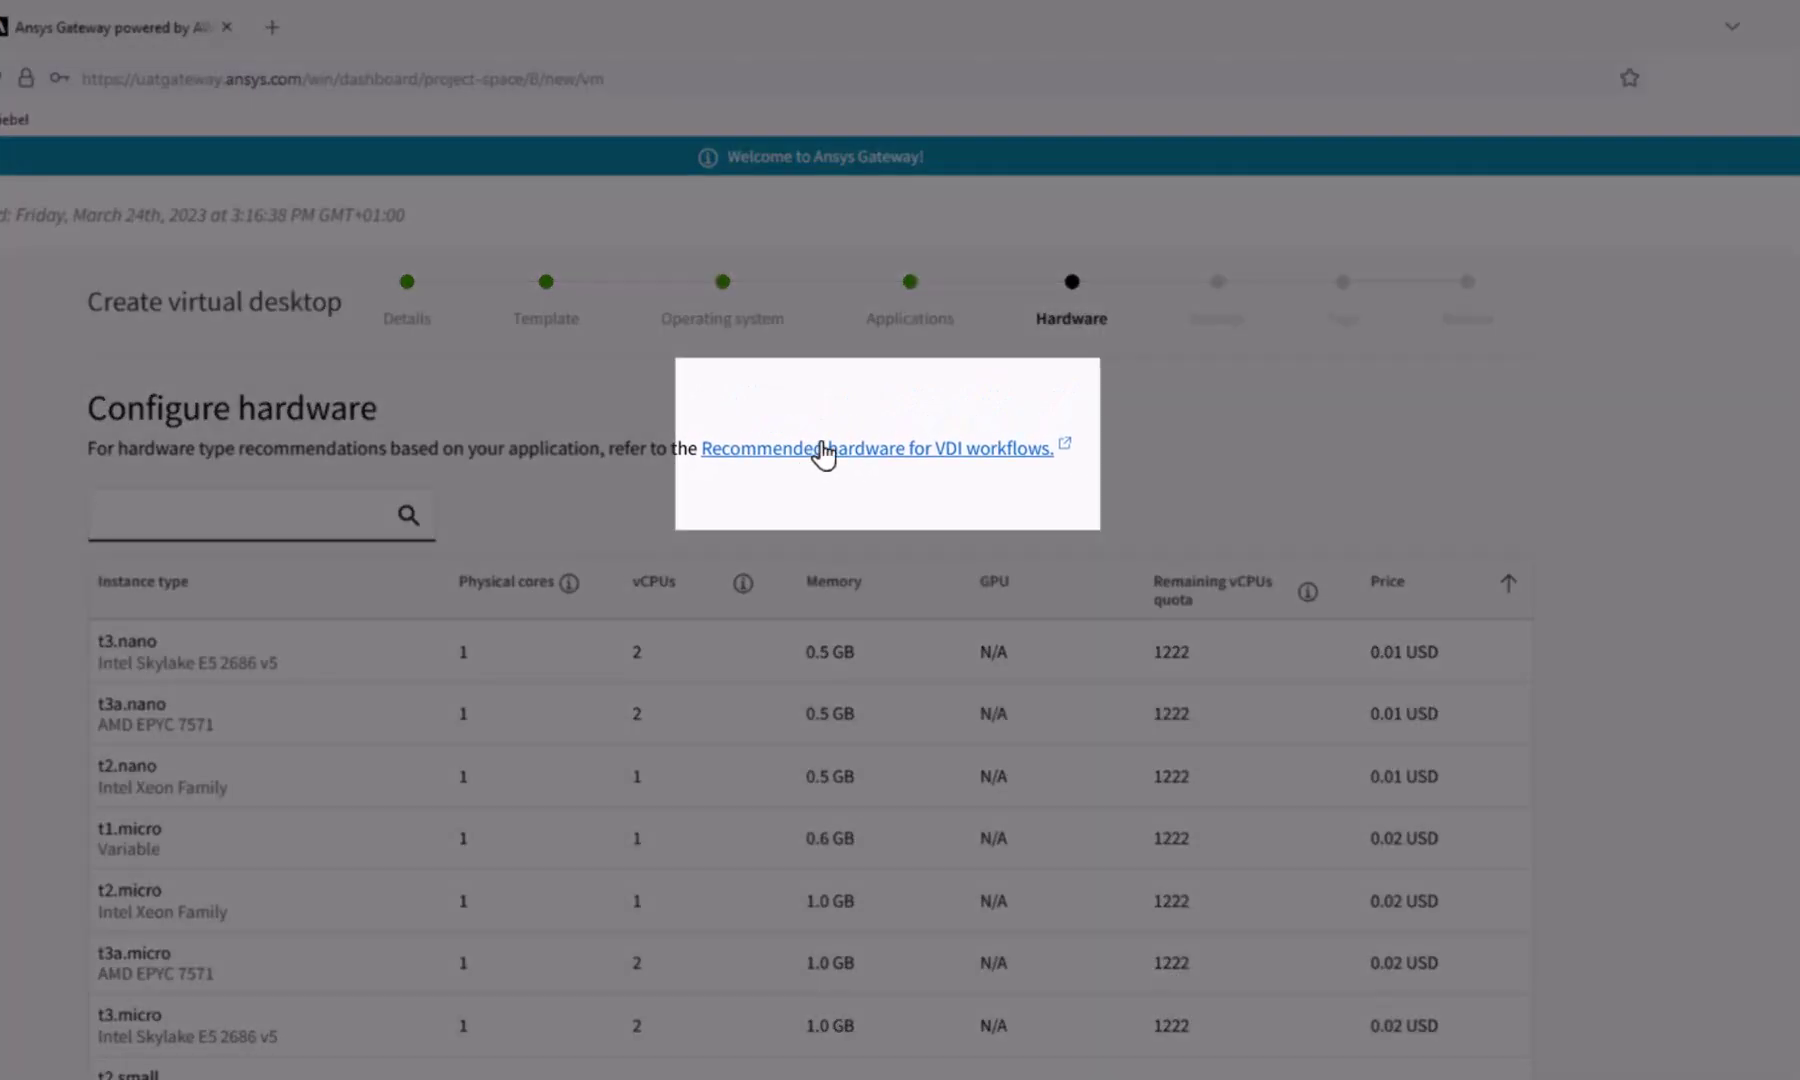
pyautogui.click(822, 449)
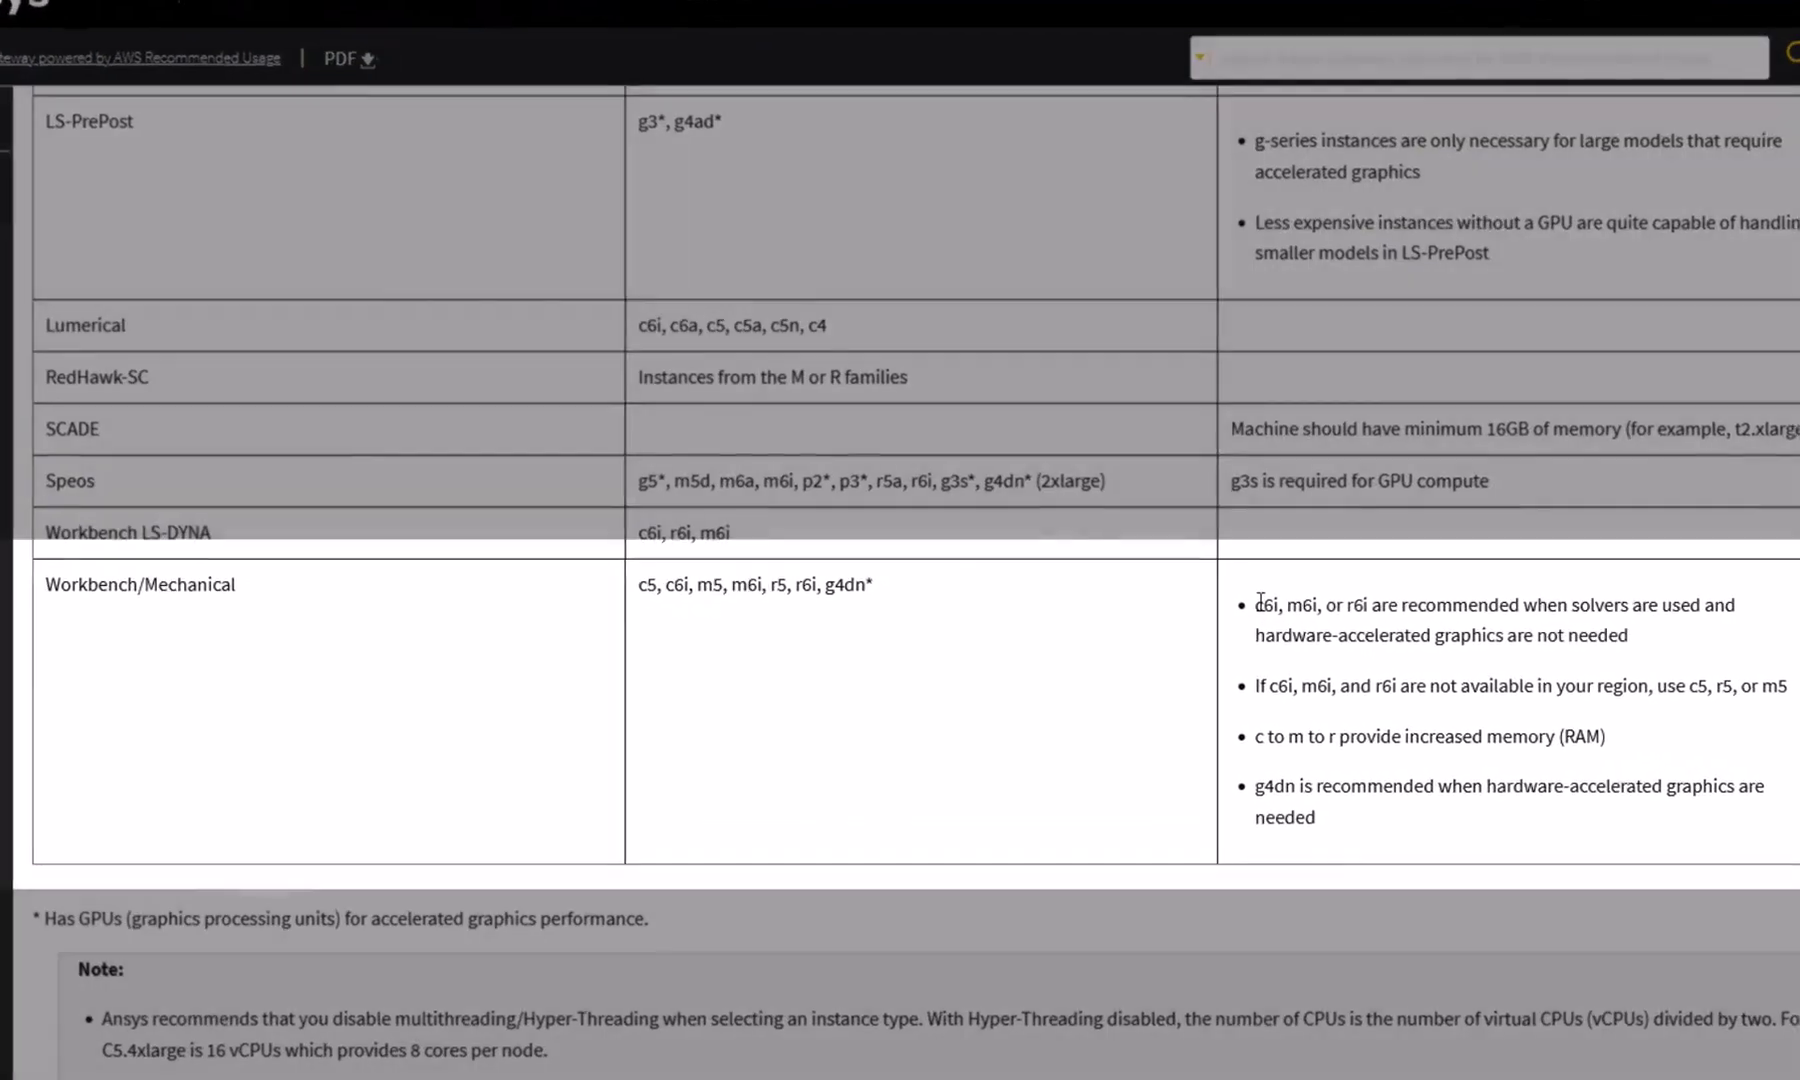
pyautogui.moveTo(1258, 600); pyautogui.dragTo(1276, 600)
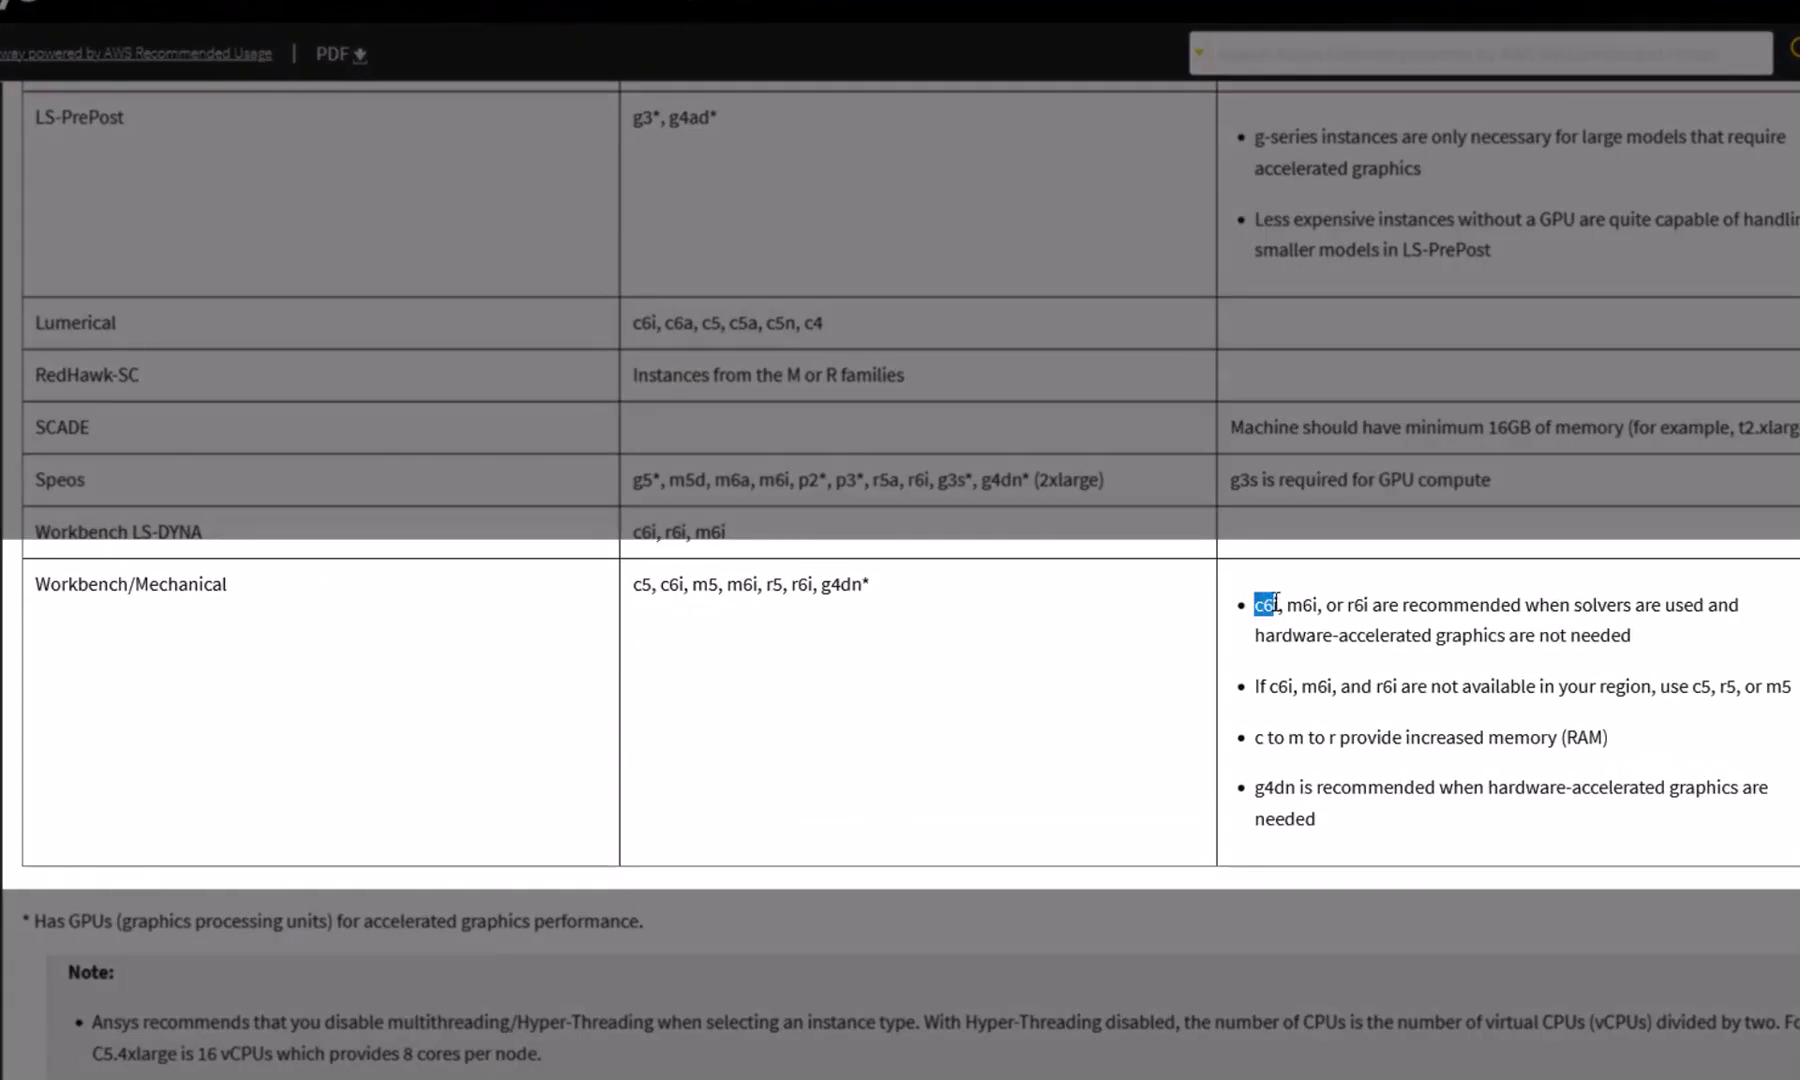
pyautogui.click(1418, 624)
pyautogui.write('c6i')
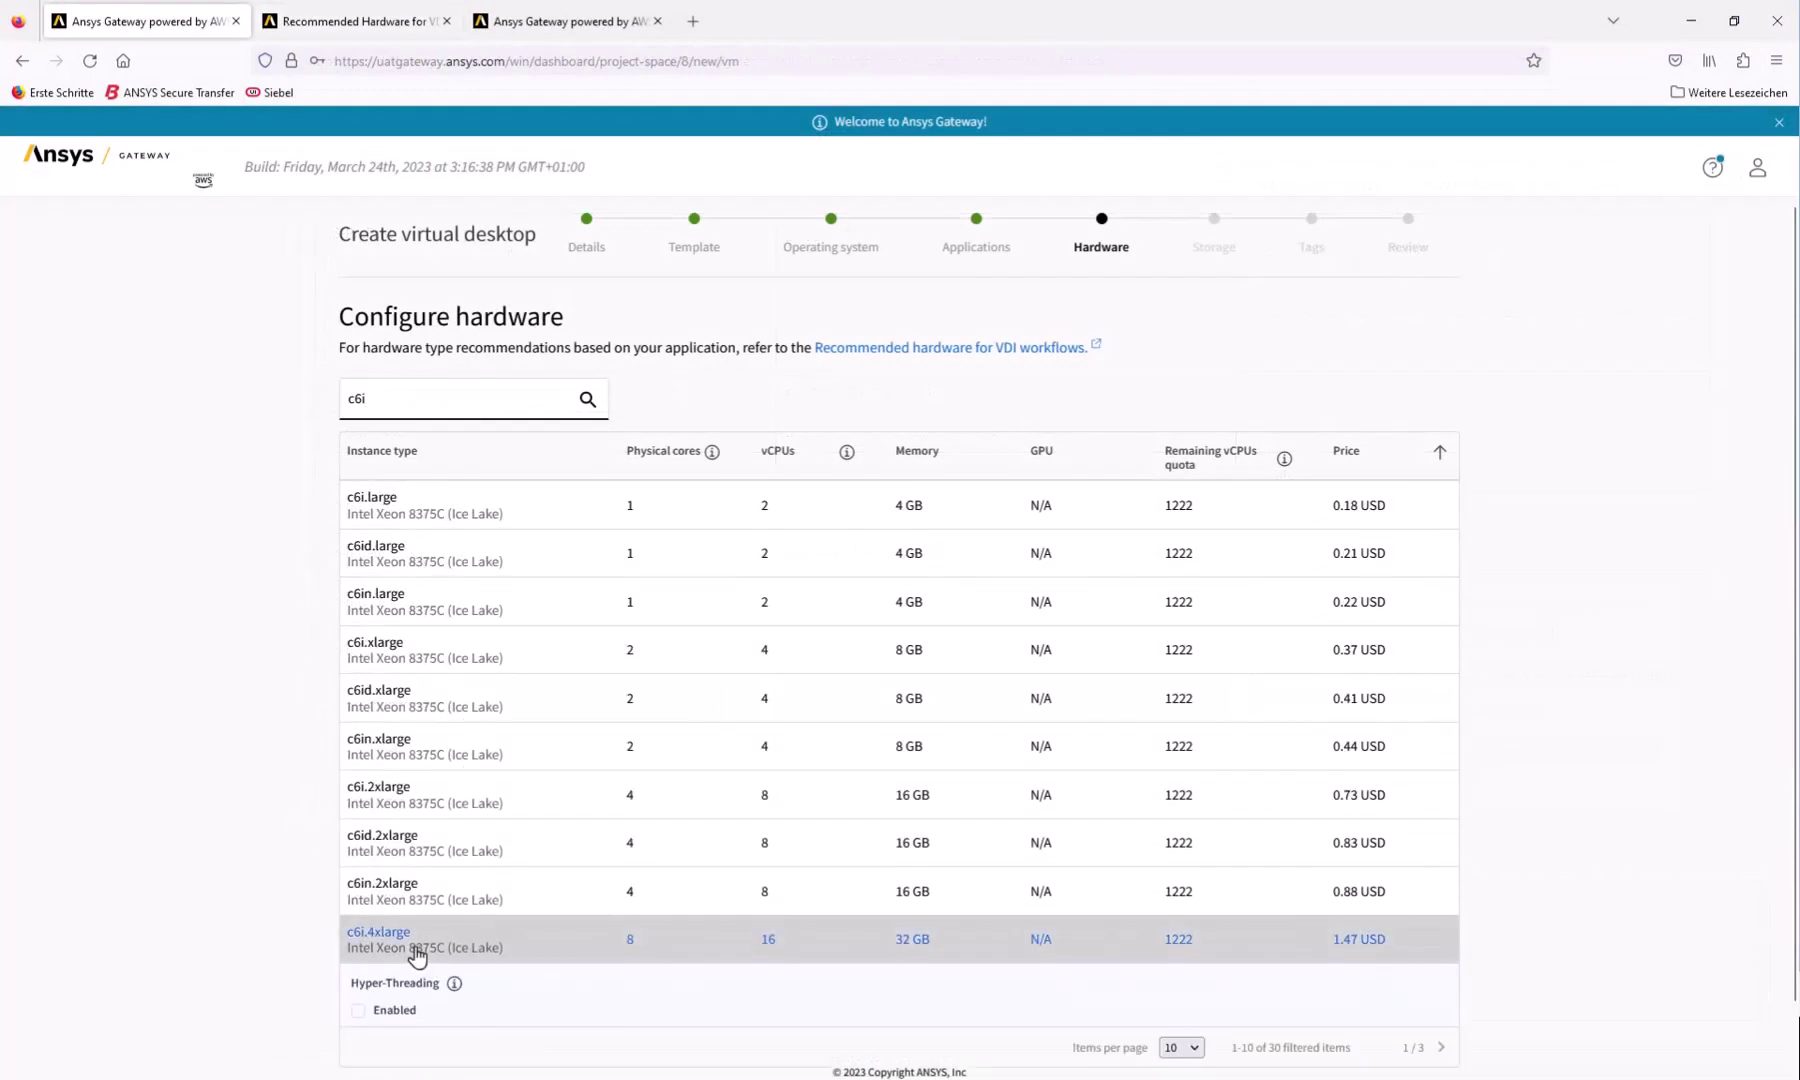
pyautogui.scroll(-1, 190, 889)
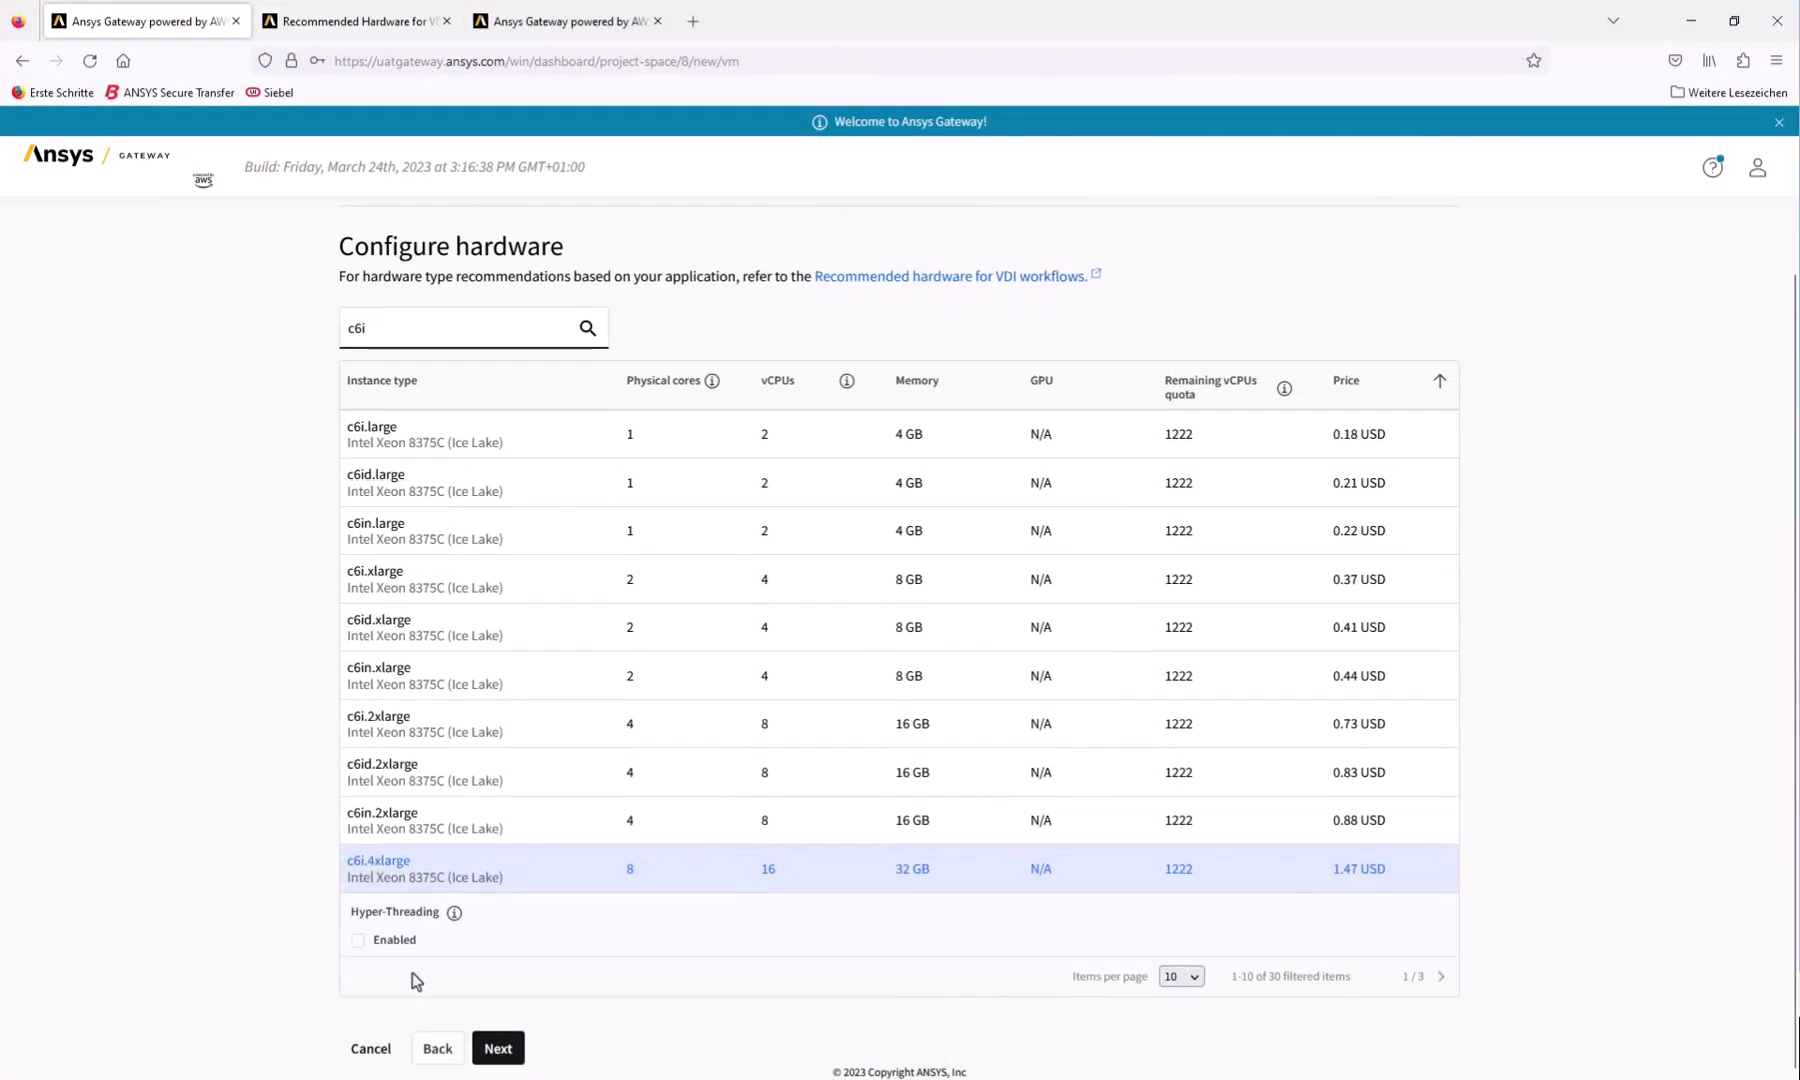
# Step: Add a 128 GB gp3 data disk in the storage step and continue to Tags
pyautogui.click(497, 1048)
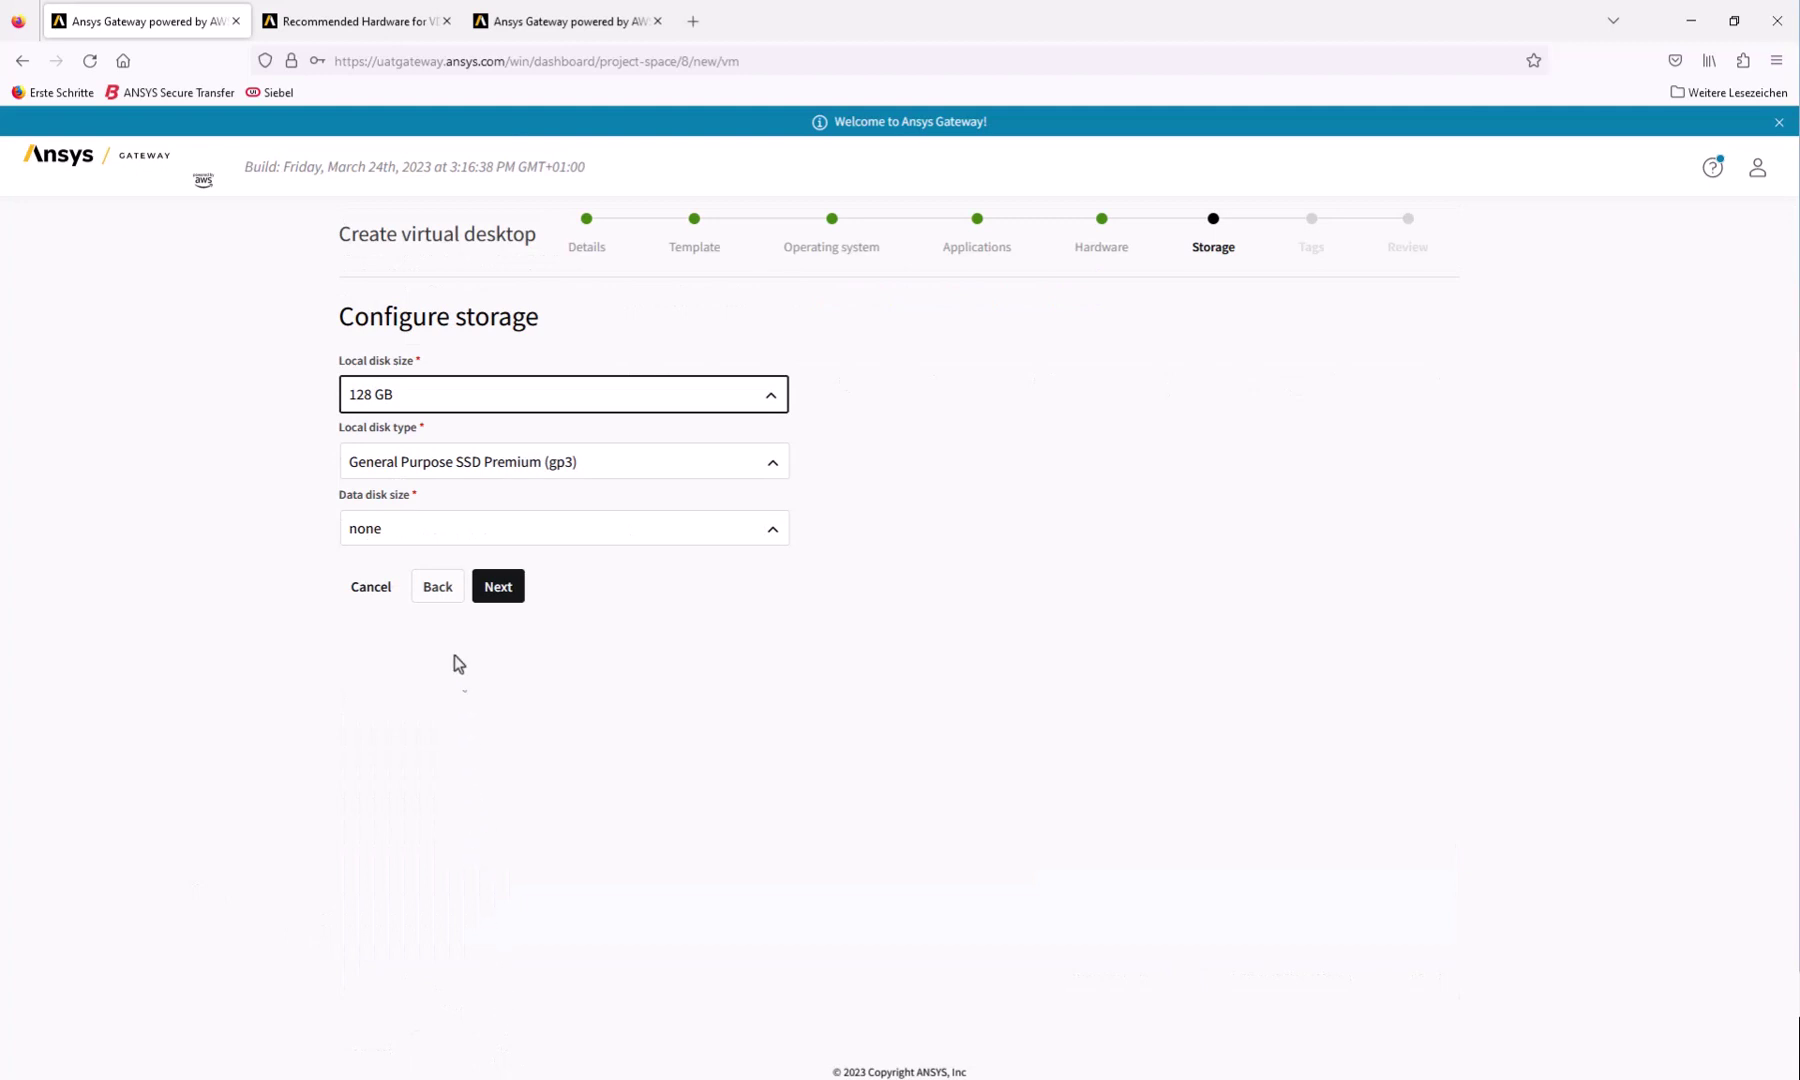
pyautogui.click(415, 532)
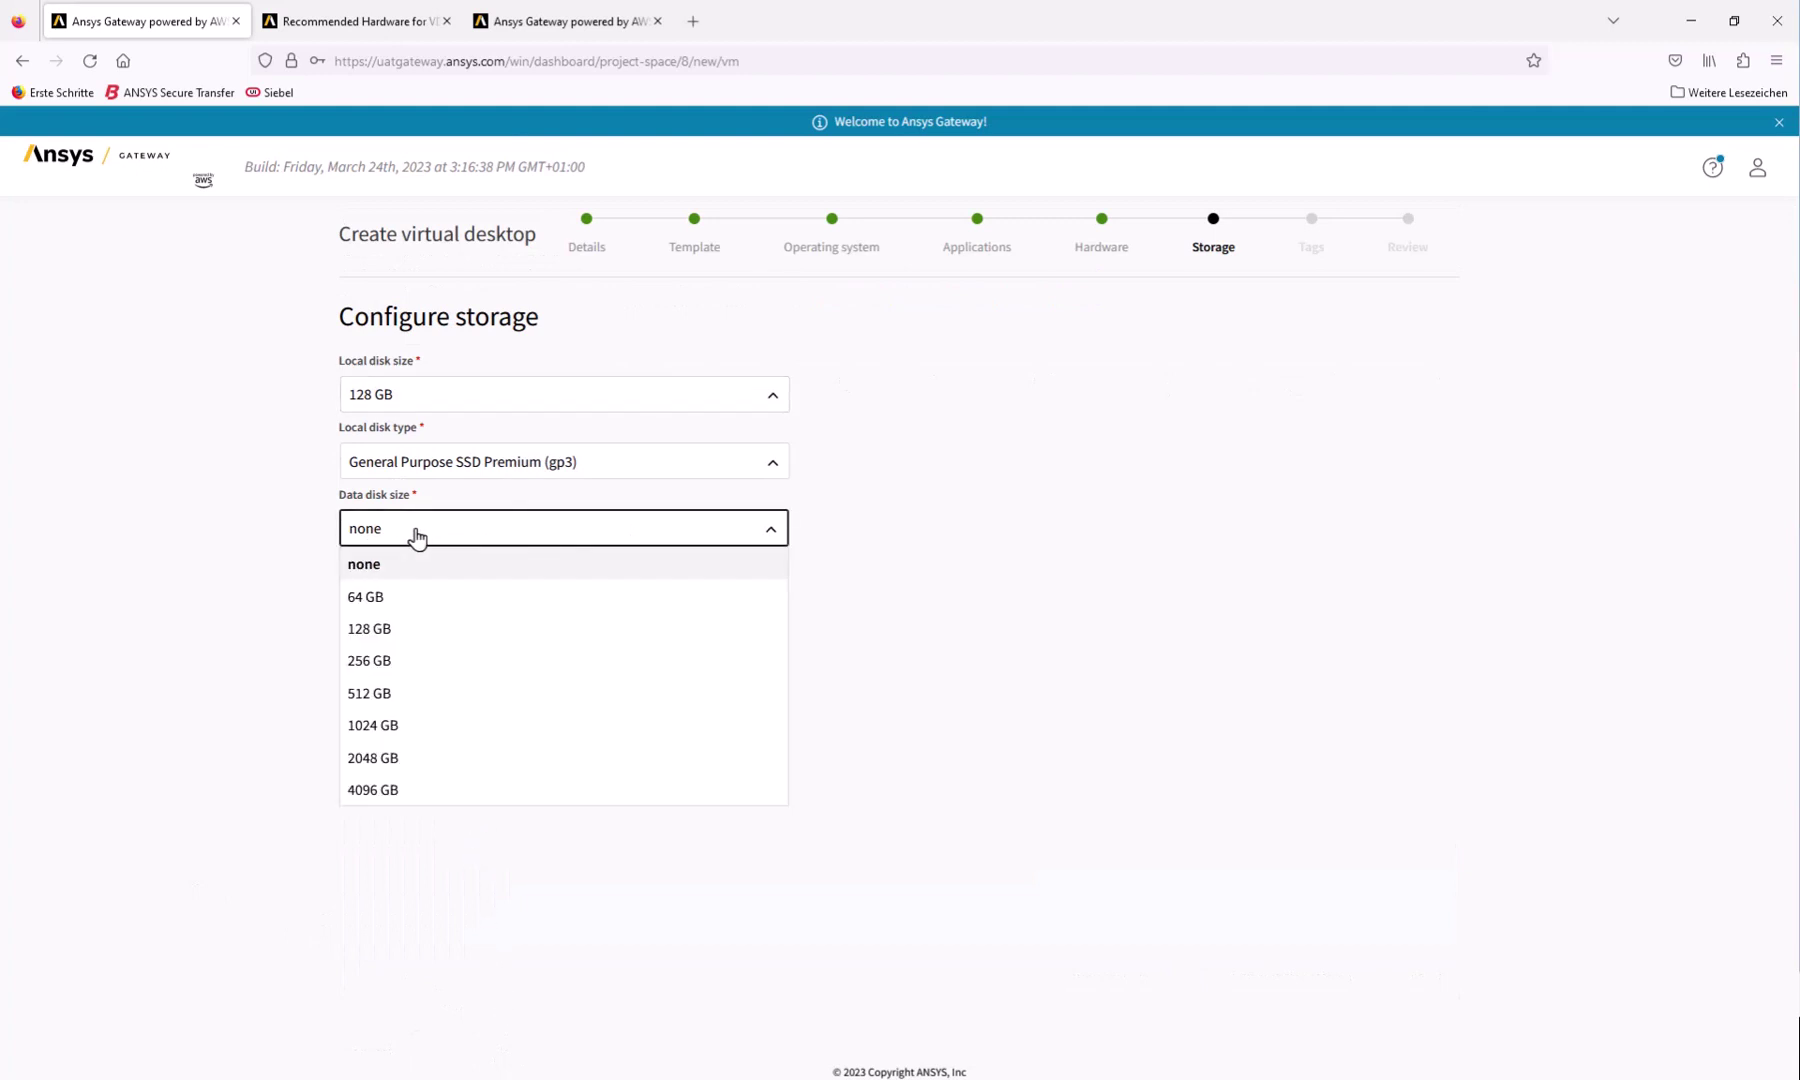
pyautogui.click(378, 632)
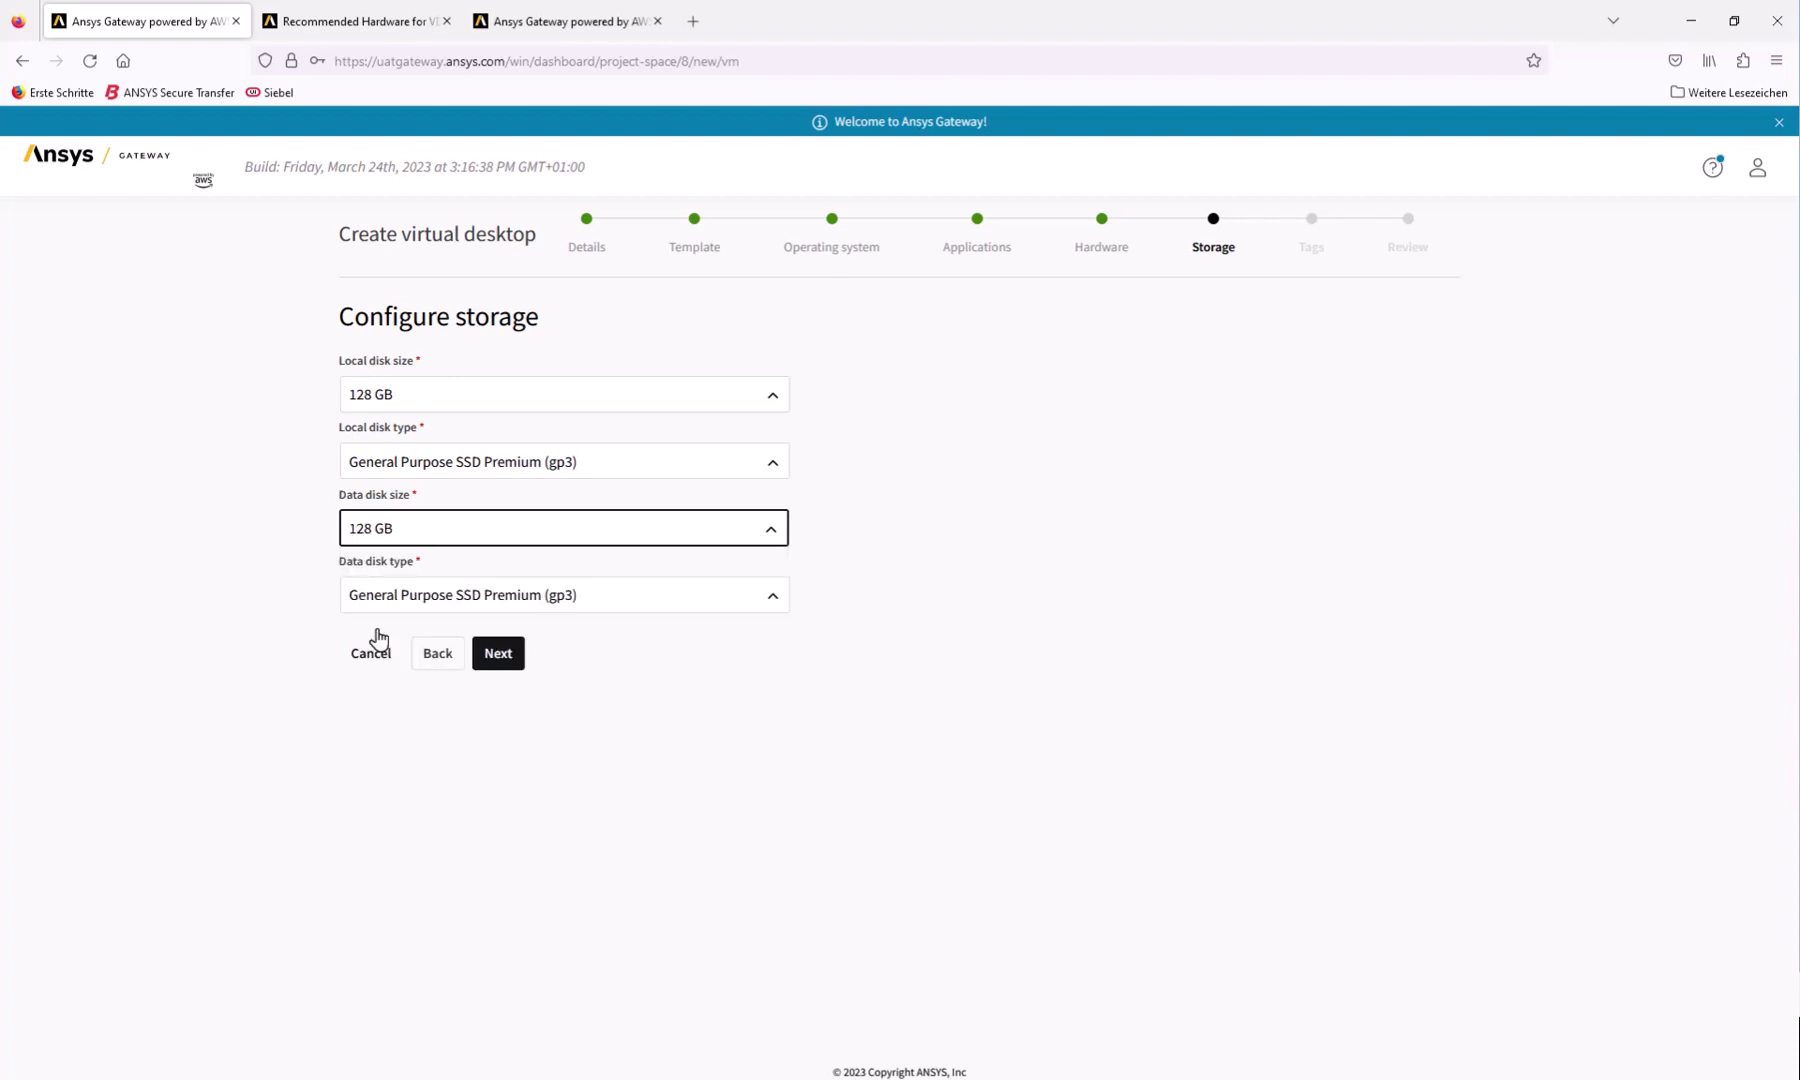
pyautogui.click(499, 655)
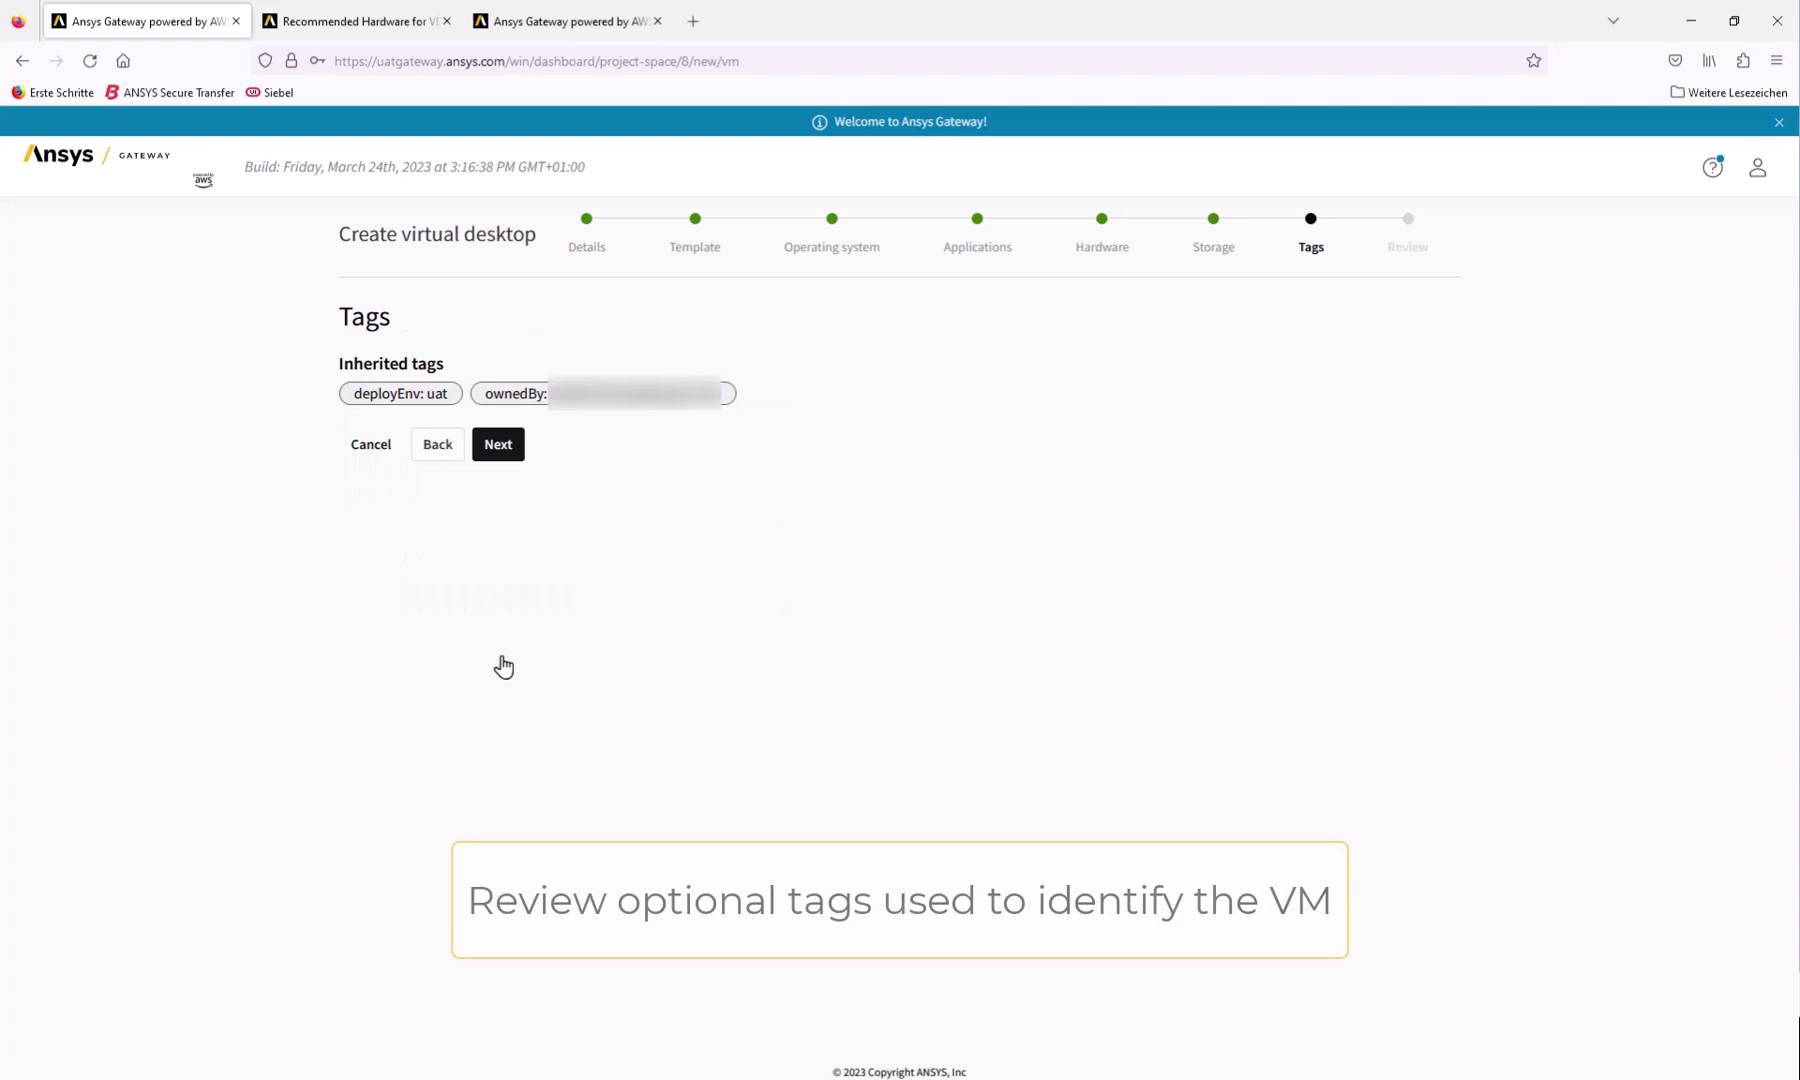
# Step: Name the virtual desktop 'Demo_VM' on the review step and create it
pyautogui.click(492, 450)
pyautogui.click(448, 420)
pyautogui.write('De')
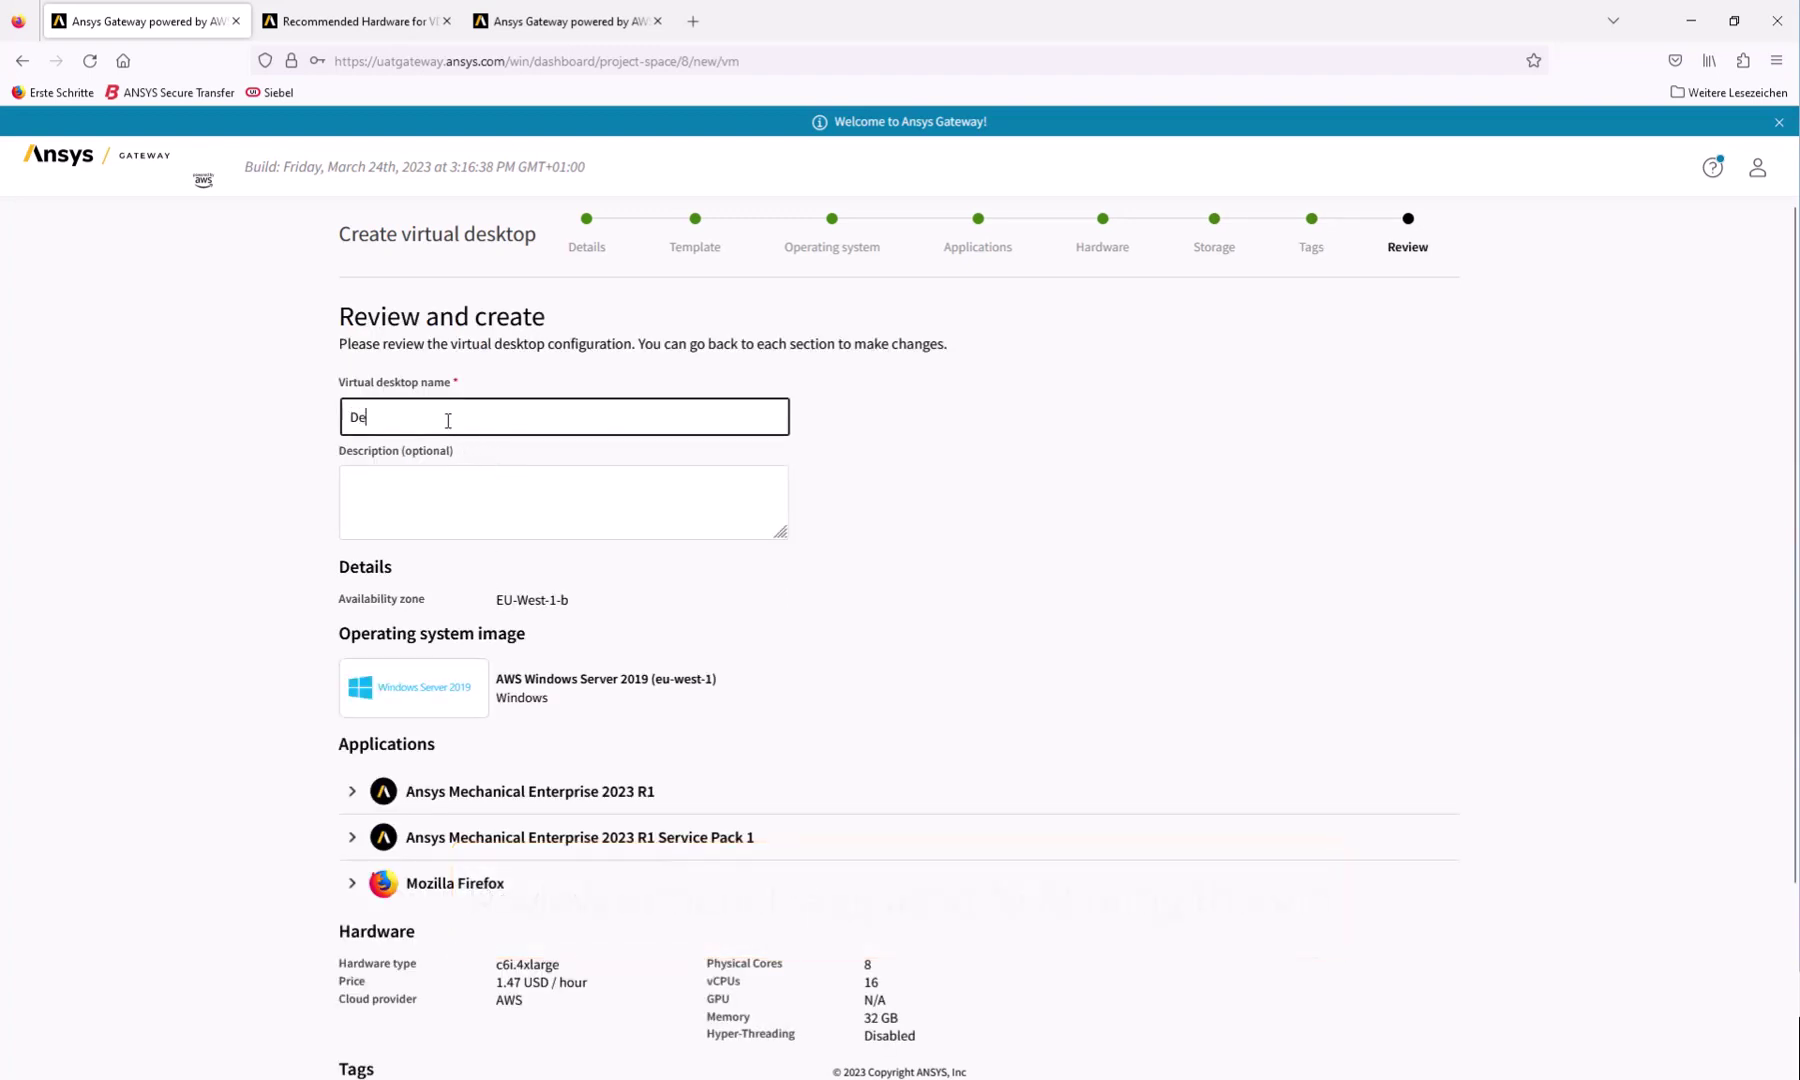
pyautogui.write('mo_VM')
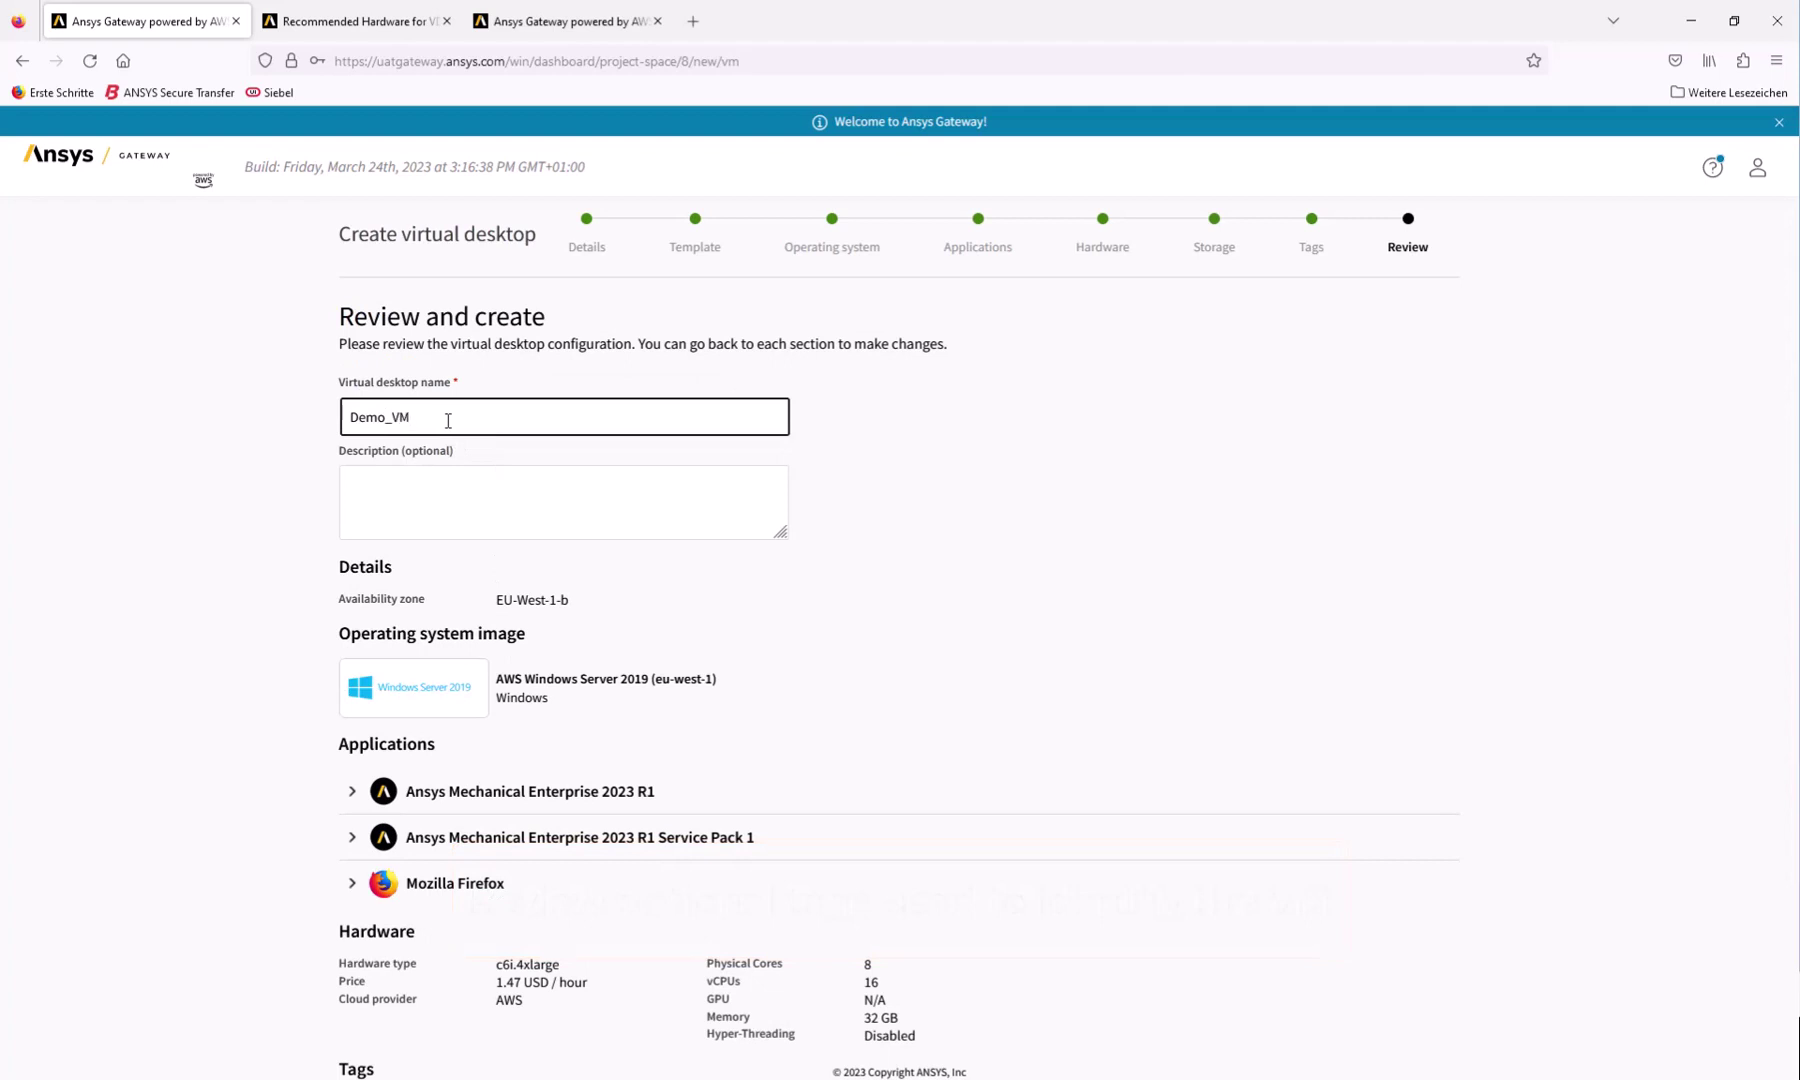
pyautogui.scroll(-2, 1453, 345)
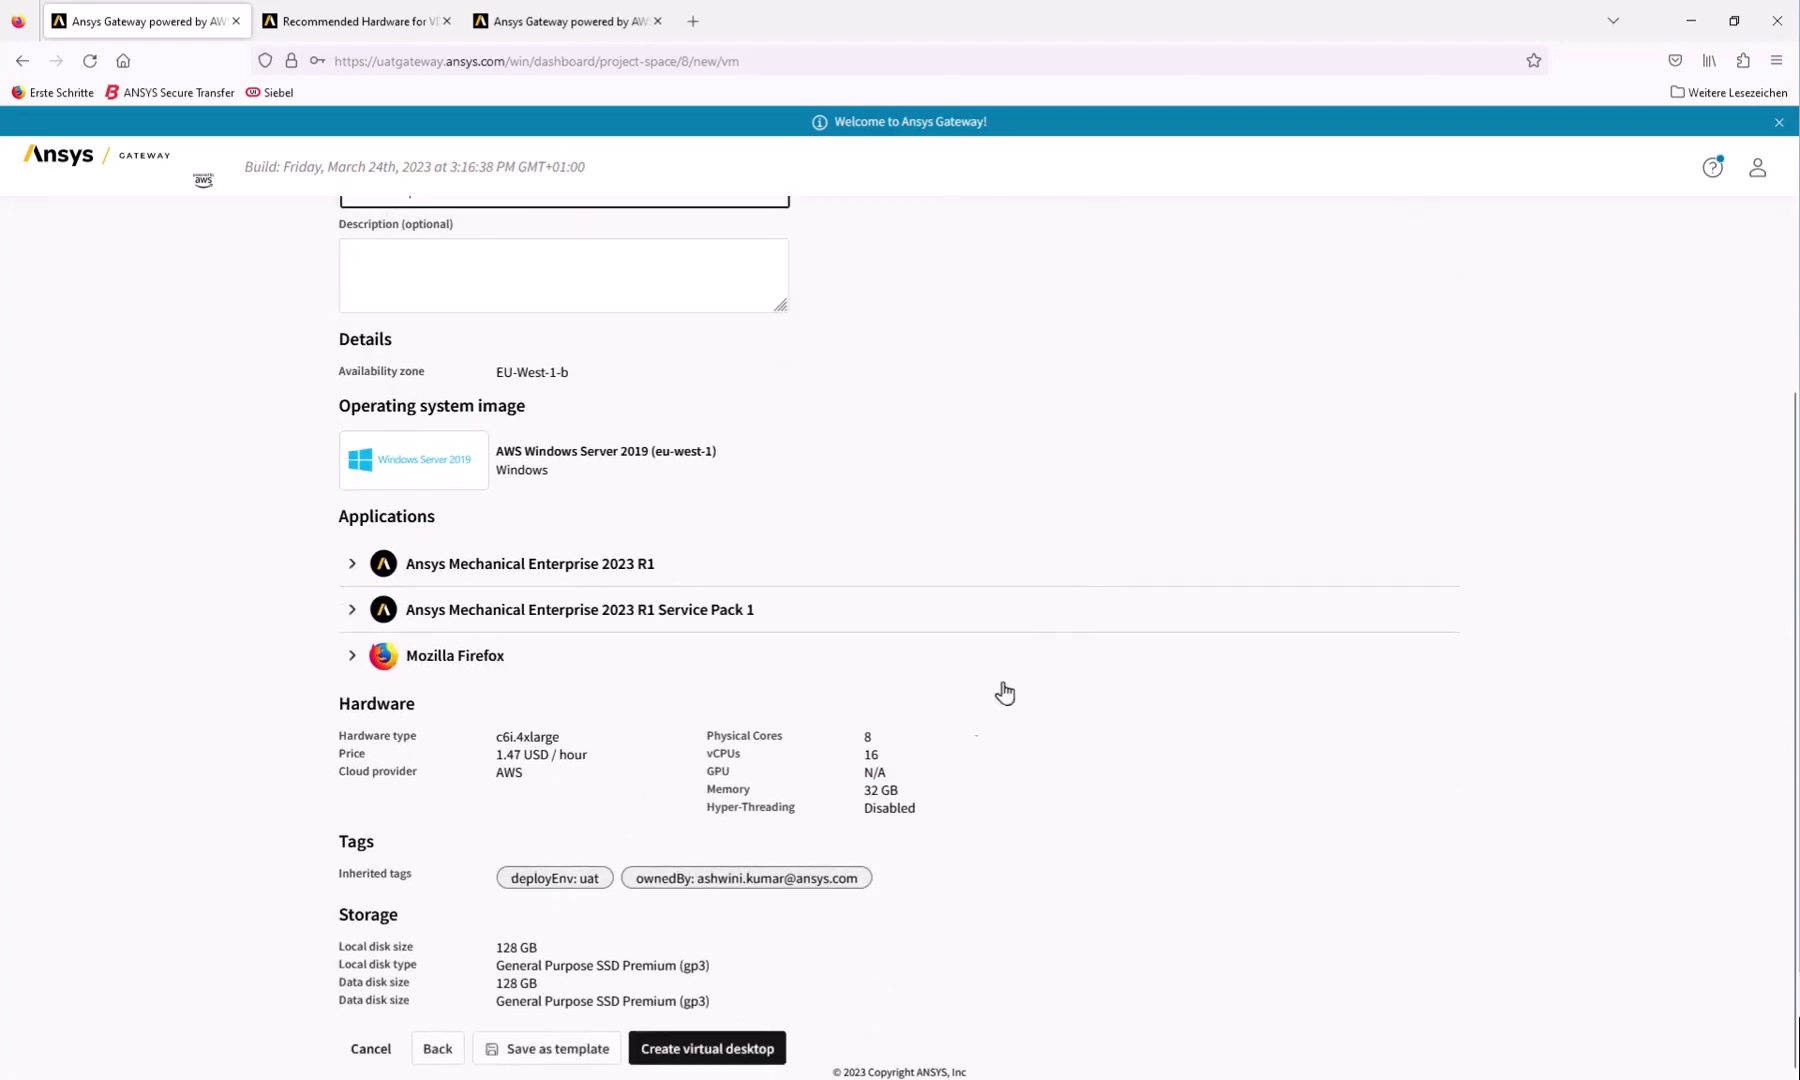
pyautogui.click(733, 1052)
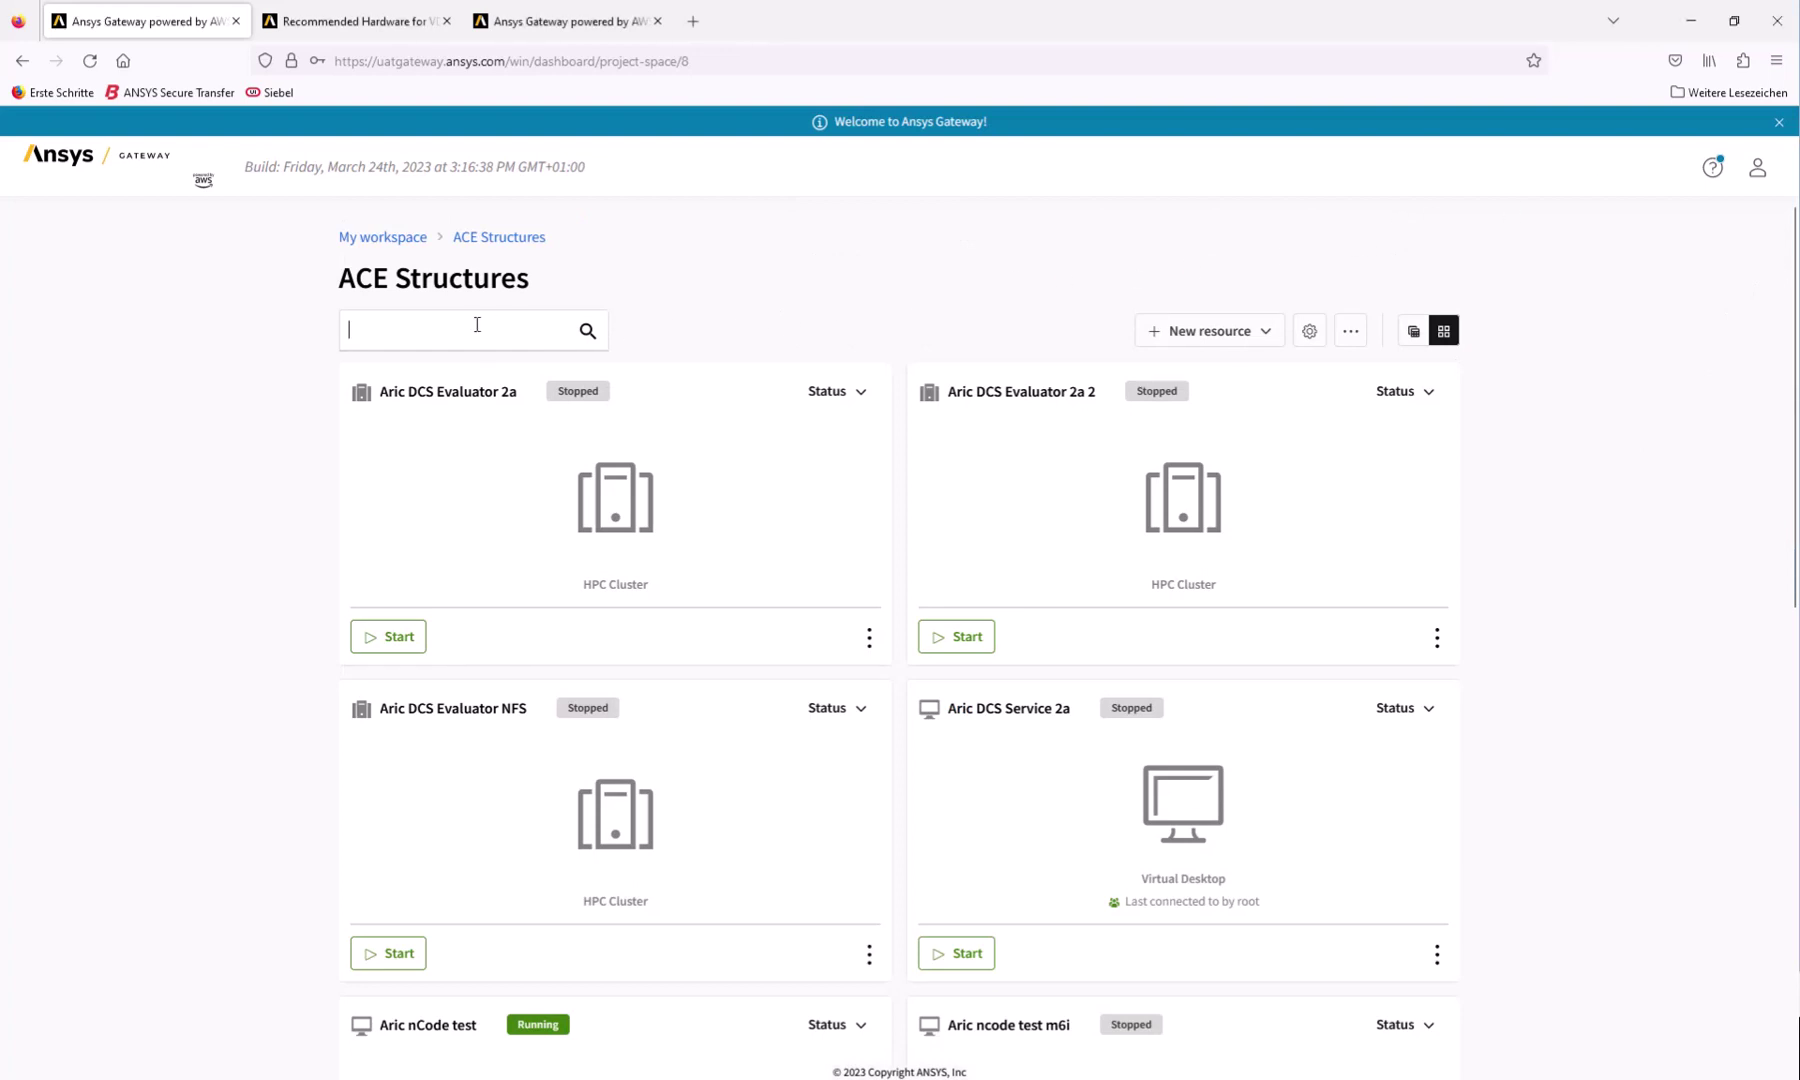
# Step: Filter the workspace resources by 'Demo' and open Demo_VM's Timers settings
pyautogui.click(477, 324)
pyautogui.write('Demo')
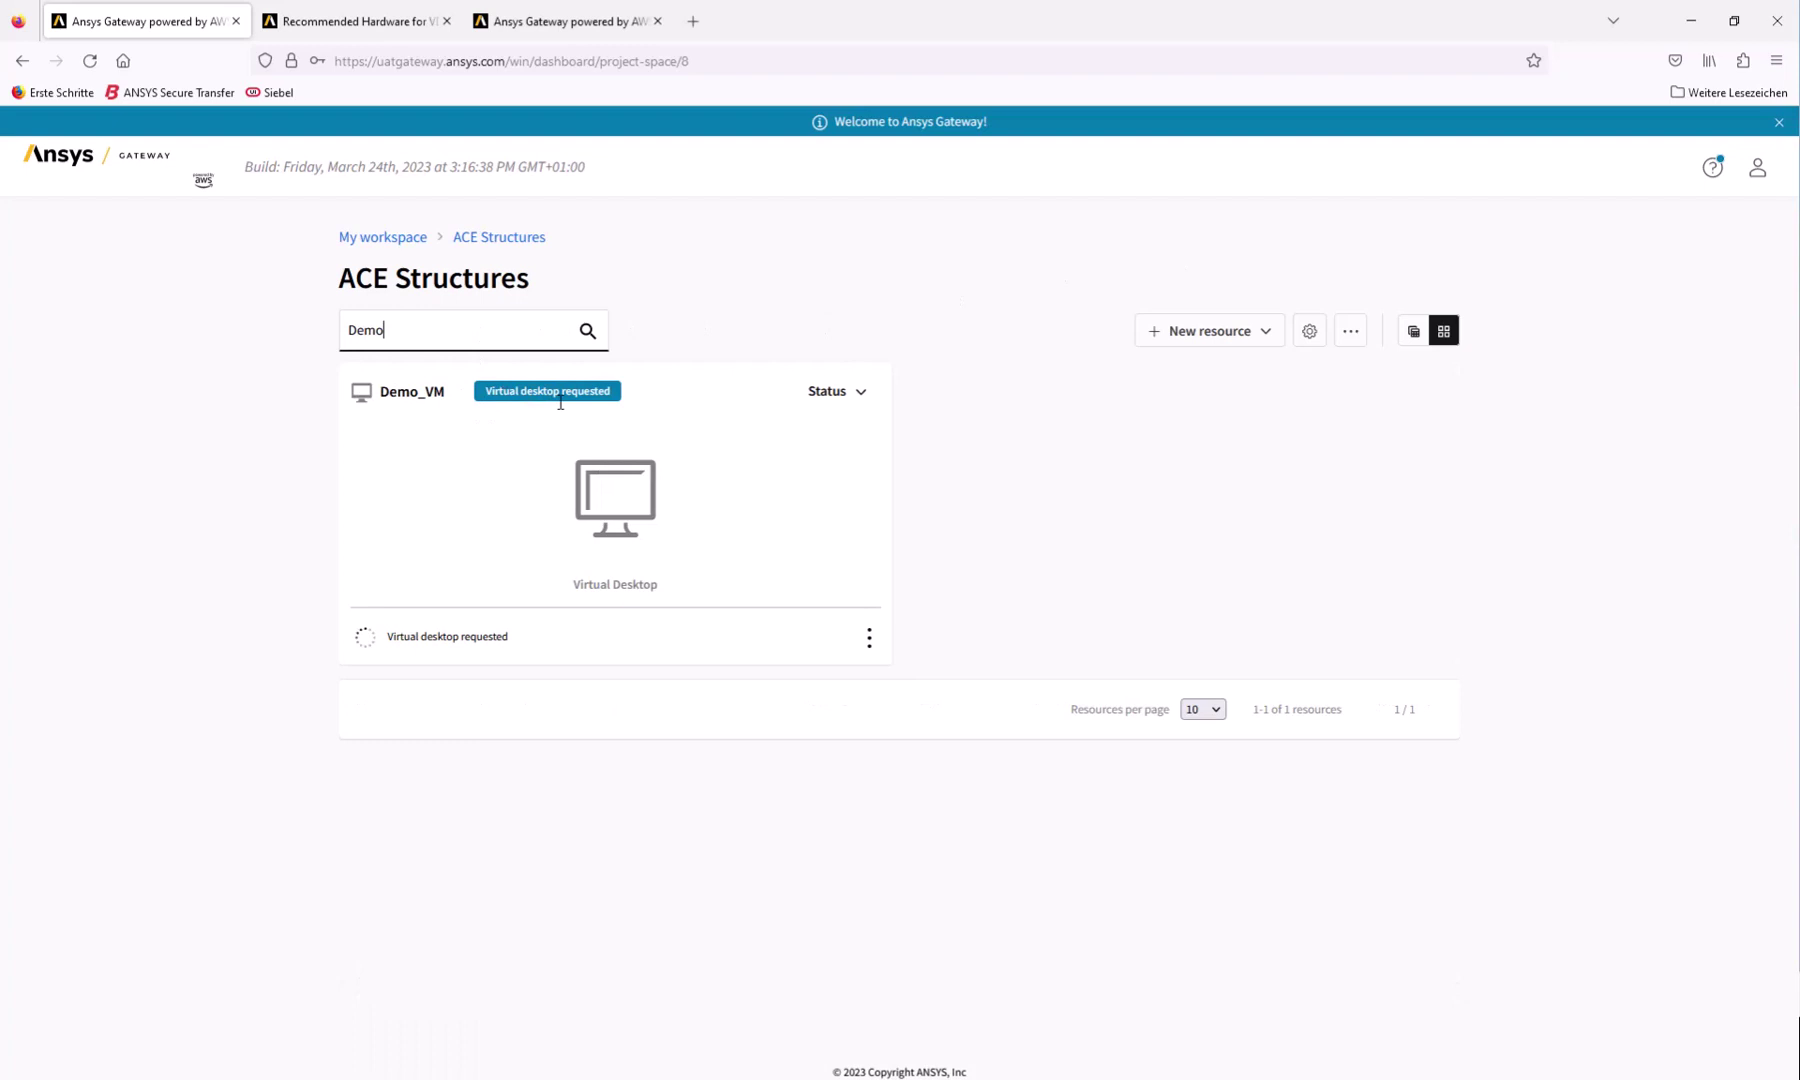
pyautogui.click(854, 392)
pyautogui.press('t')
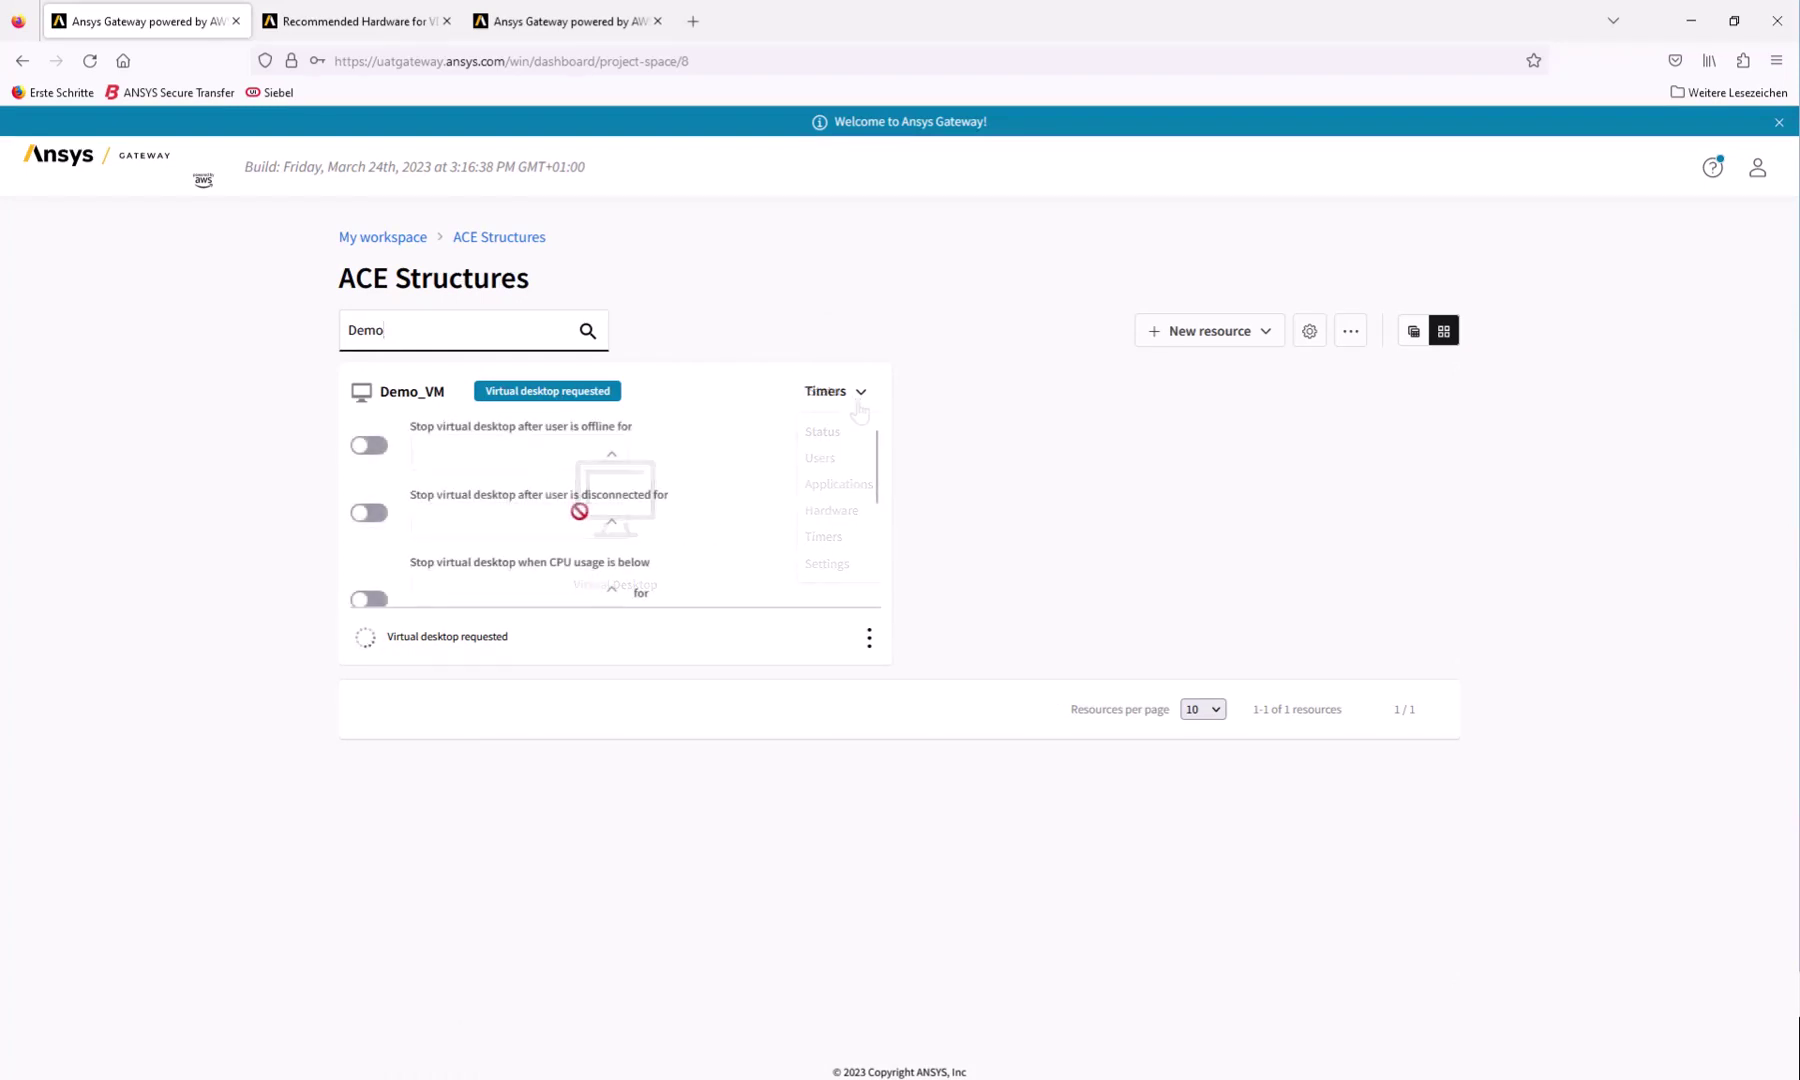
# Step: Enable auto-stop after 10 minutes offline and when CPU usage drops below 20%
pyautogui.click(378, 457)
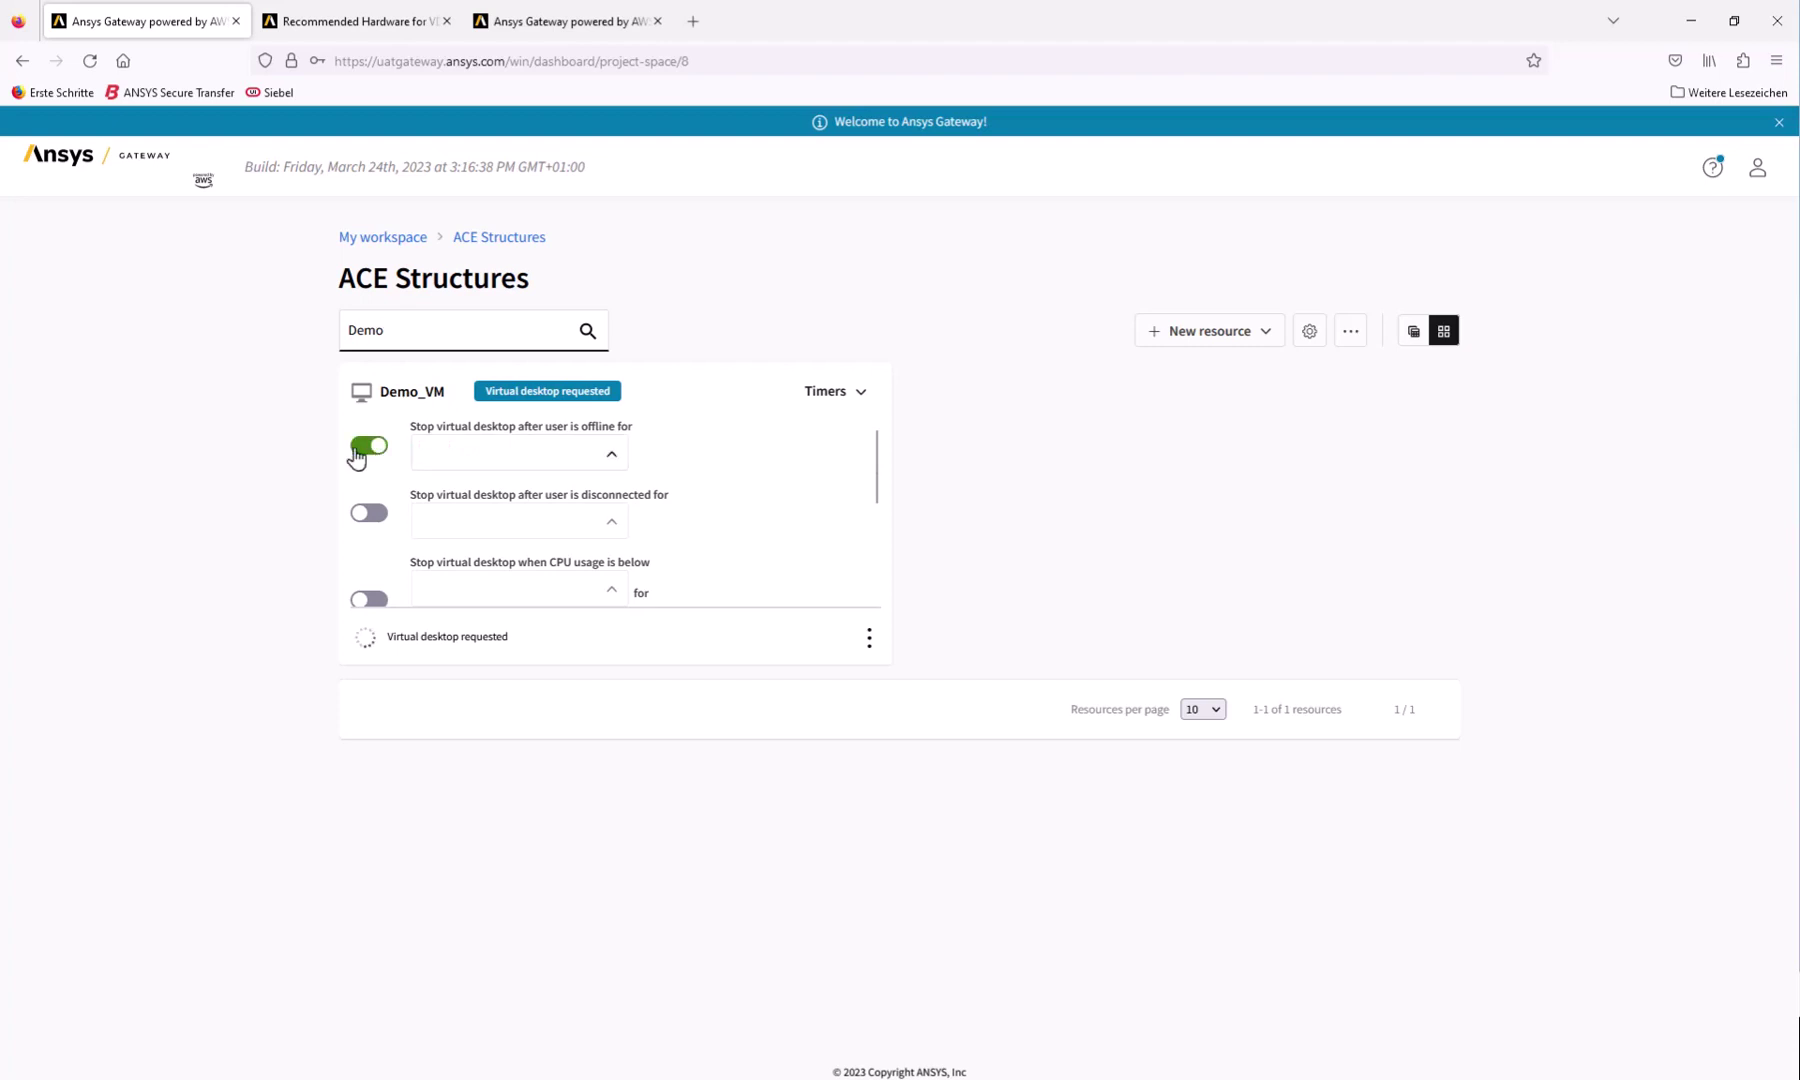
pyautogui.click(609, 458)
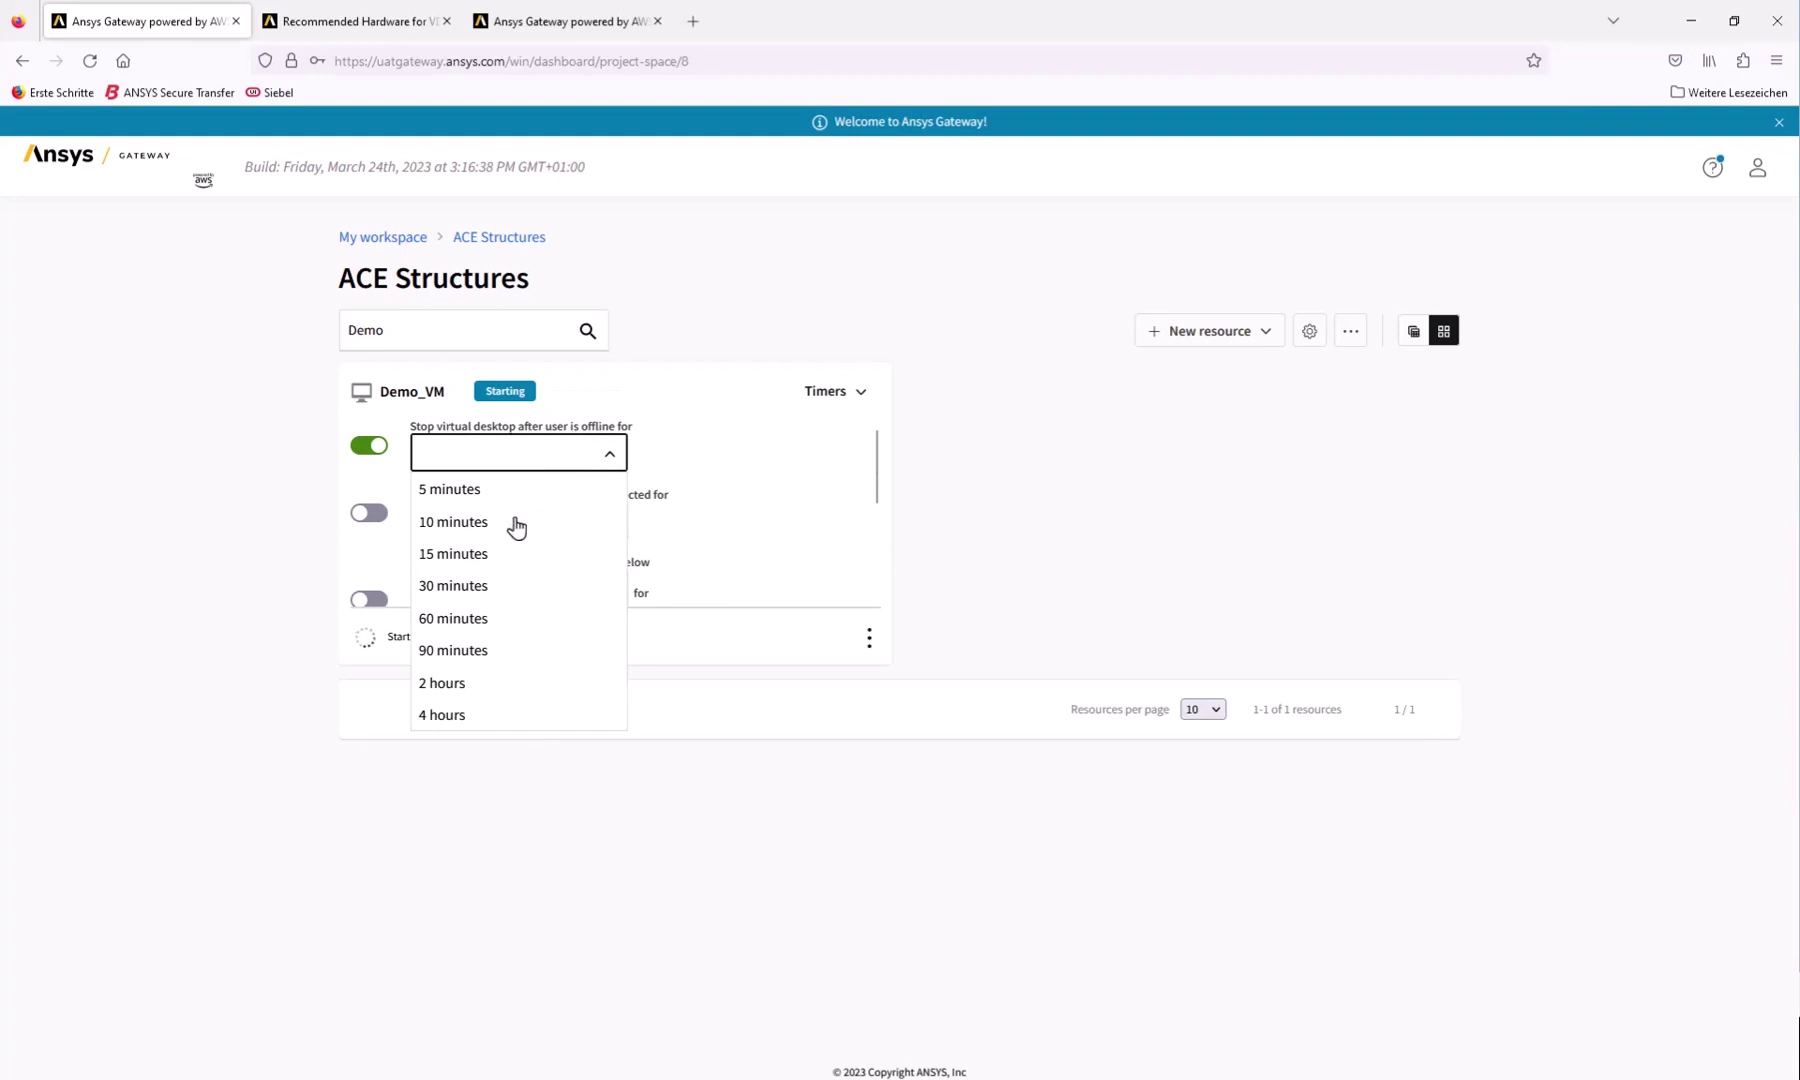
pyautogui.click(458, 522)
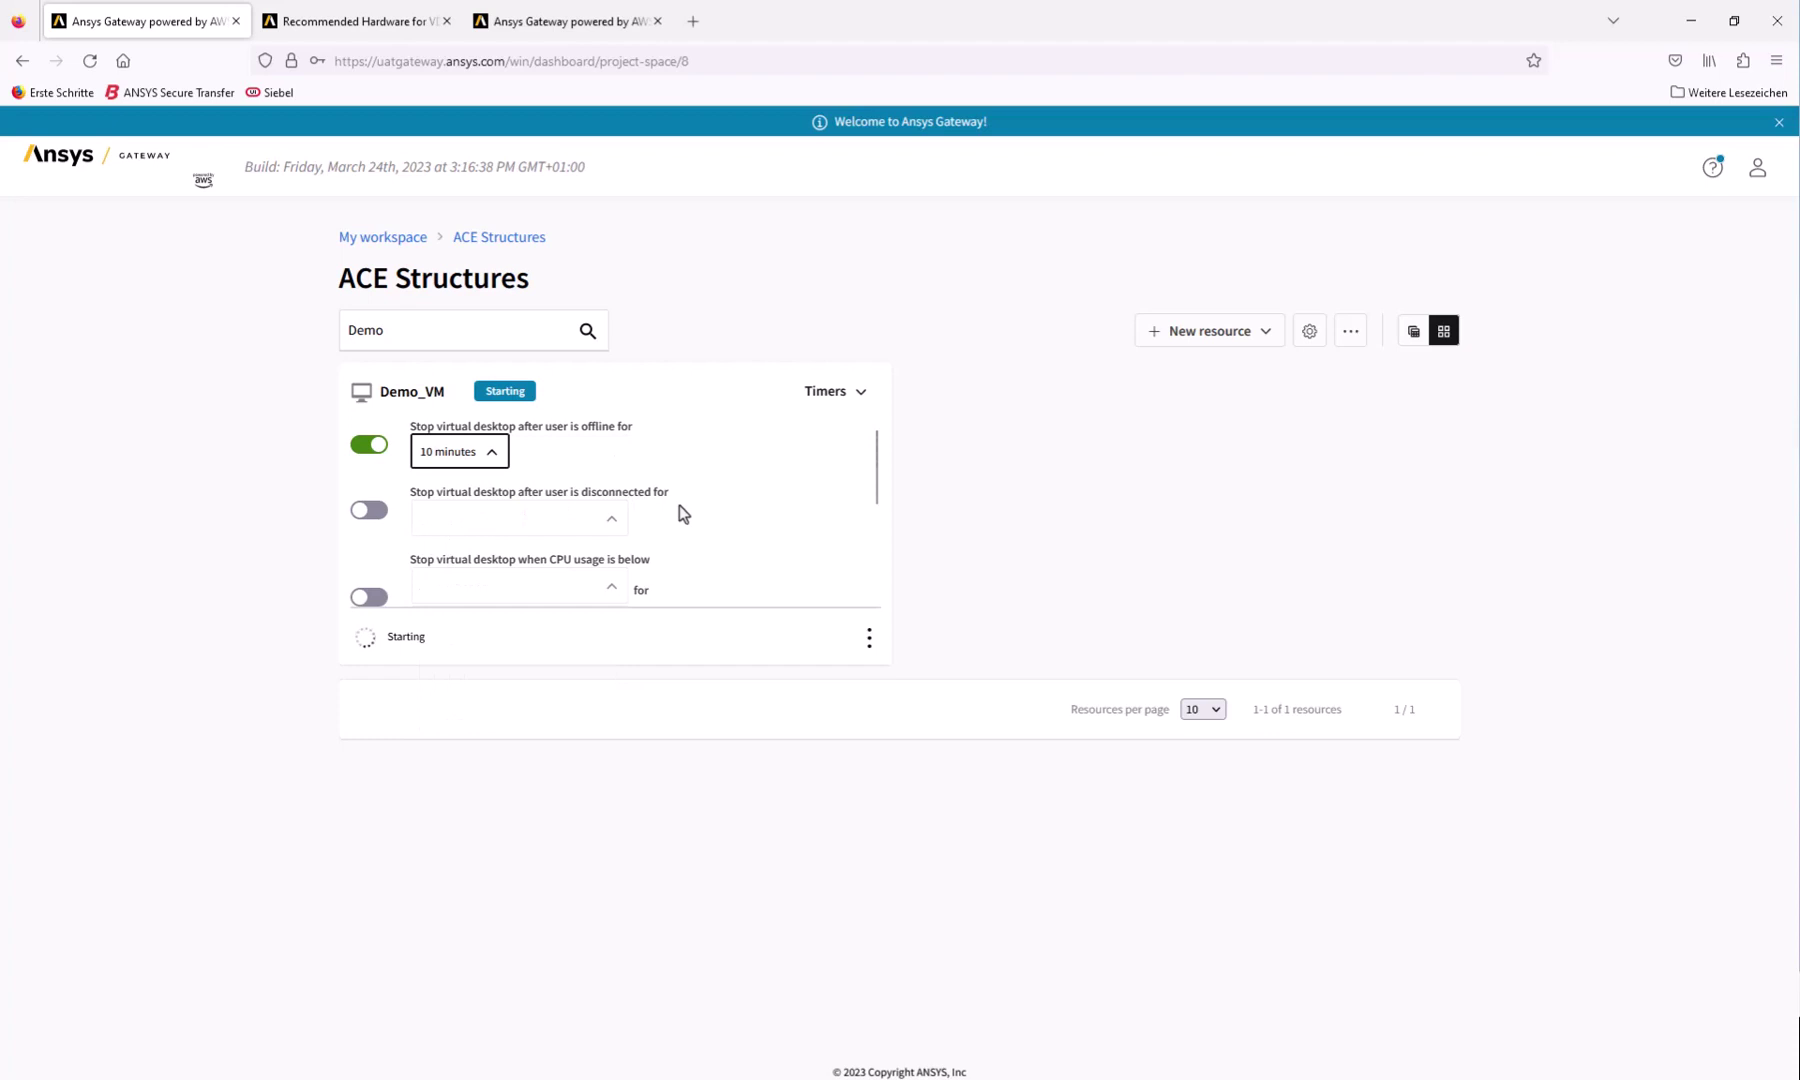
pyautogui.moveTo(870, 468); pyautogui.dragTo(873, 480)
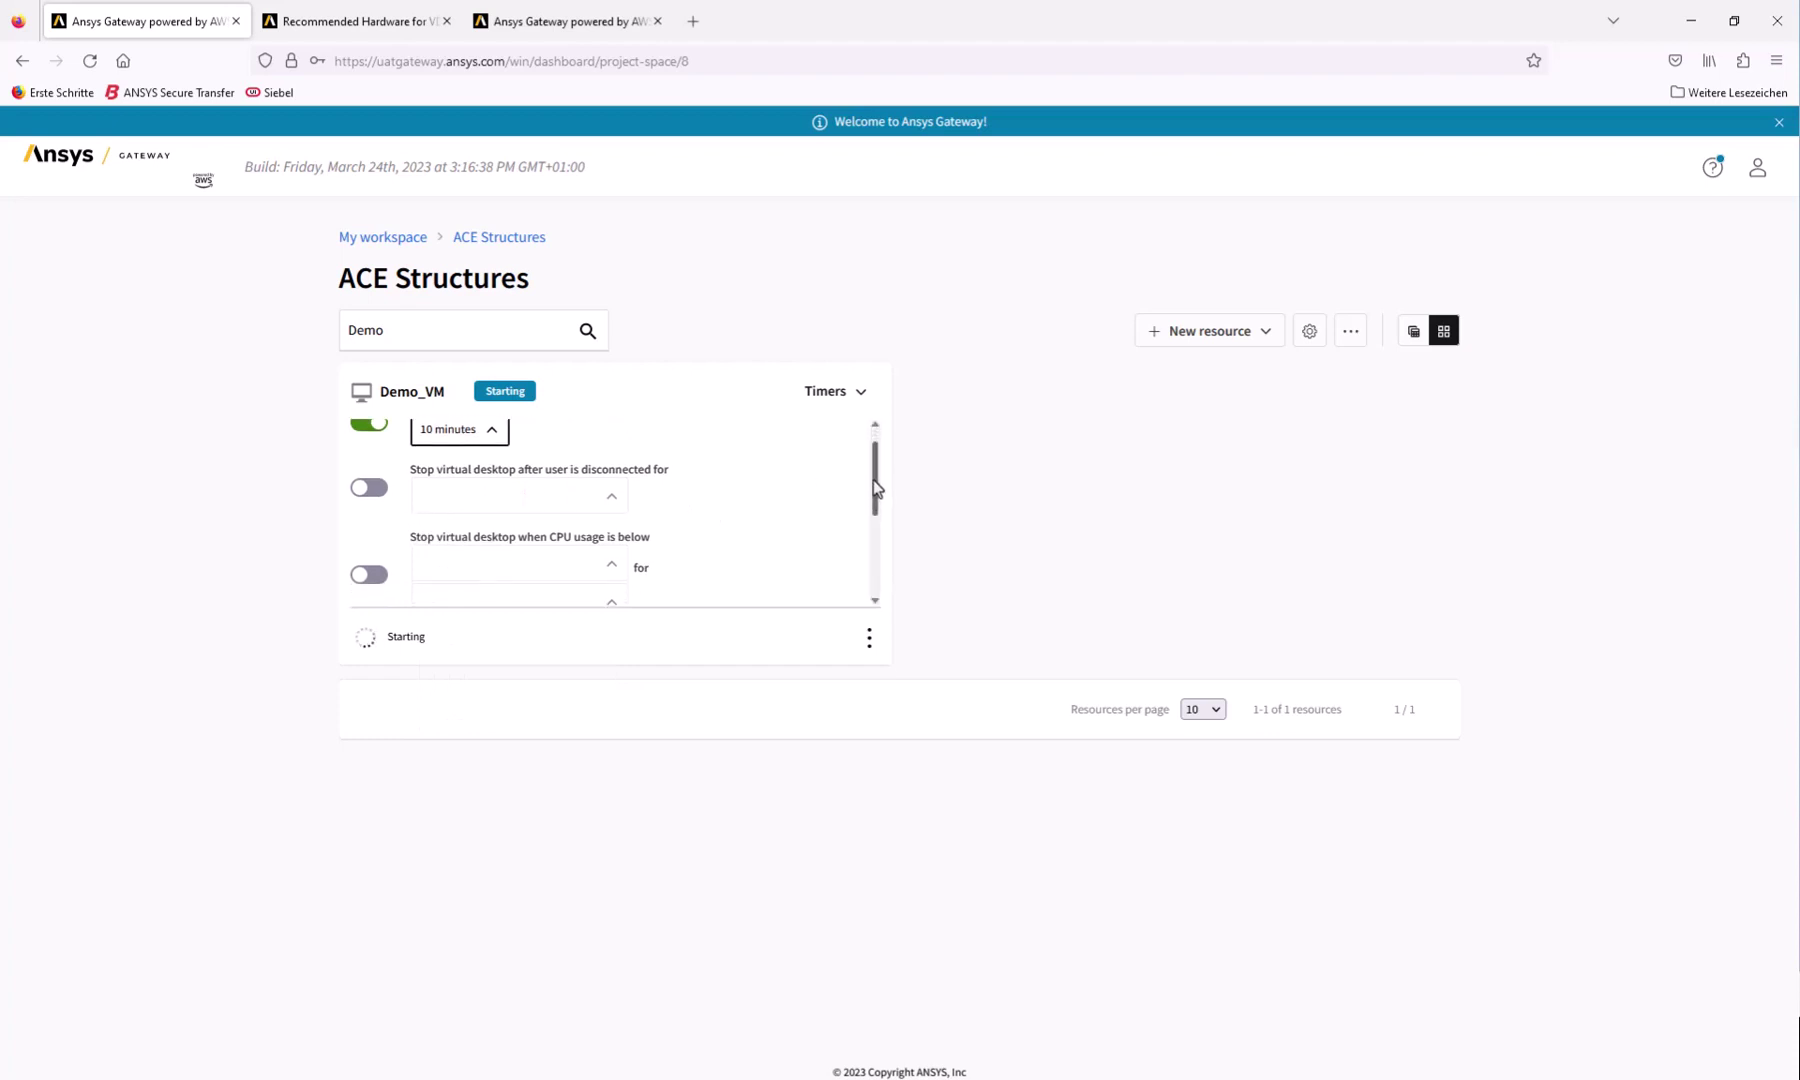
pyautogui.scroll(1, 873, 480)
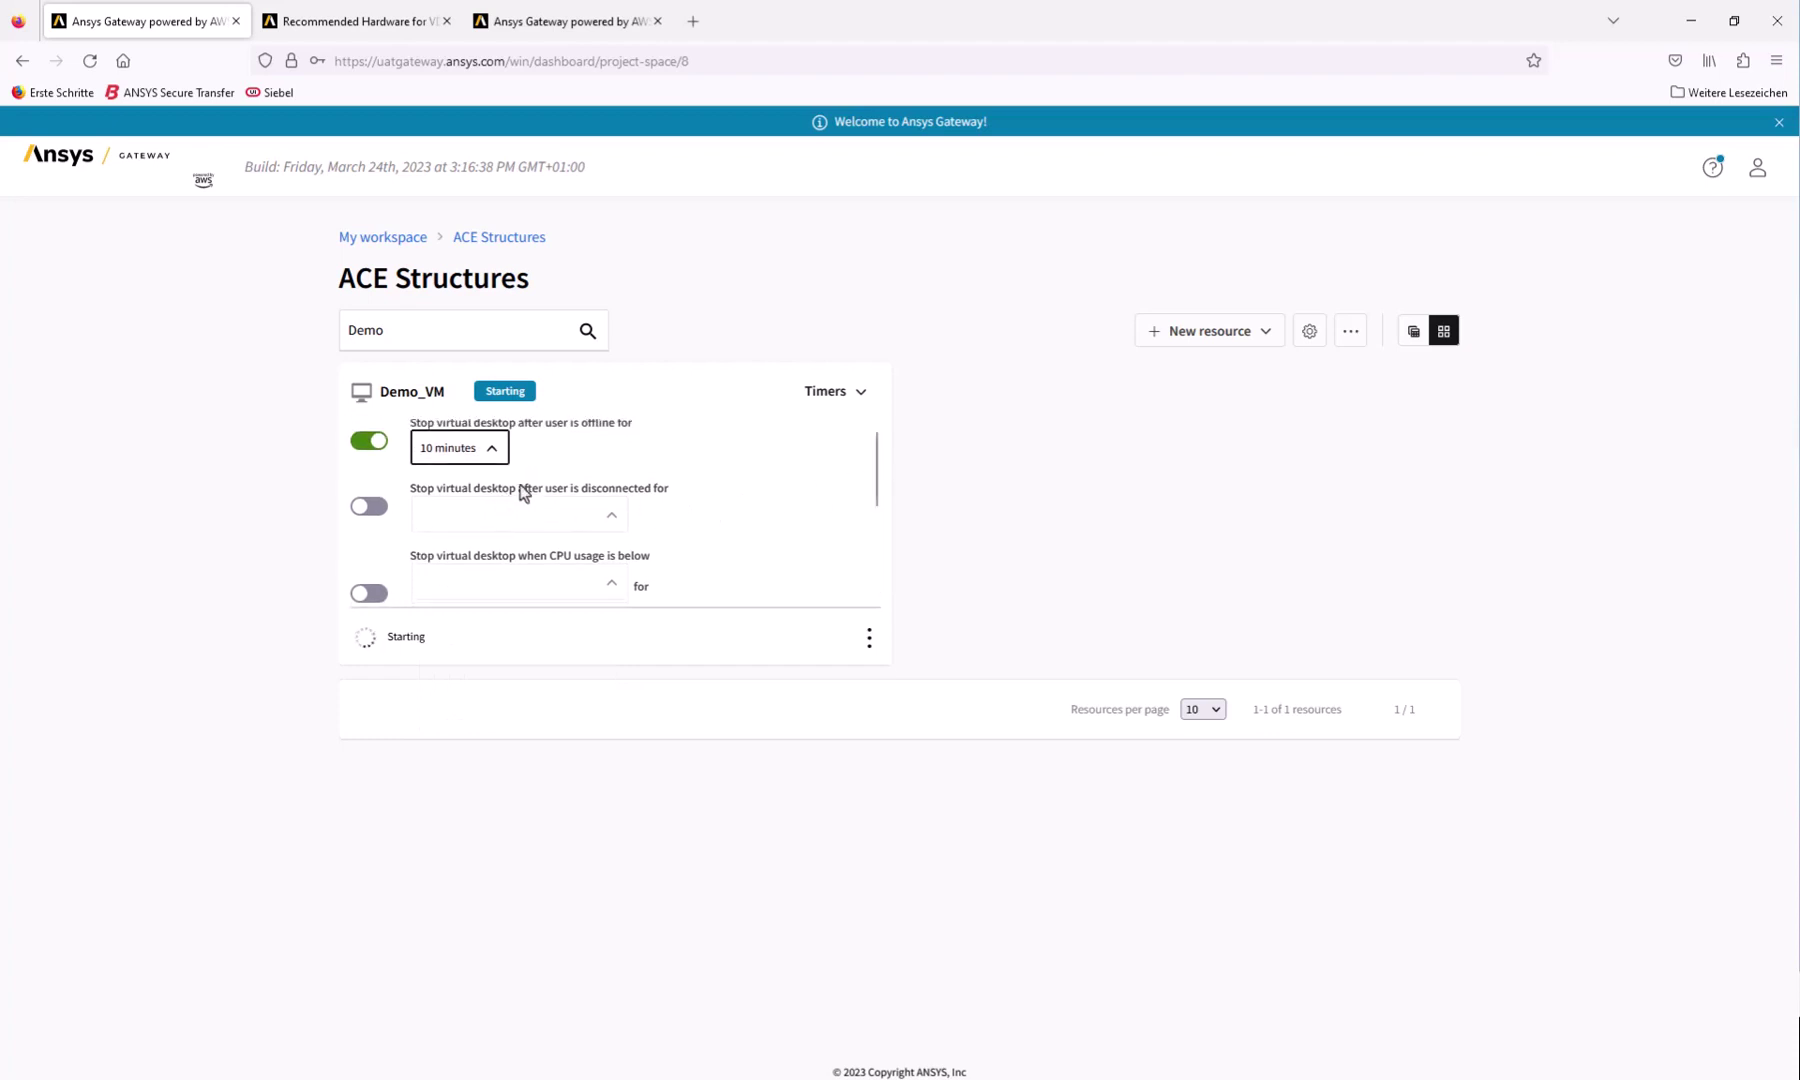
pyautogui.click(832, 396)
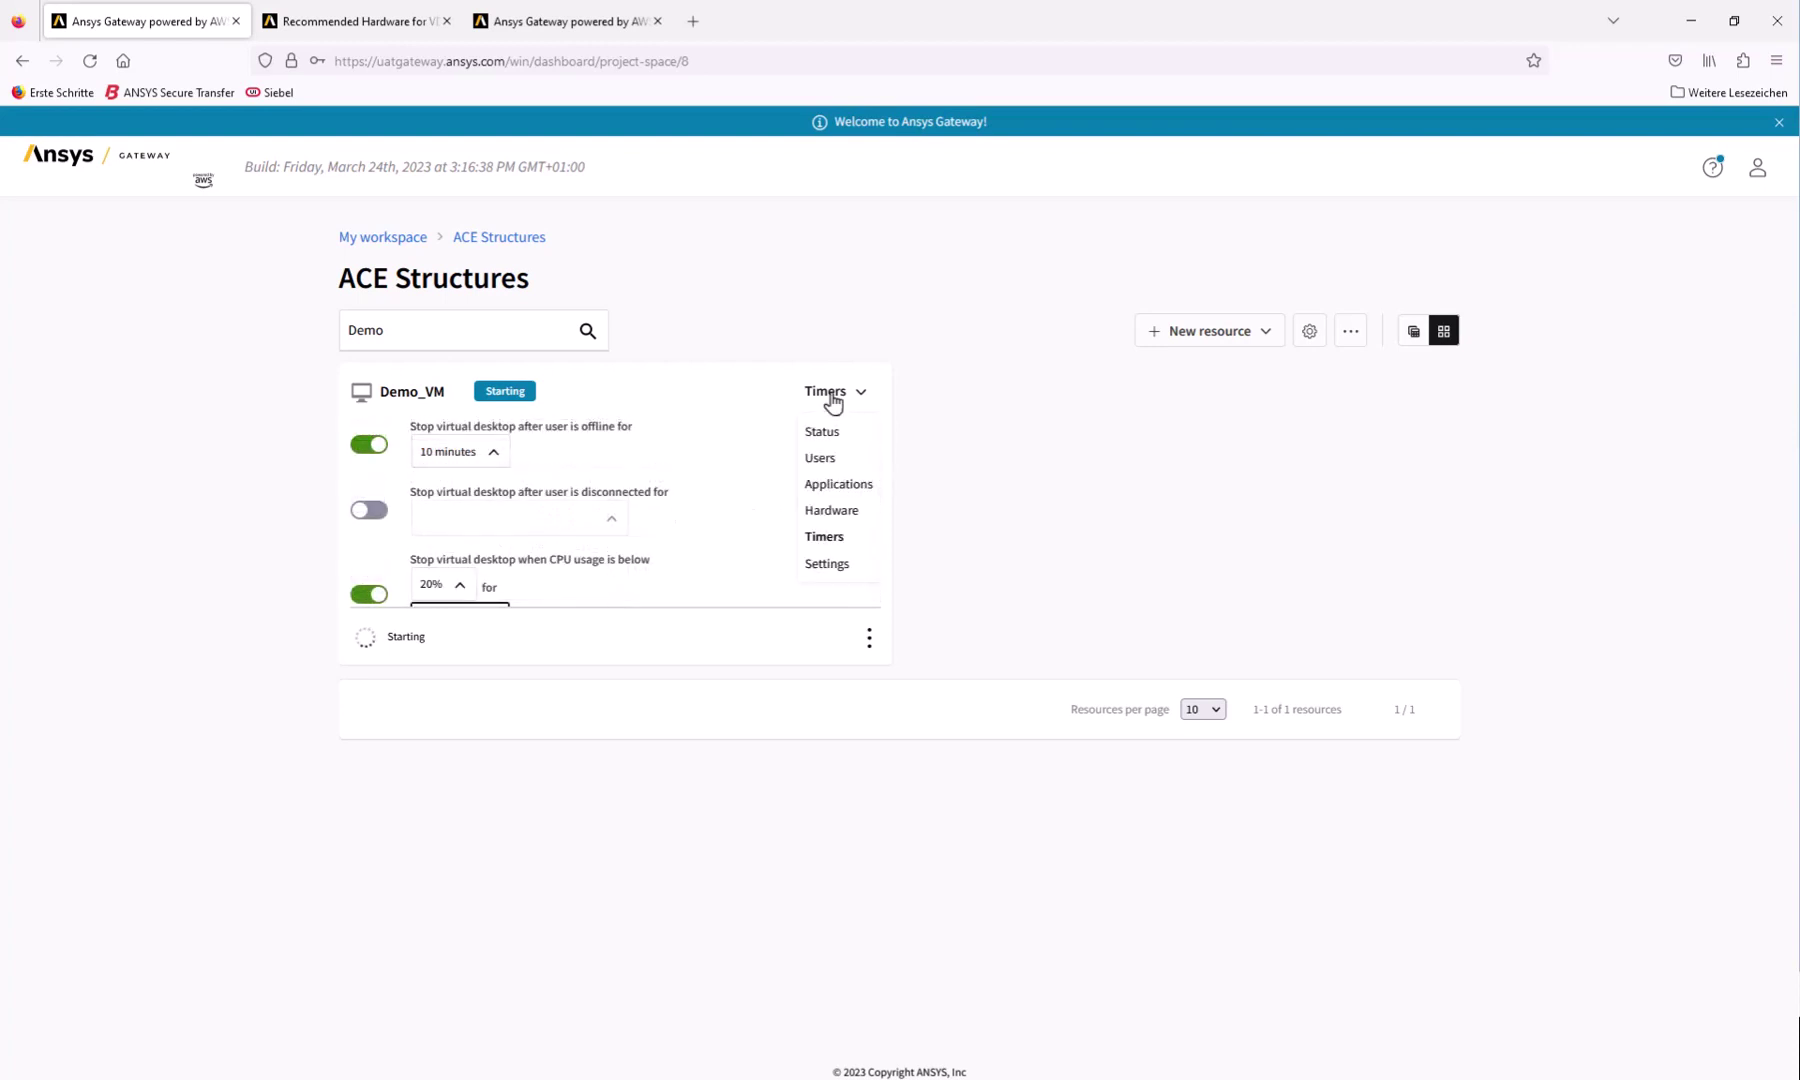
# Step: Review Demo_VM's Settings and Applications list, then start a new HPC cluster resource
pyautogui.click(826, 563)
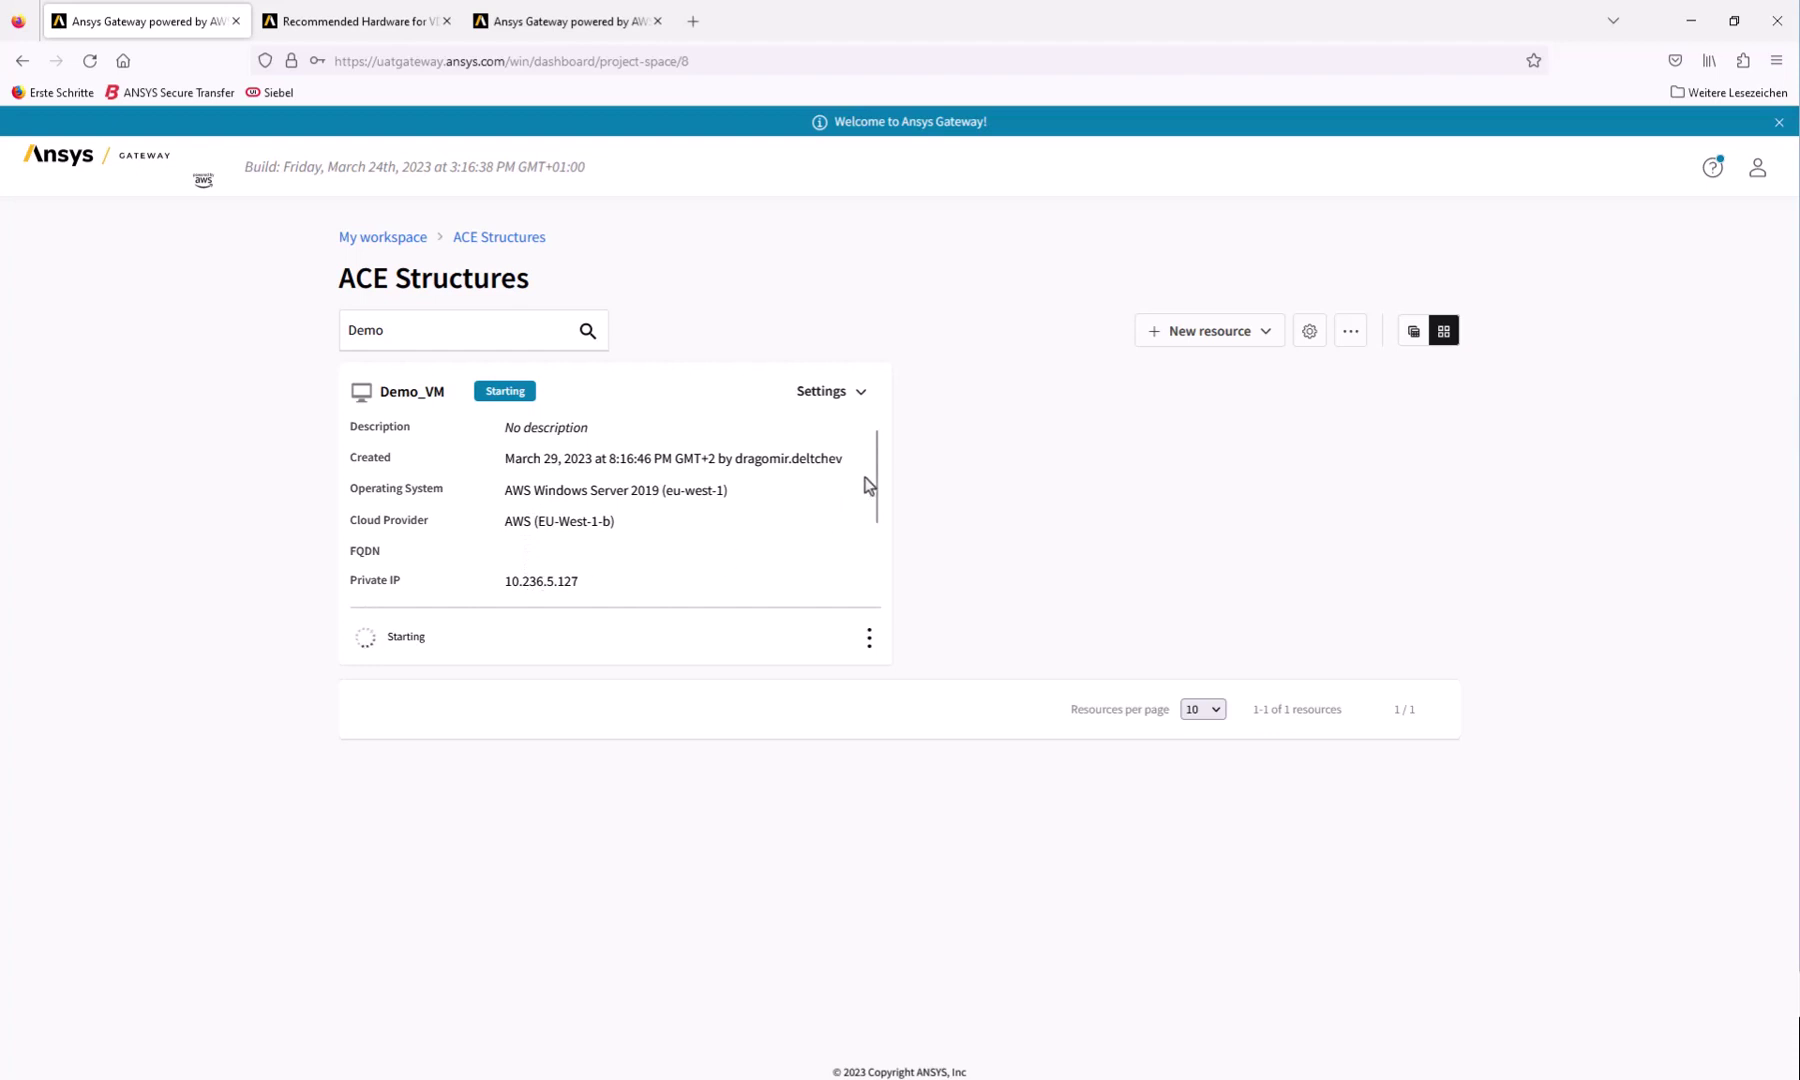
pyautogui.moveTo(876, 474); pyautogui.dragTo(858, 553)
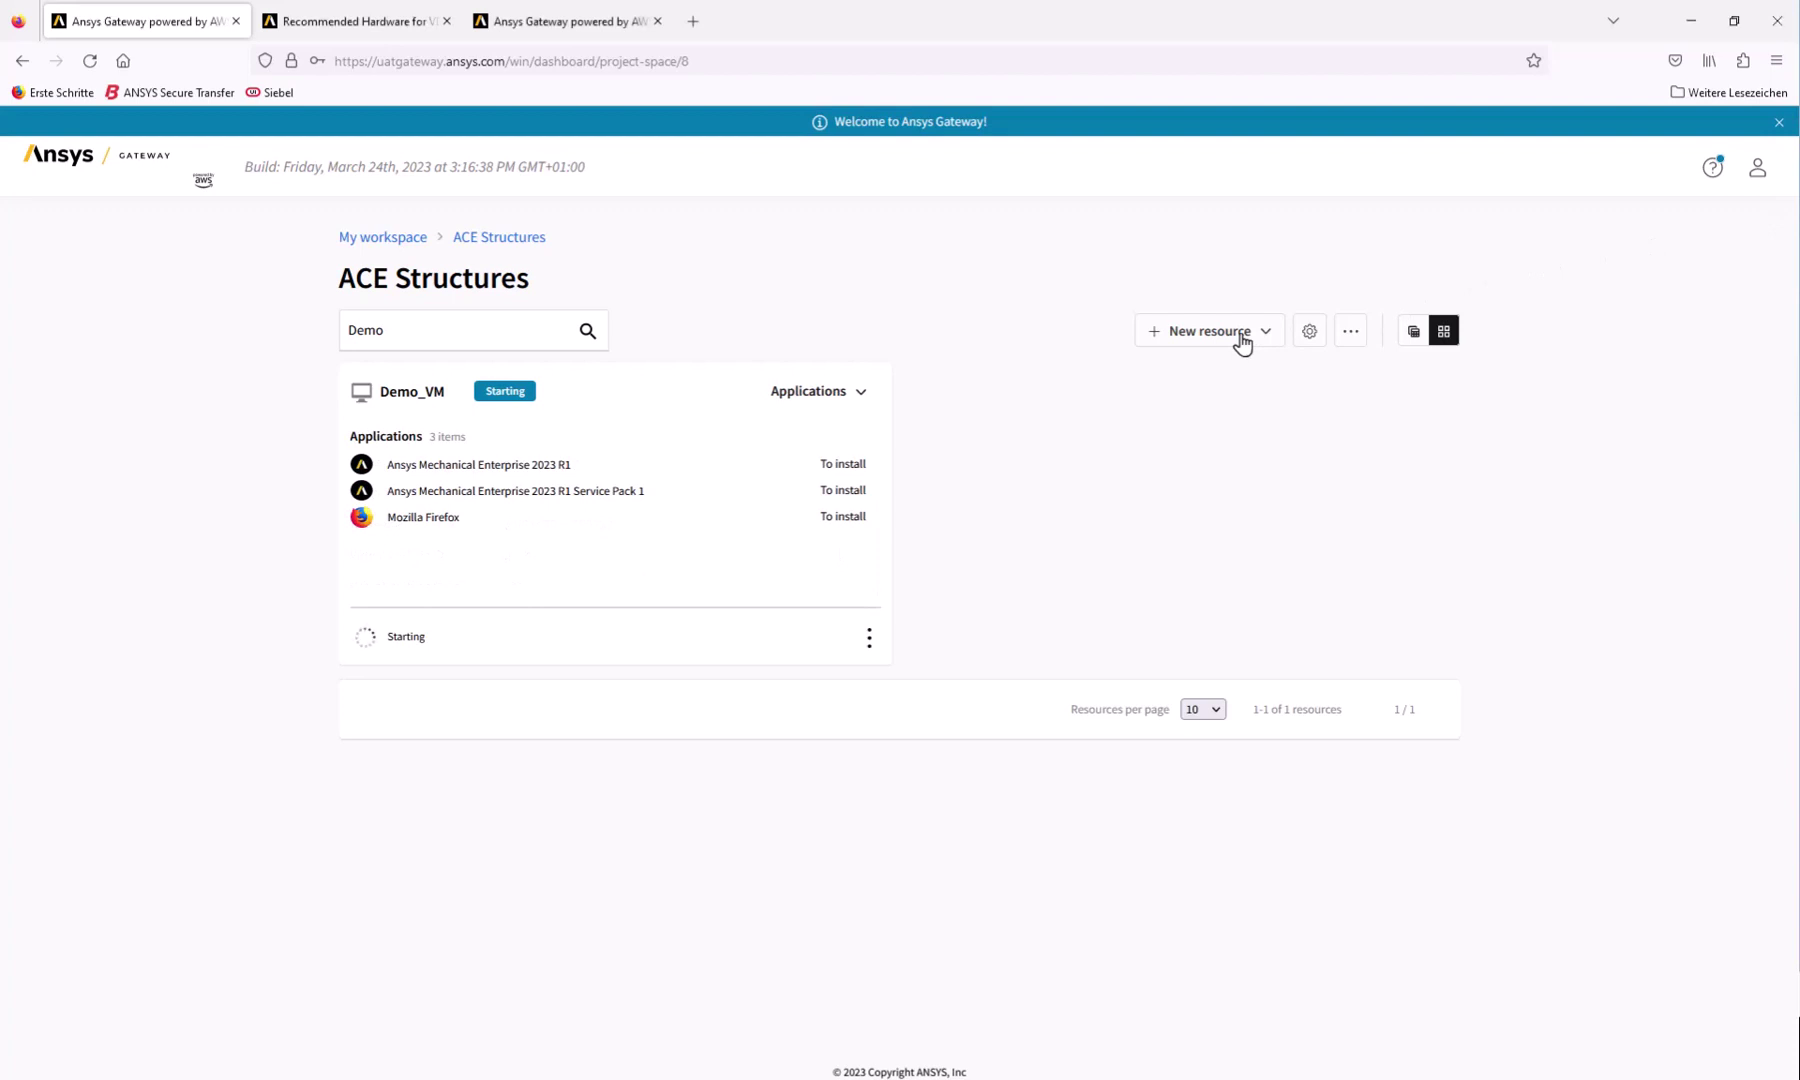
pyautogui.click(1242, 344)
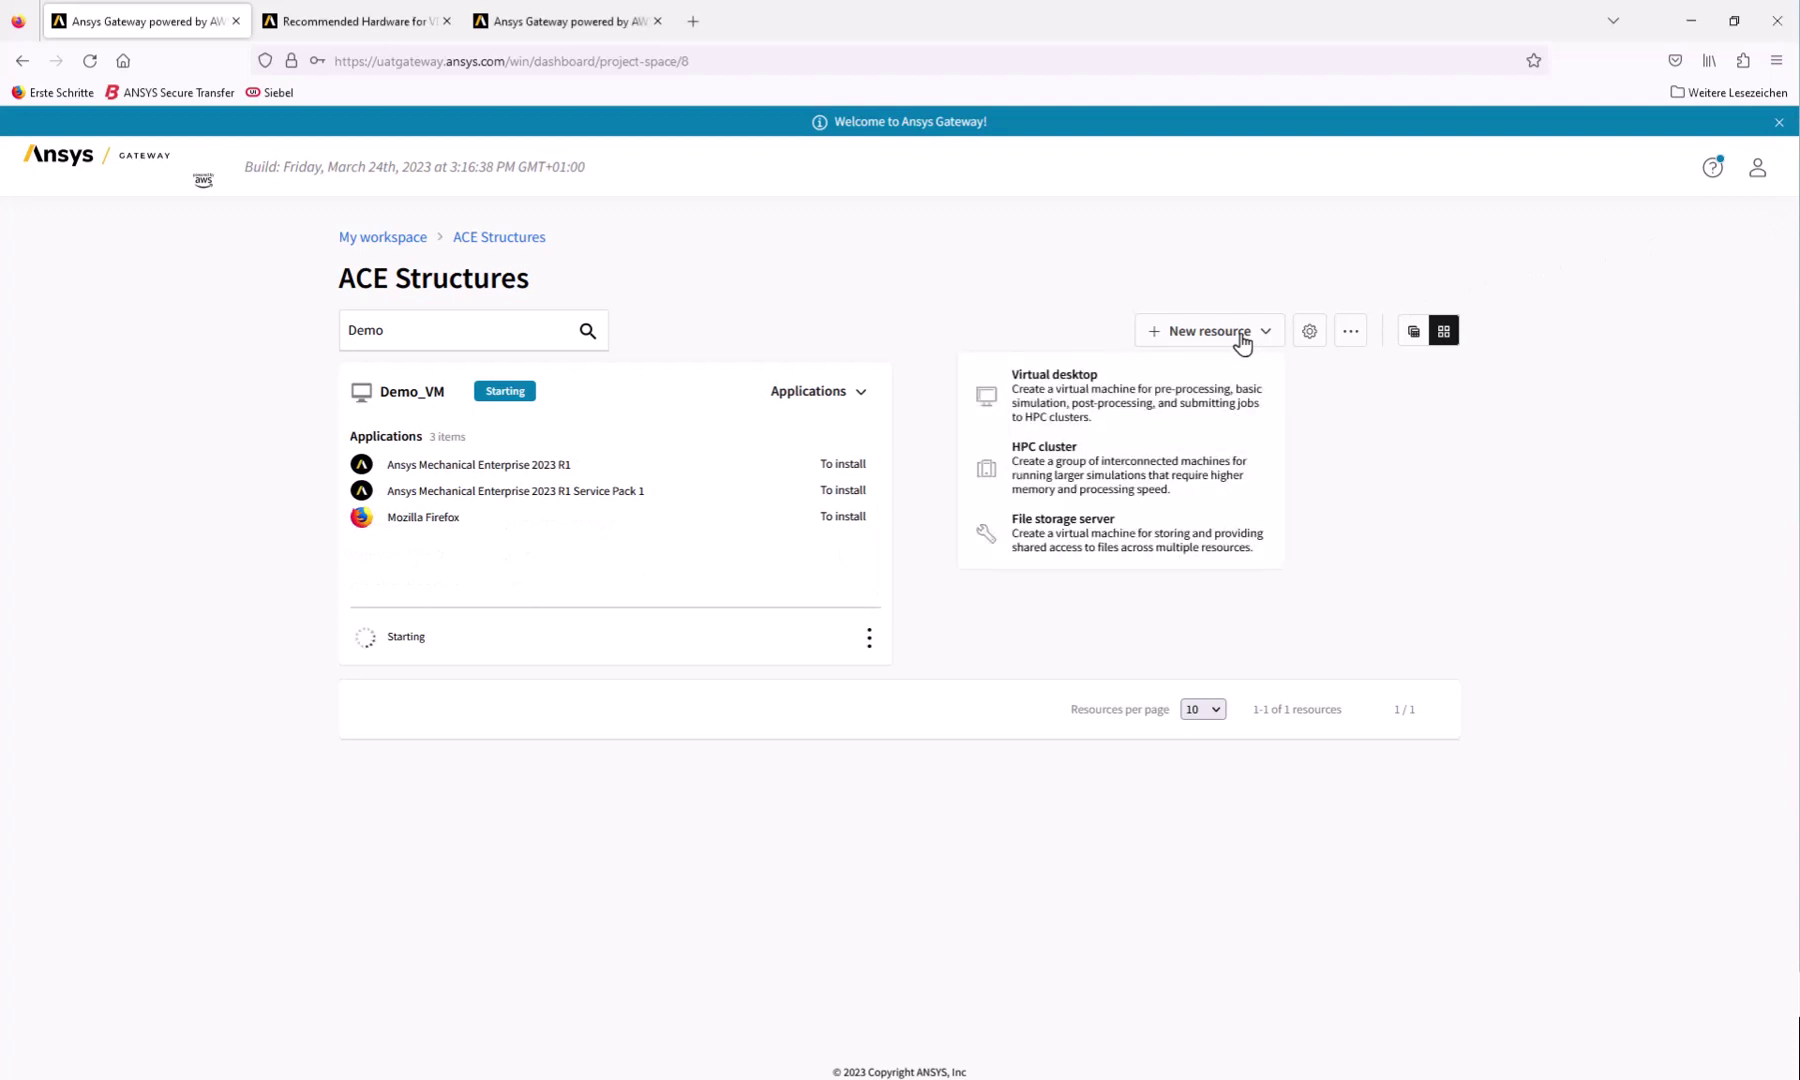
pyautogui.click(1070, 476)
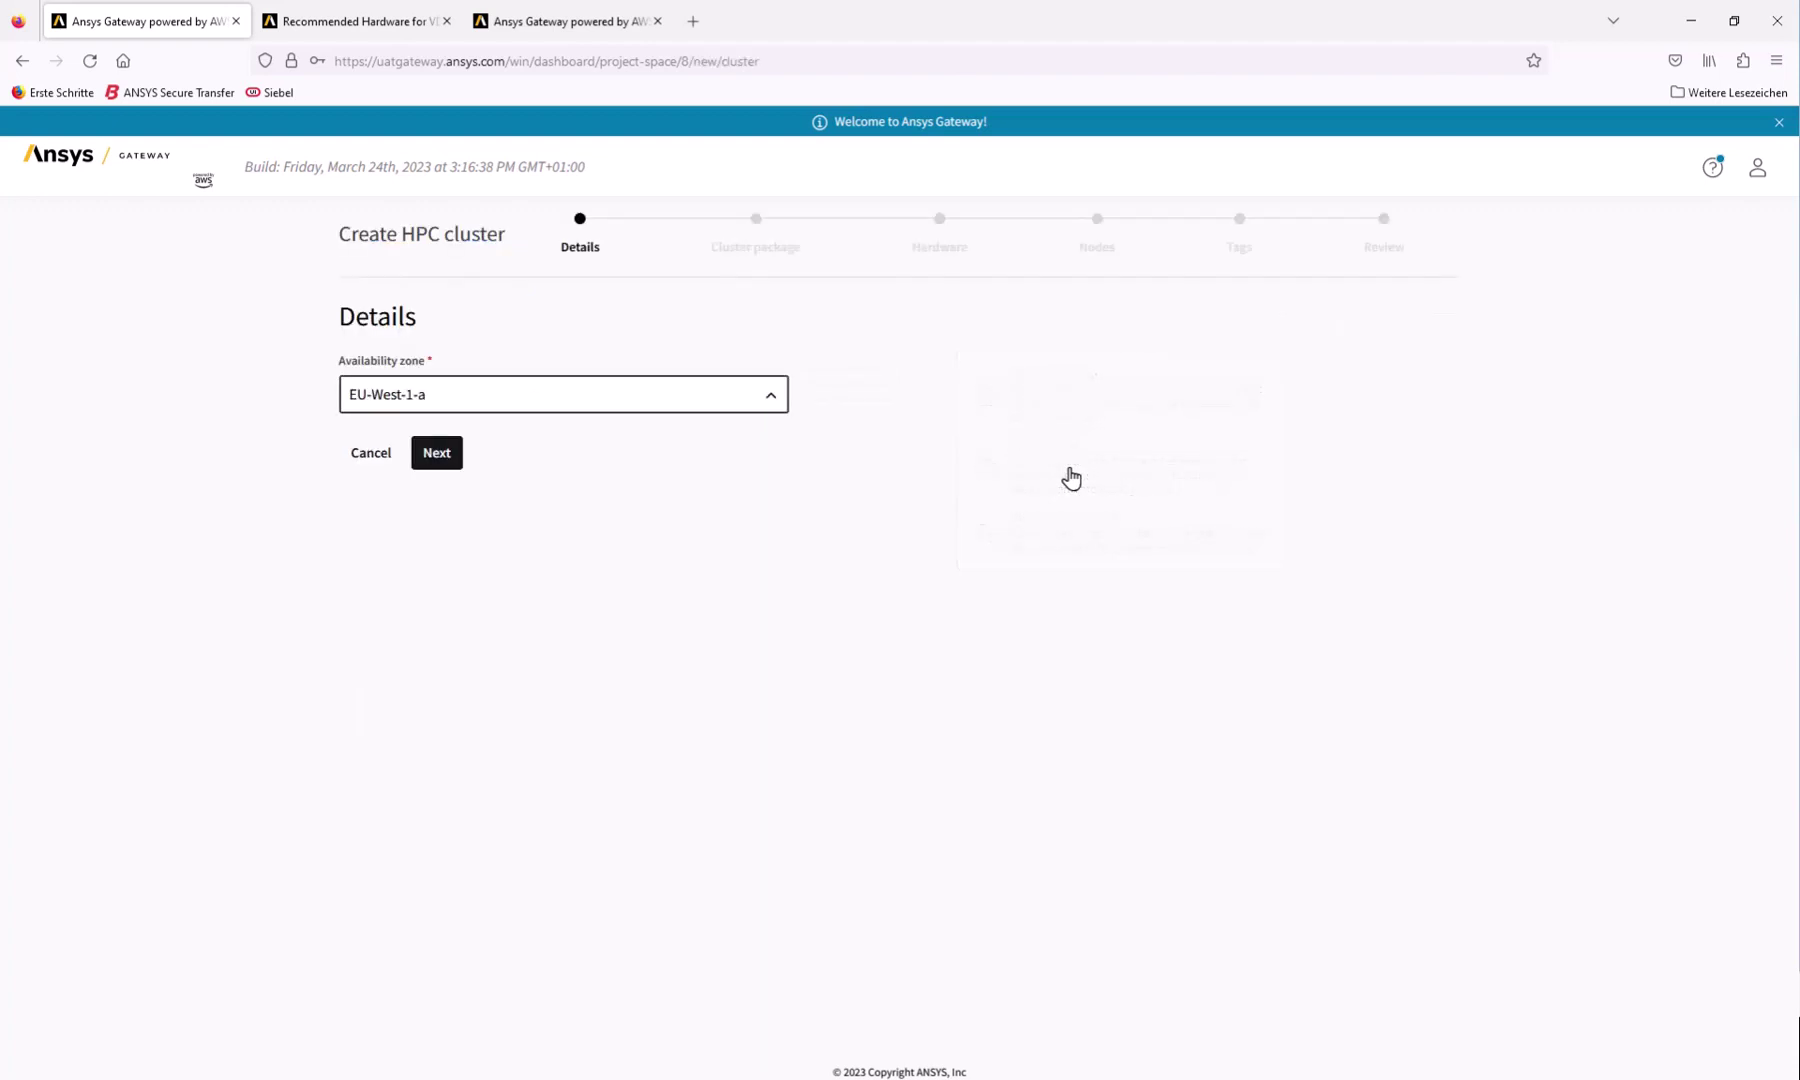
# Step: Set the availability zone to EU-West-1-b, then filter the cluster packages by 'RSM'
pyautogui.click(404, 400)
pyautogui.click(381, 466)
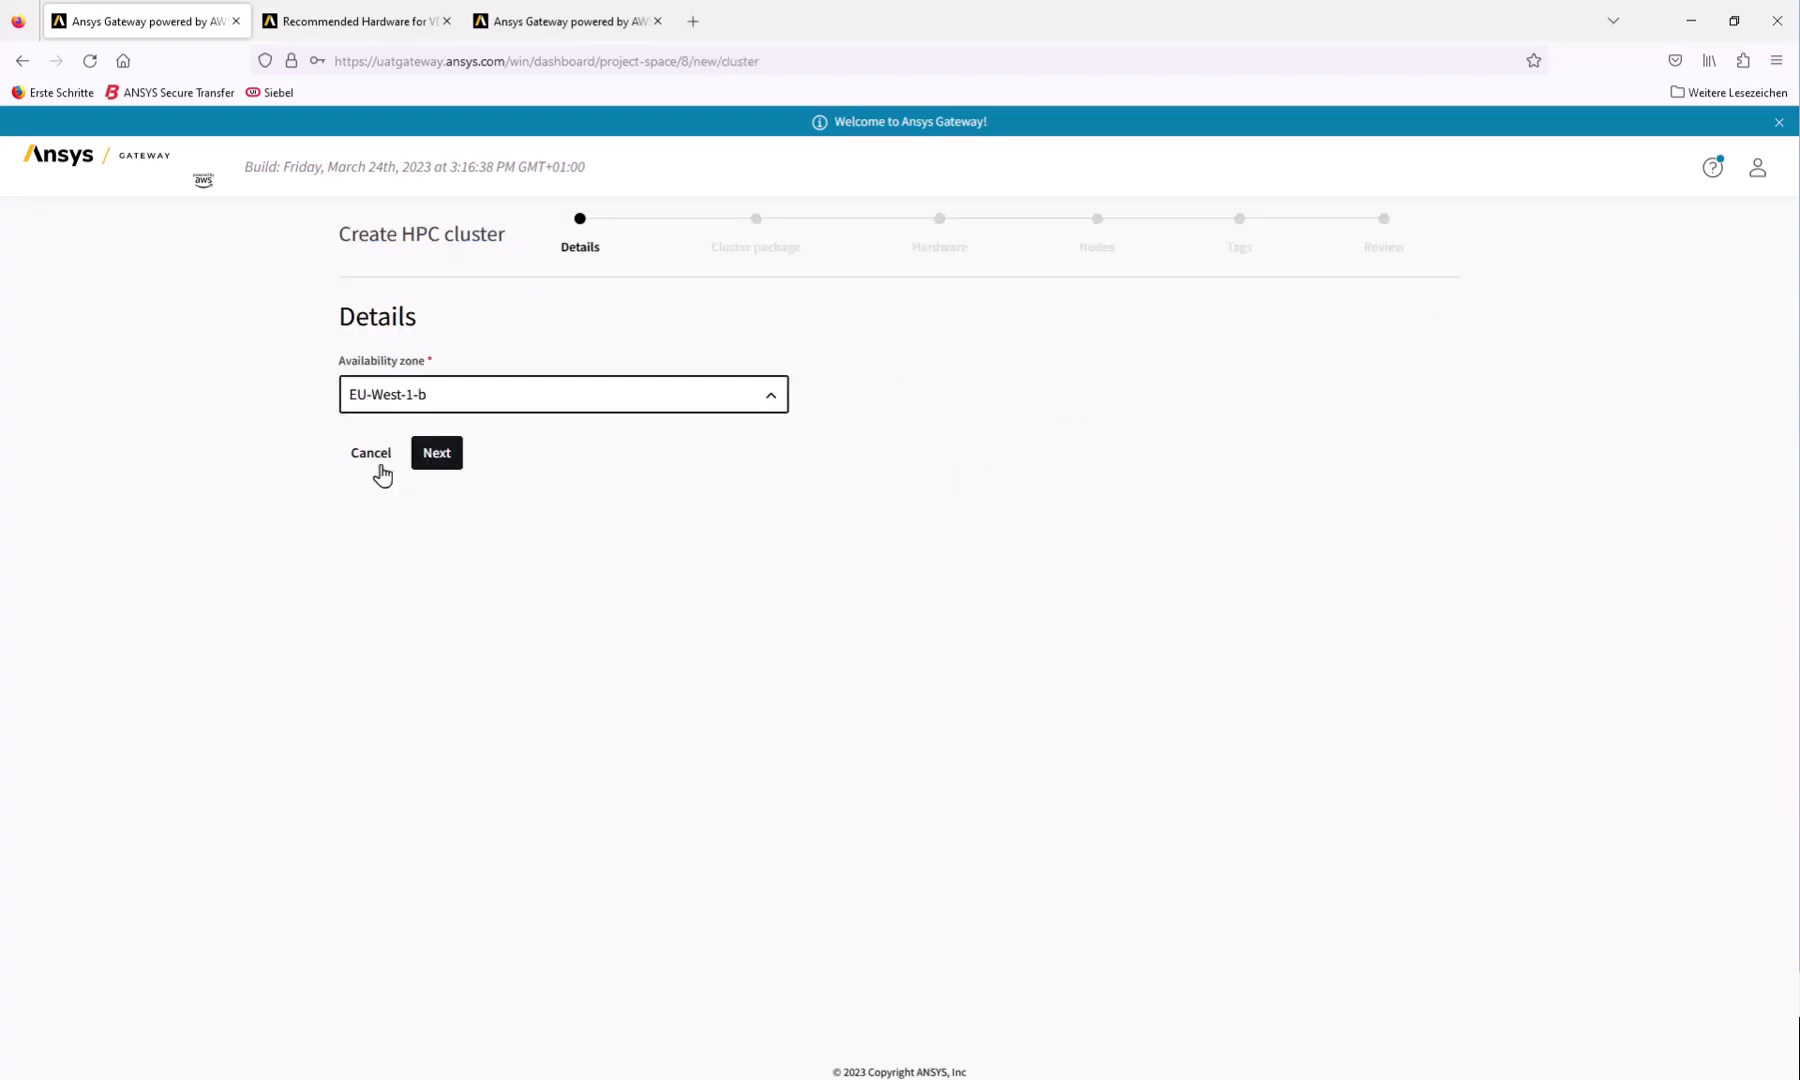
pyautogui.click(437, 453)
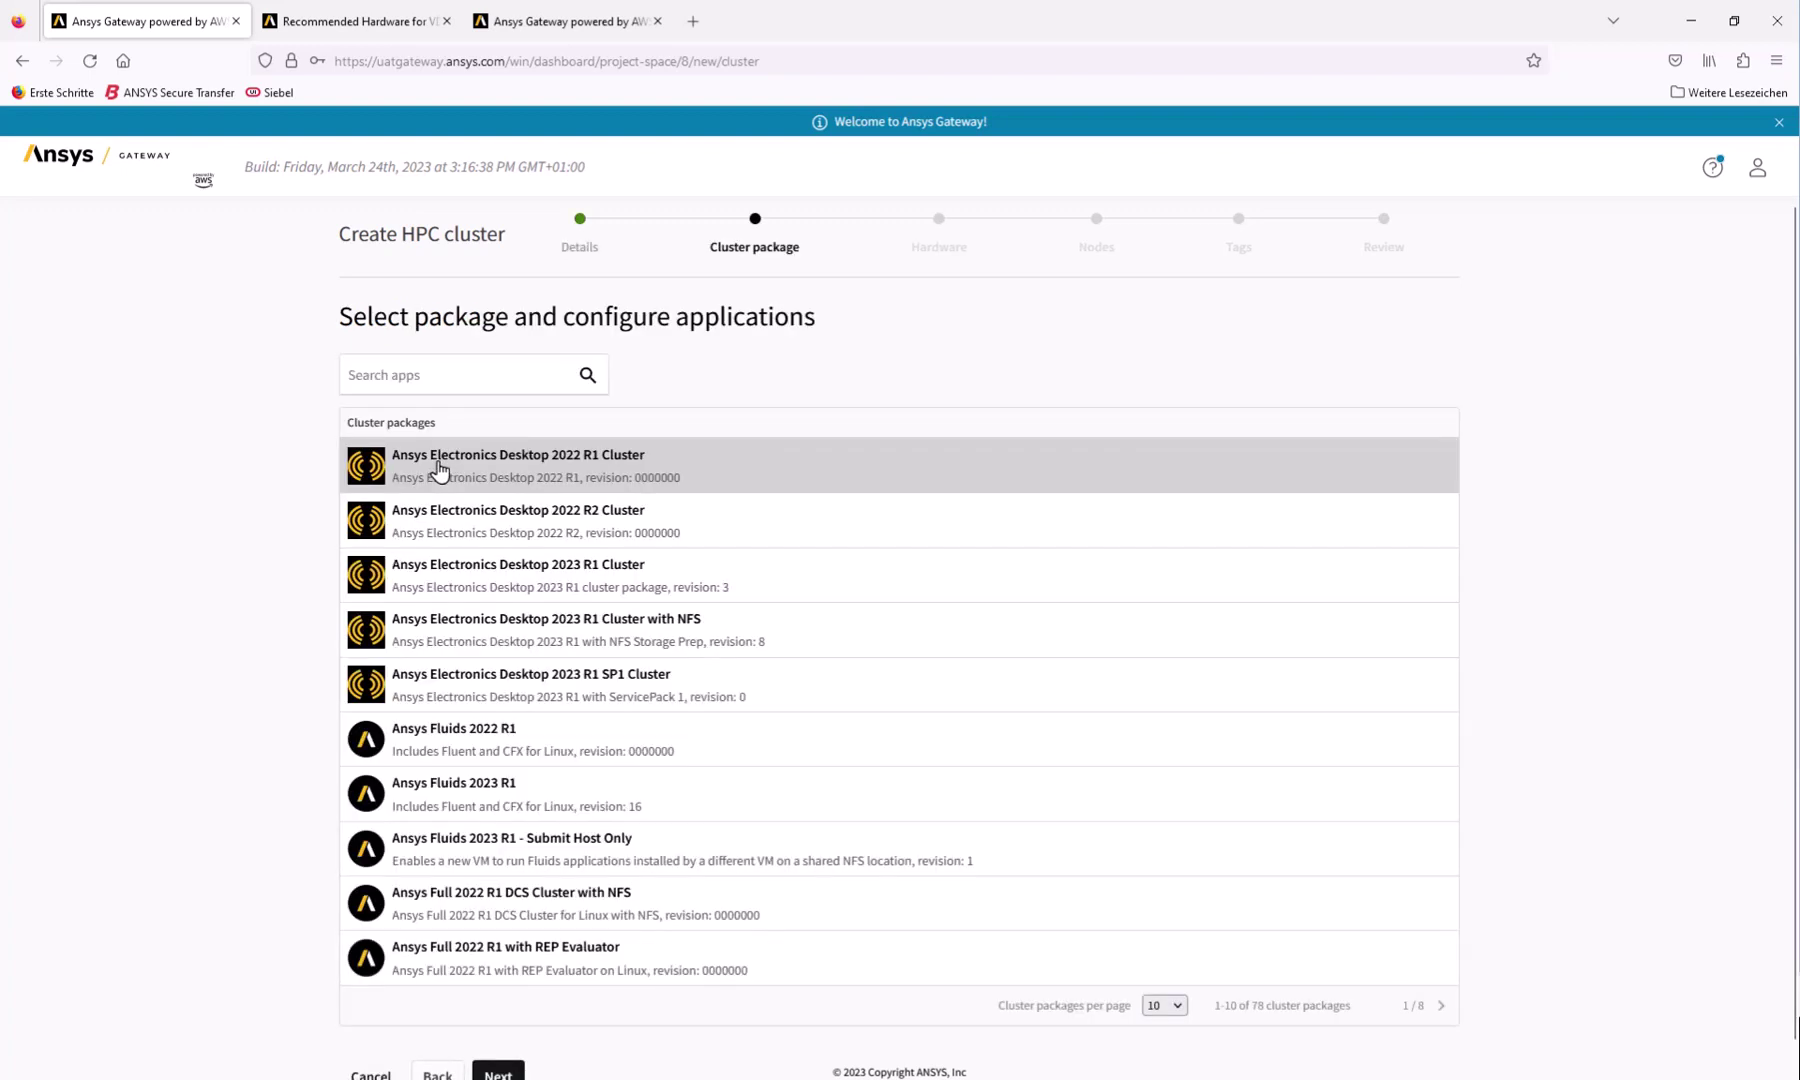
pyautogui.click(424, 376)
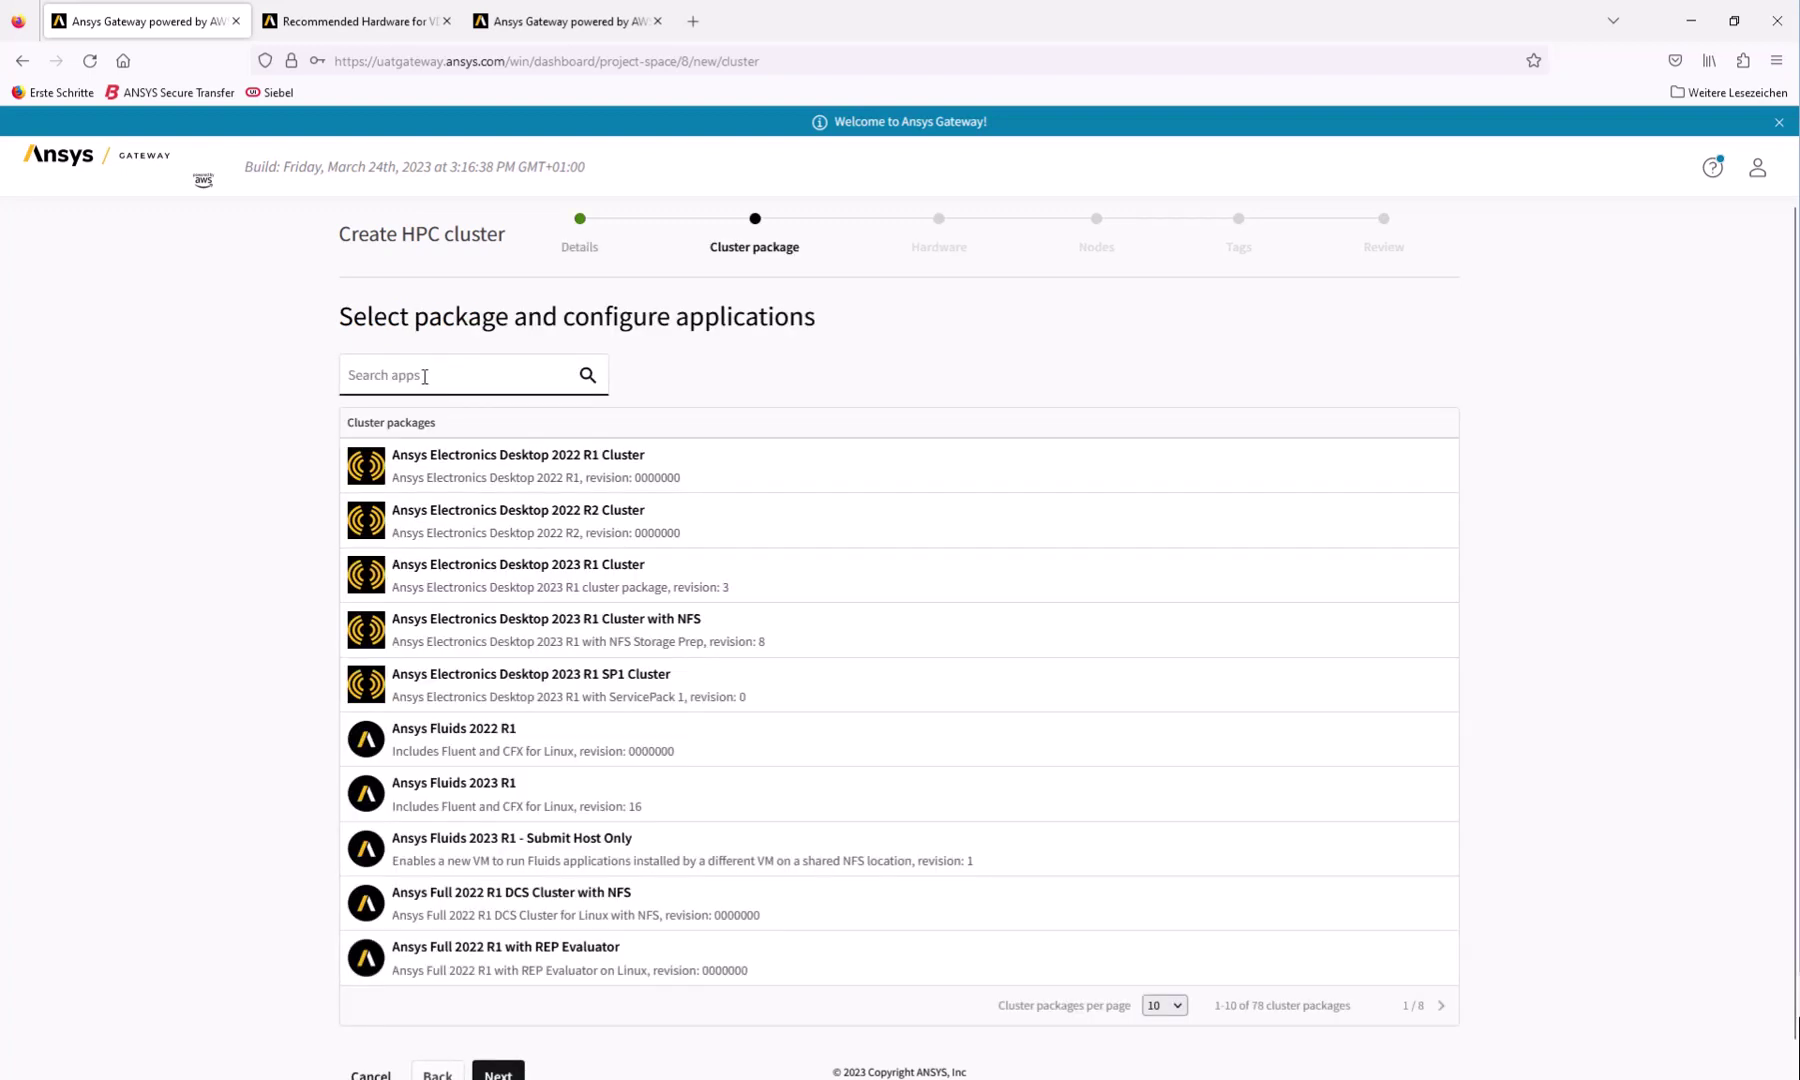
pyautogui.write('RSM')
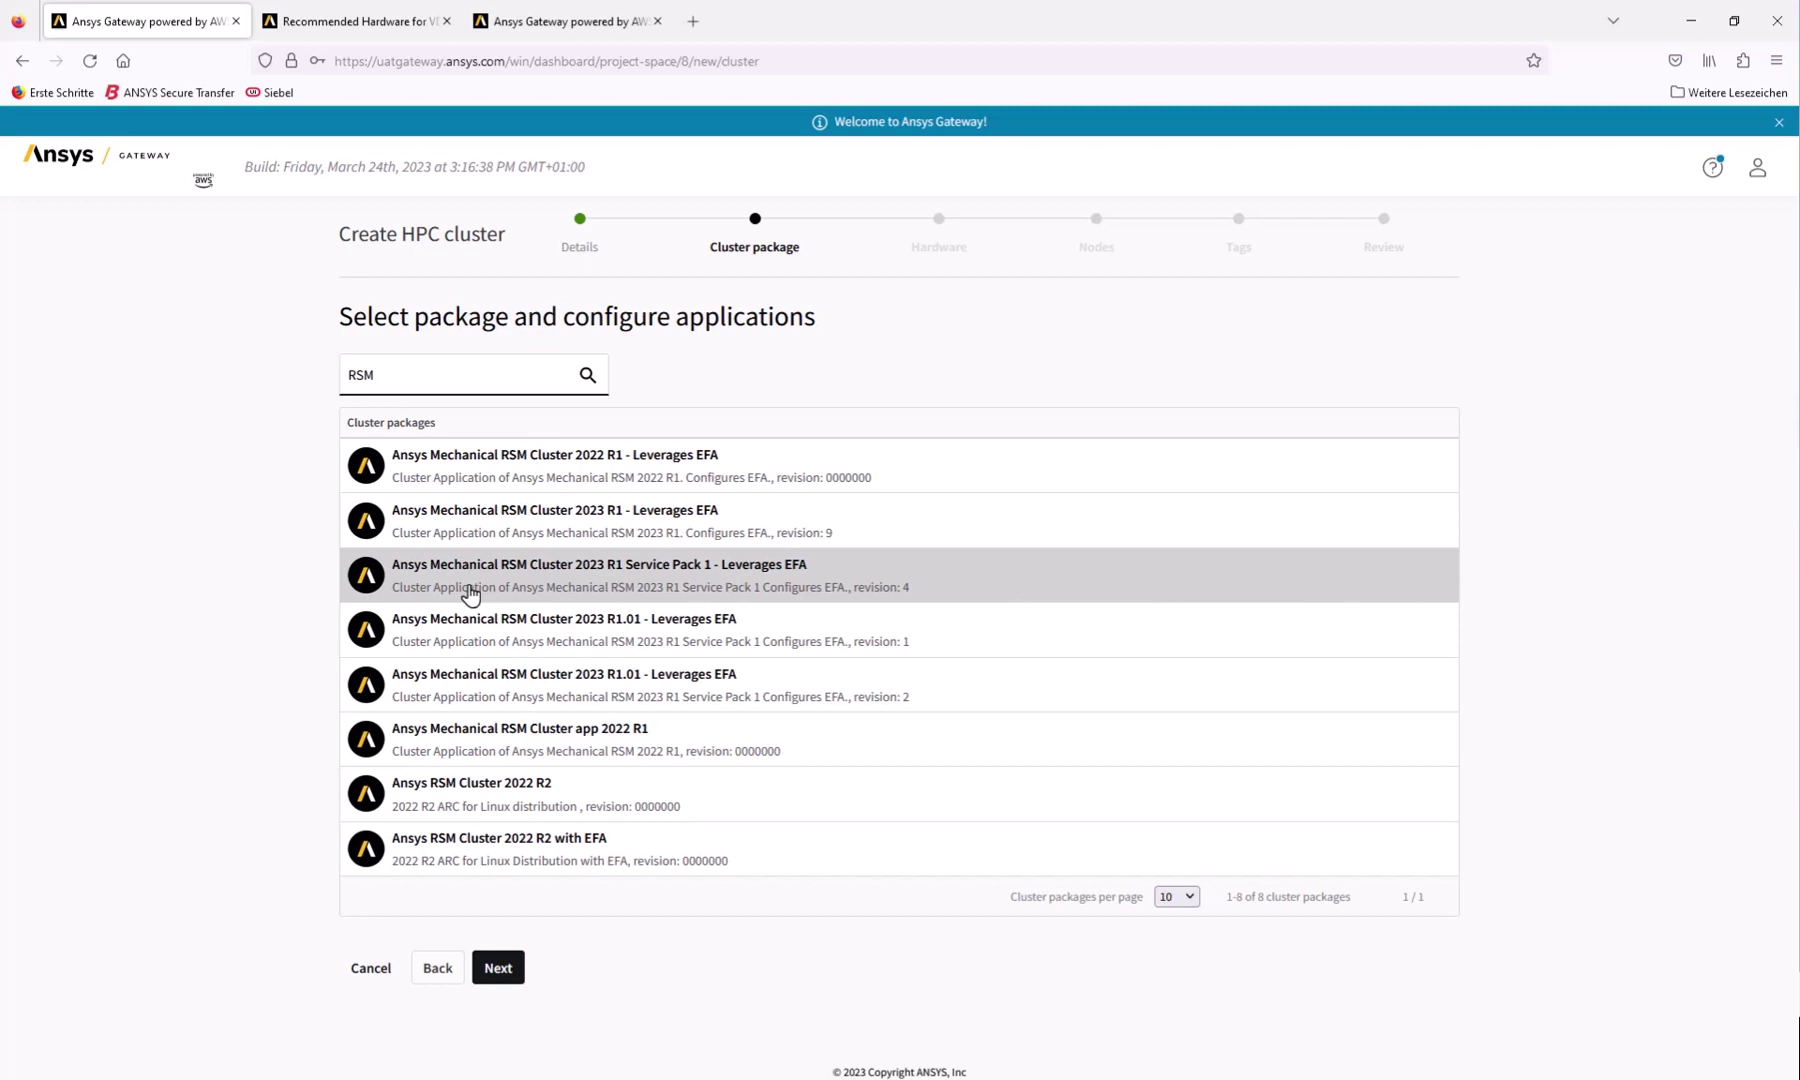
# Step: Select Mechanical RSM Cluster 2023 R1 SP1 and review its Cluster Prep and Ansys Structures dependencies
pyautogui.click(470, 588)
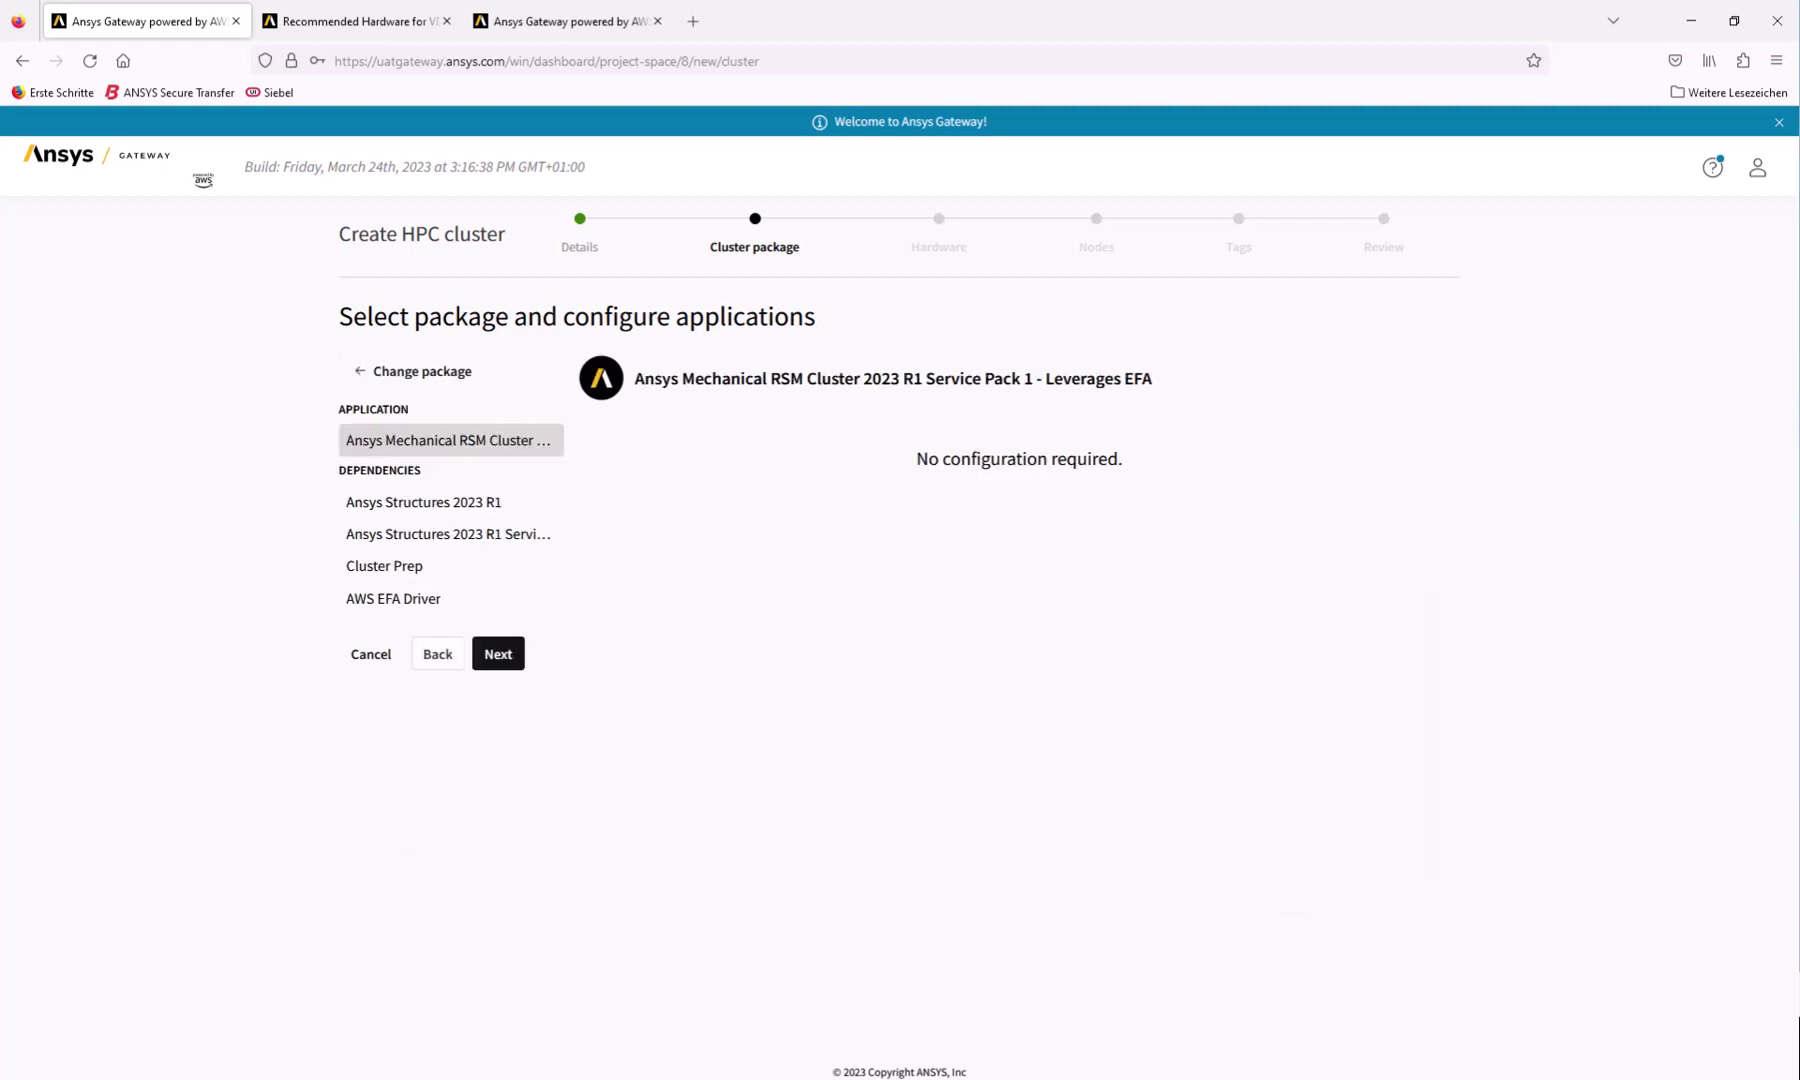
pyautogui.click(393, 568)
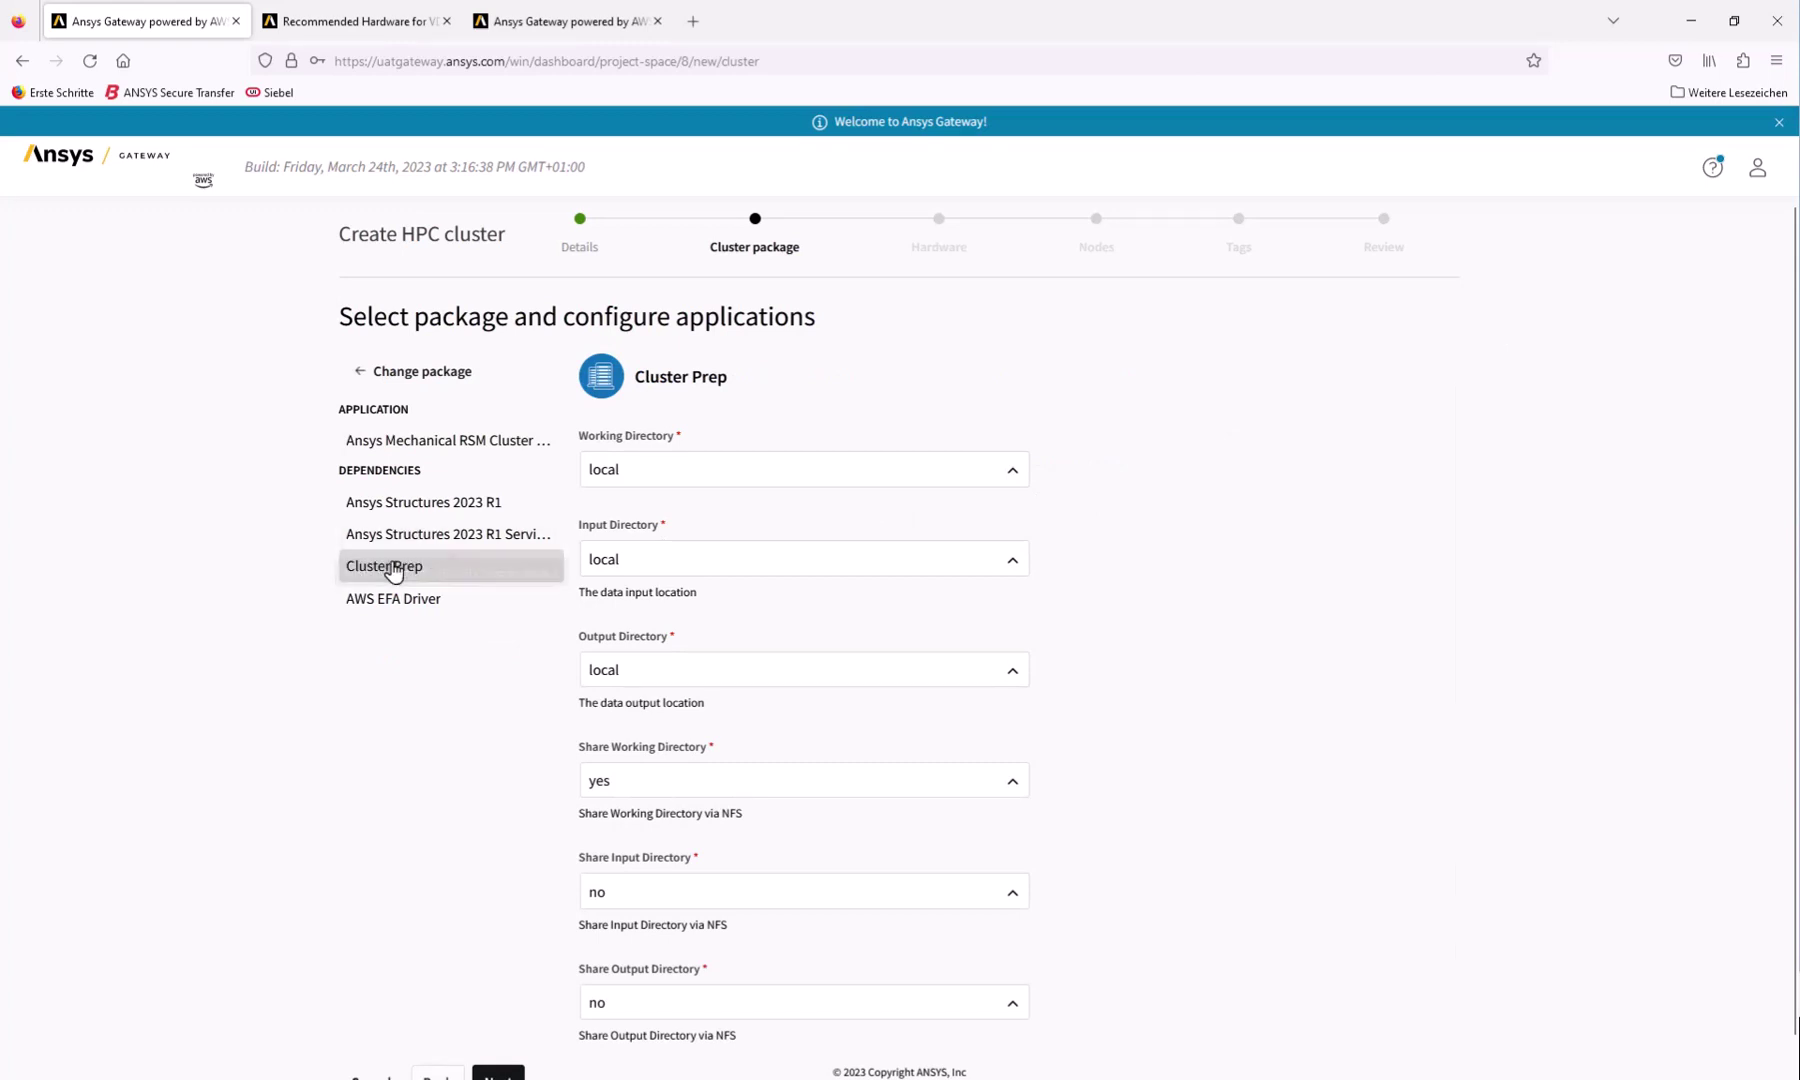
pyautogui.click(390, 540)
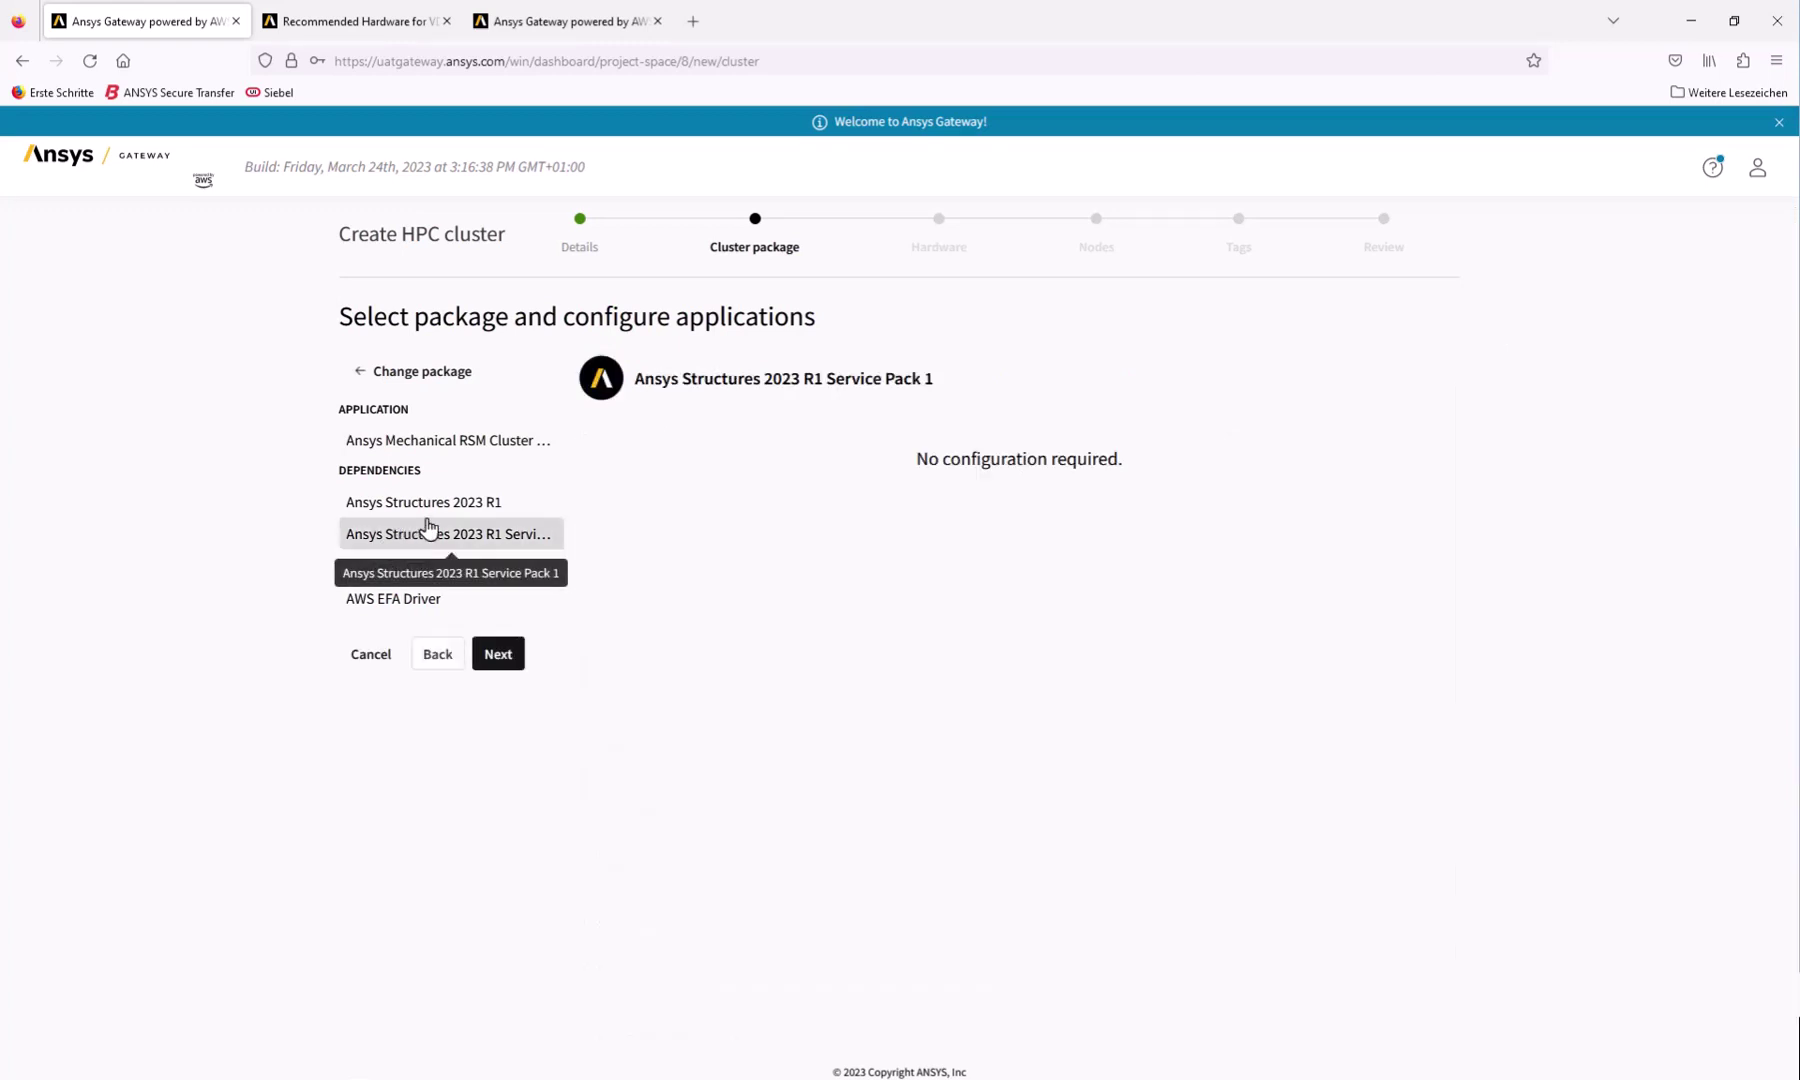
pyautogui.click(393, 510)
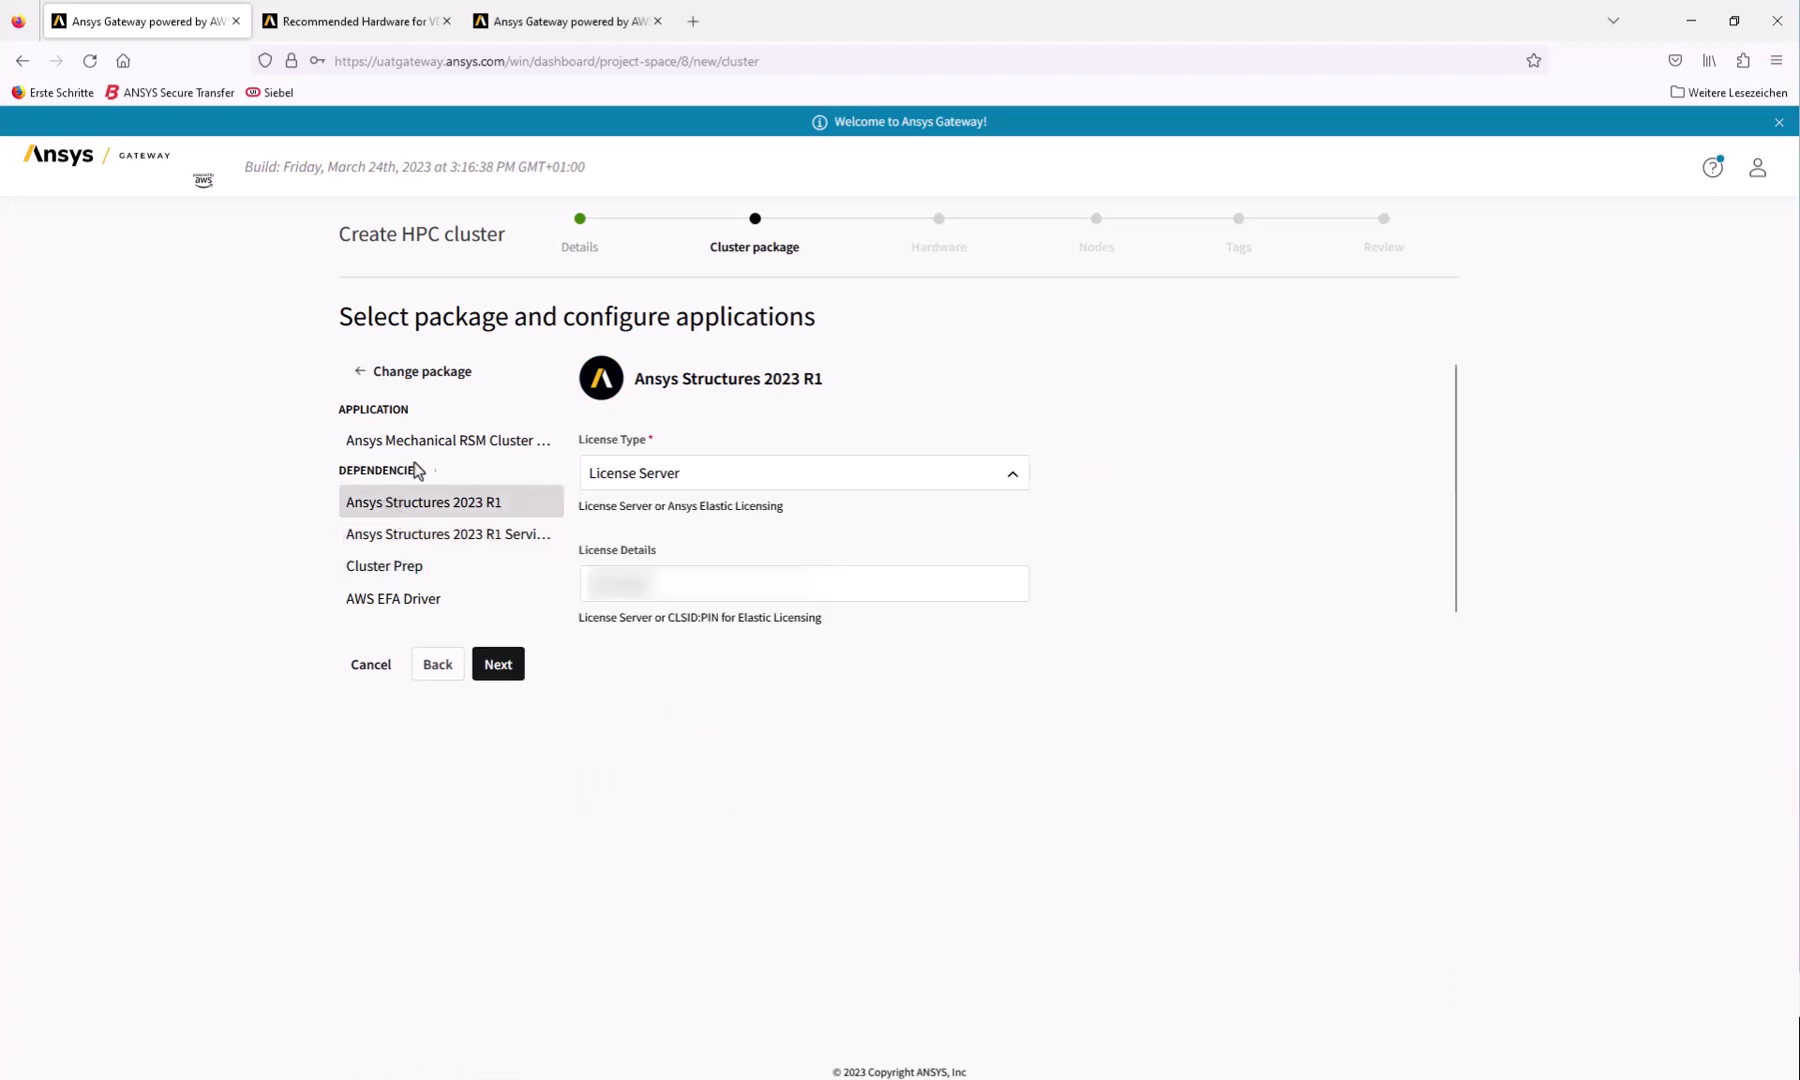
pyautogui.click(497, 668)
pyautogui.click(950, 347)
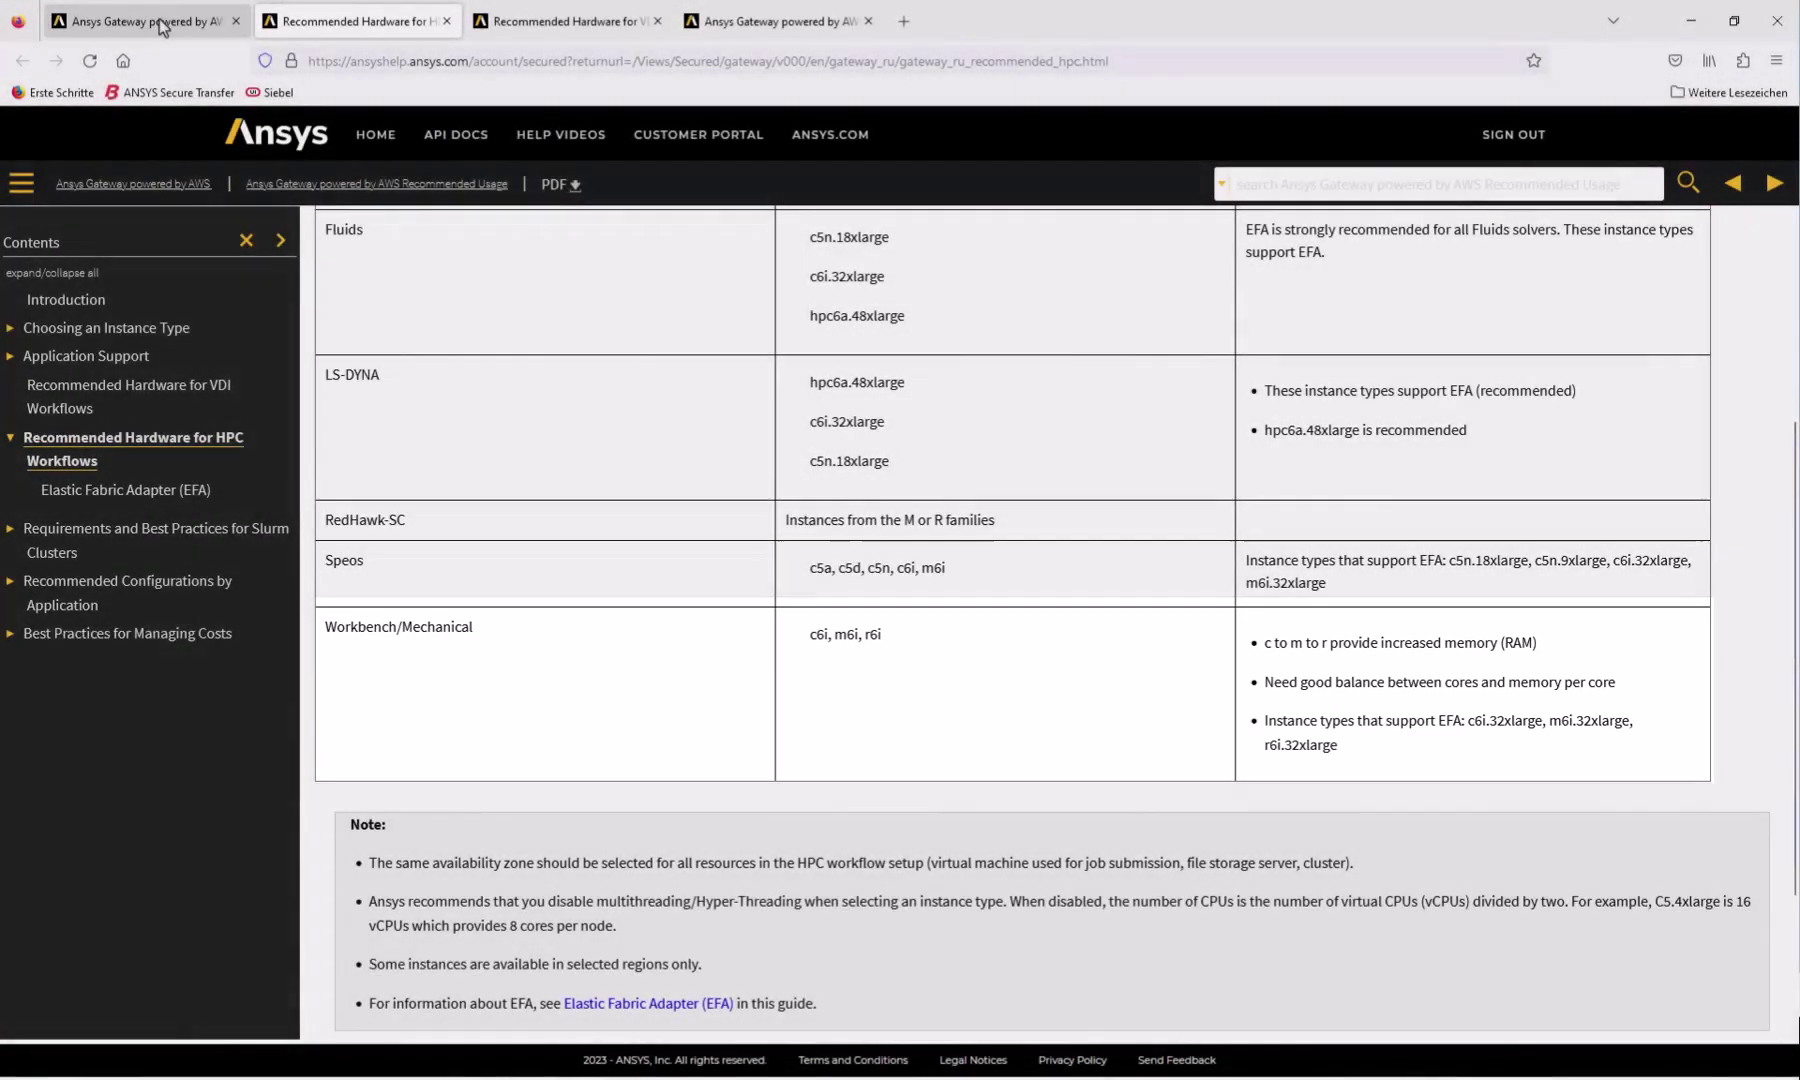
# Step: Choose the c6i.24xlarge instance type (48 cores, 192 GB) for the cluster hardware
pyautogui.click(150, 21)
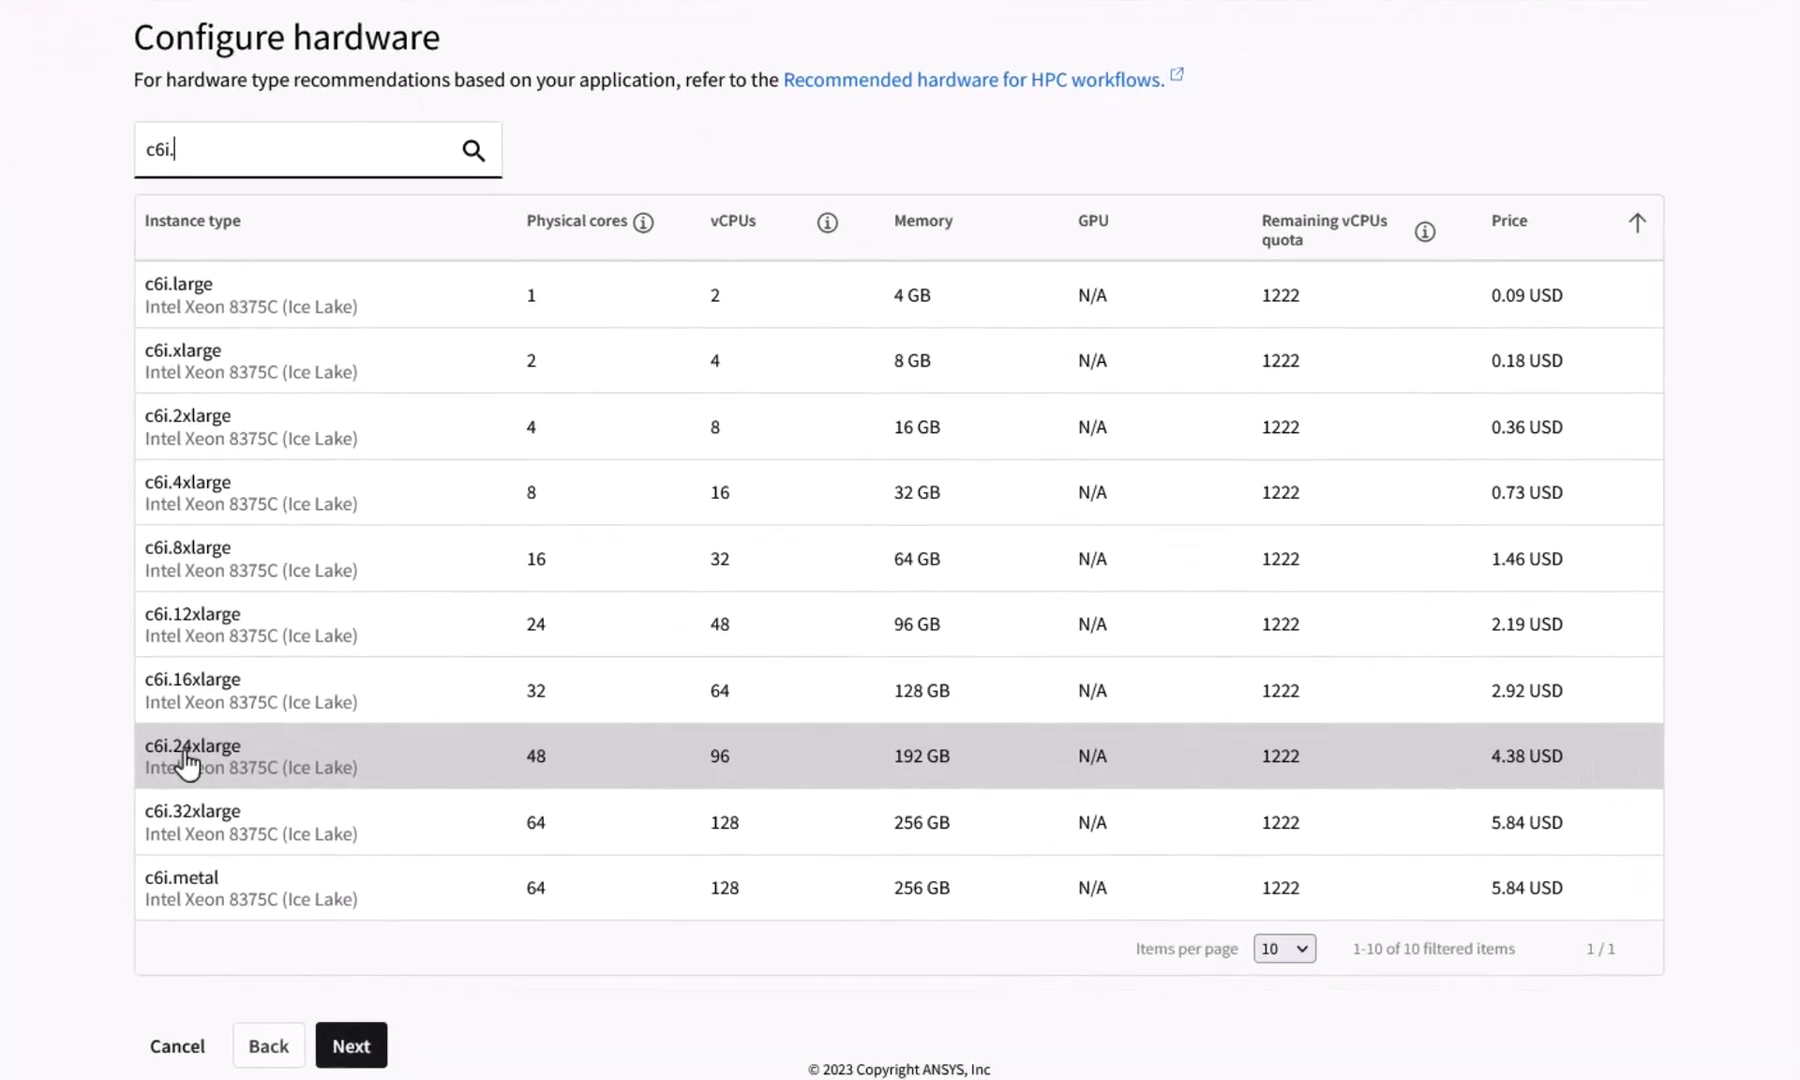
pyautogui.click(187, 762)
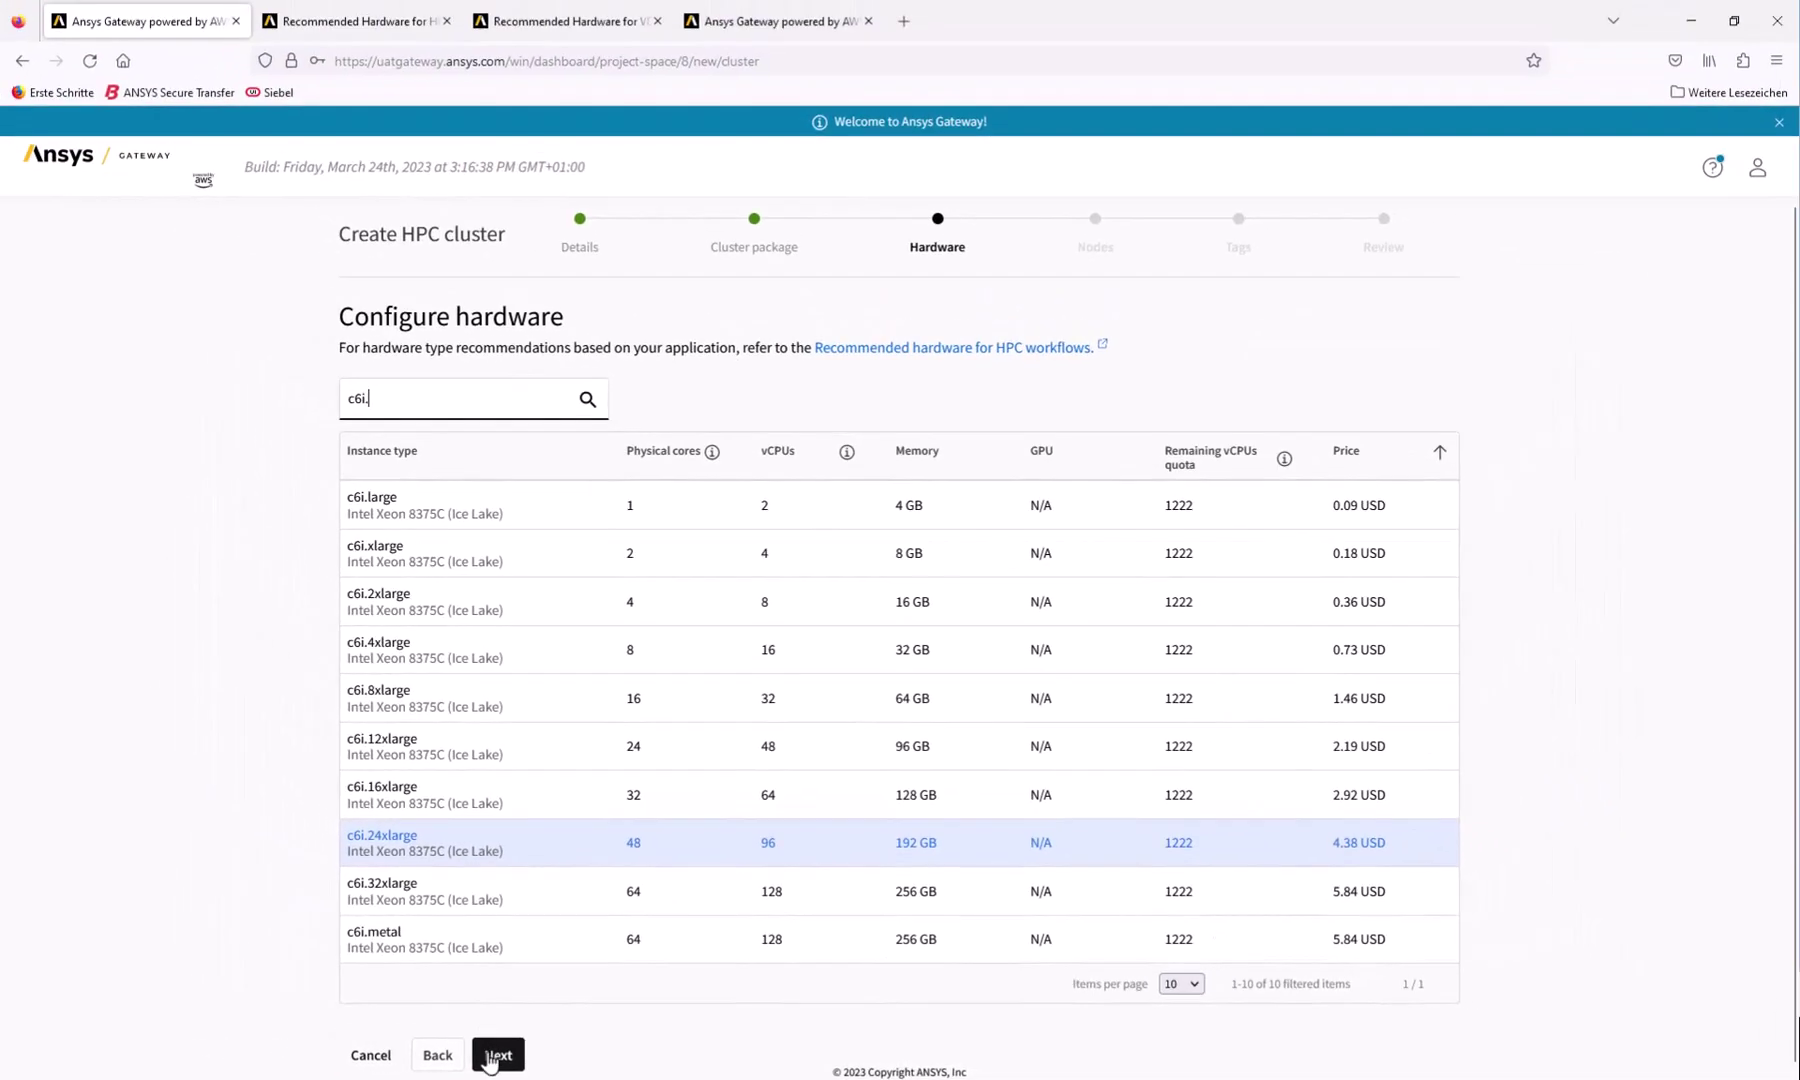
# Step: Create a 2-node HPC cluster named Demo_HPC with 128 GB disk per node
pyautogui.click(497, 1055)
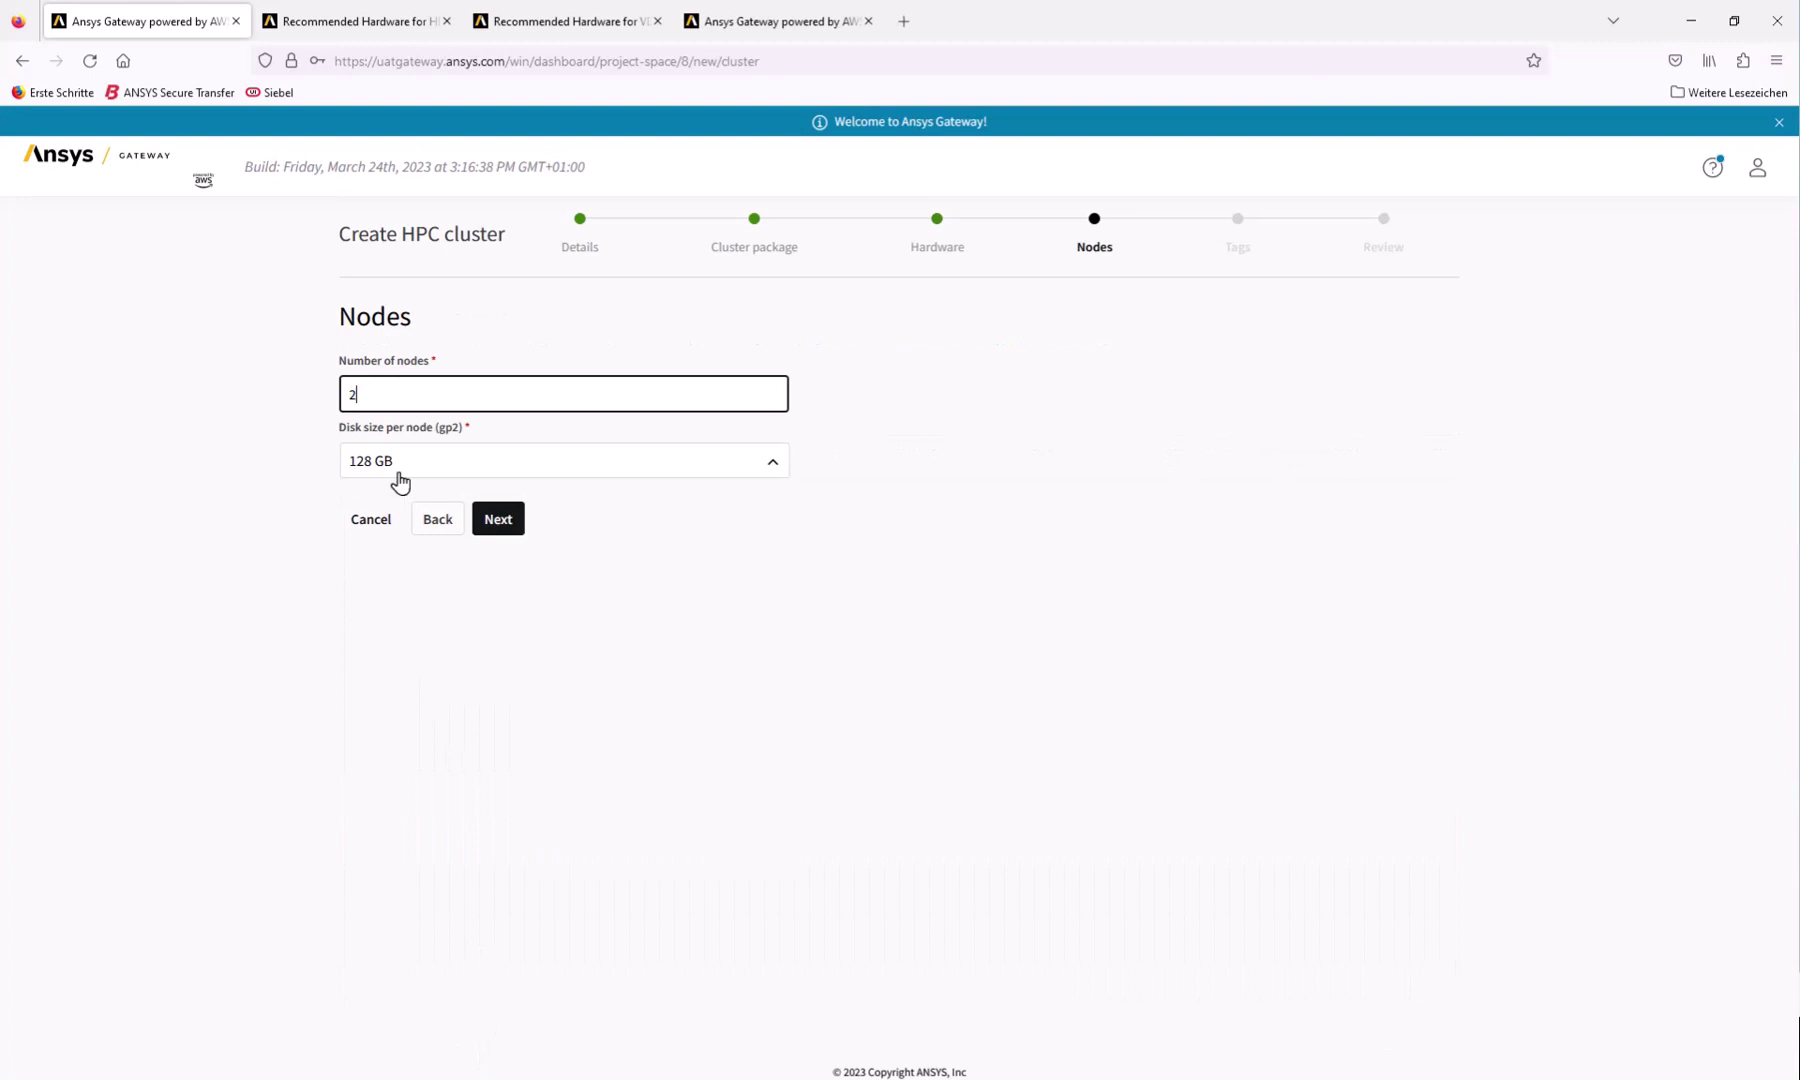
pyautogui.click(450, 472)
pyautogui.click(400, 500)
pyautogui.click(498, 518)
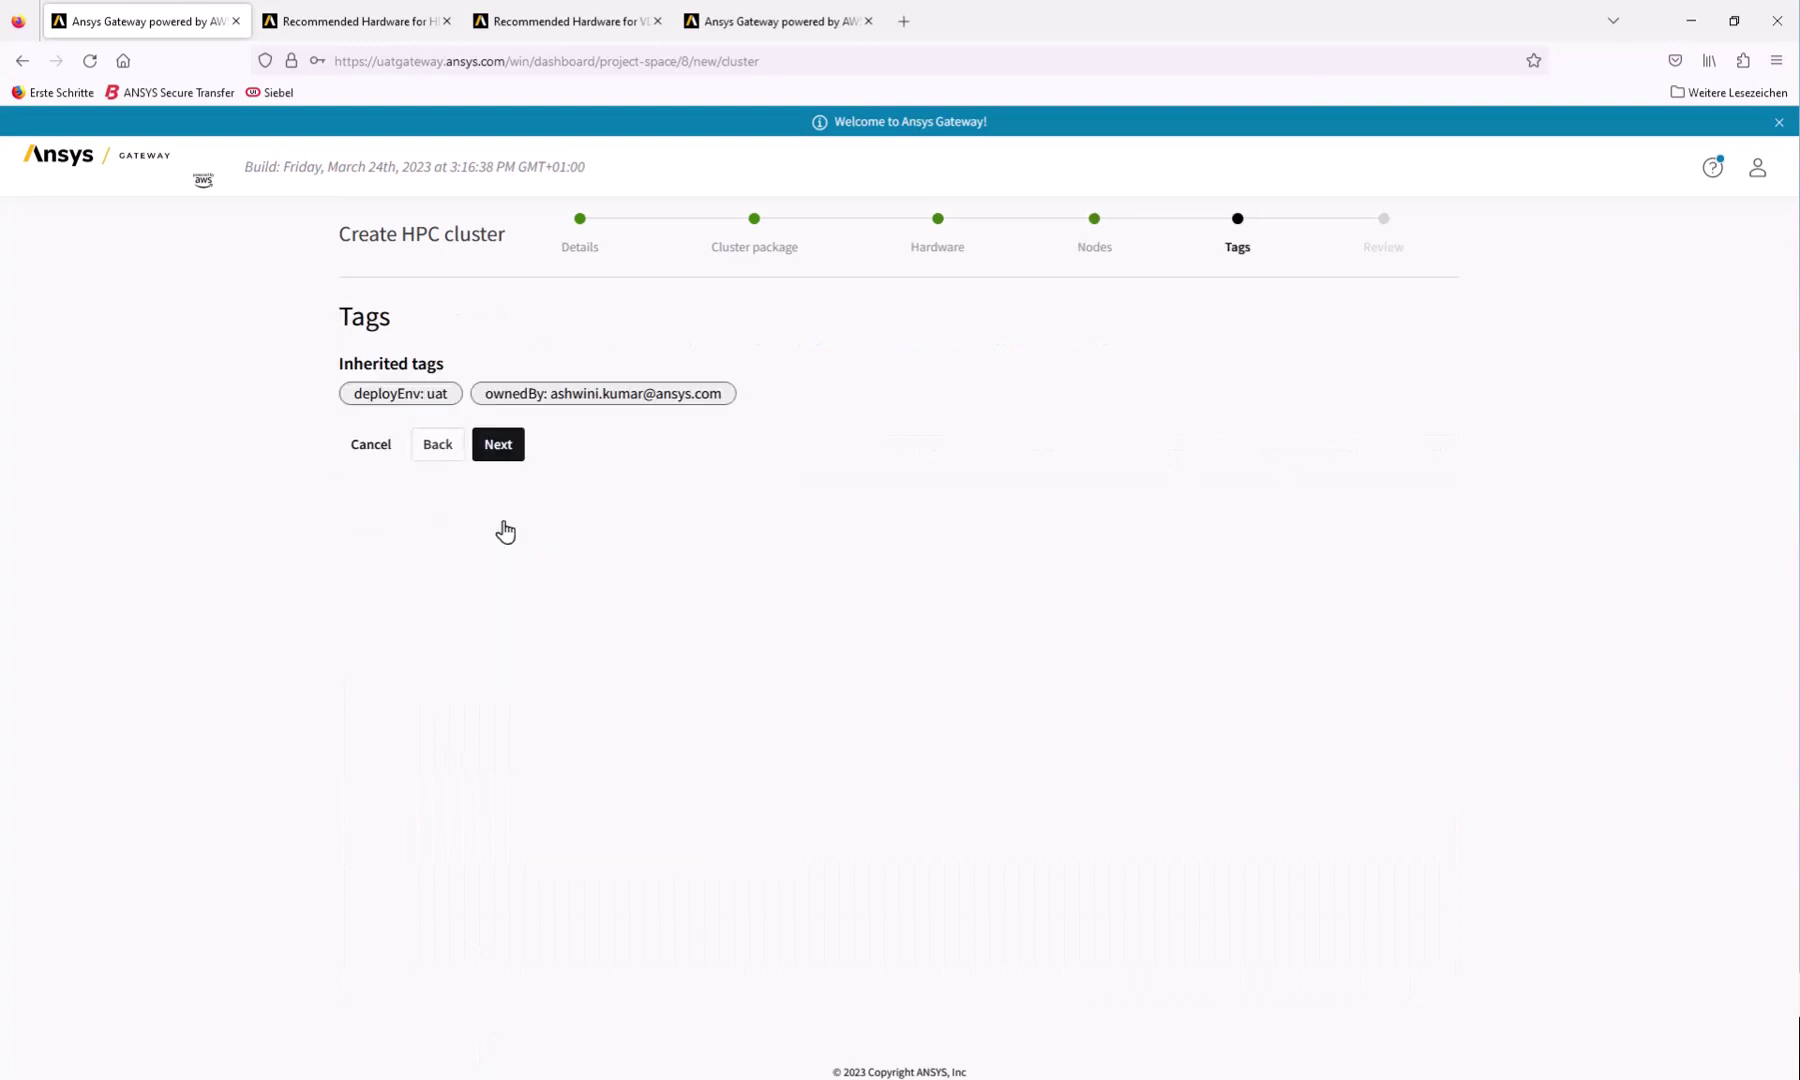
pyautogui.click(498, 444)
pyautogui.write('Demo_H')
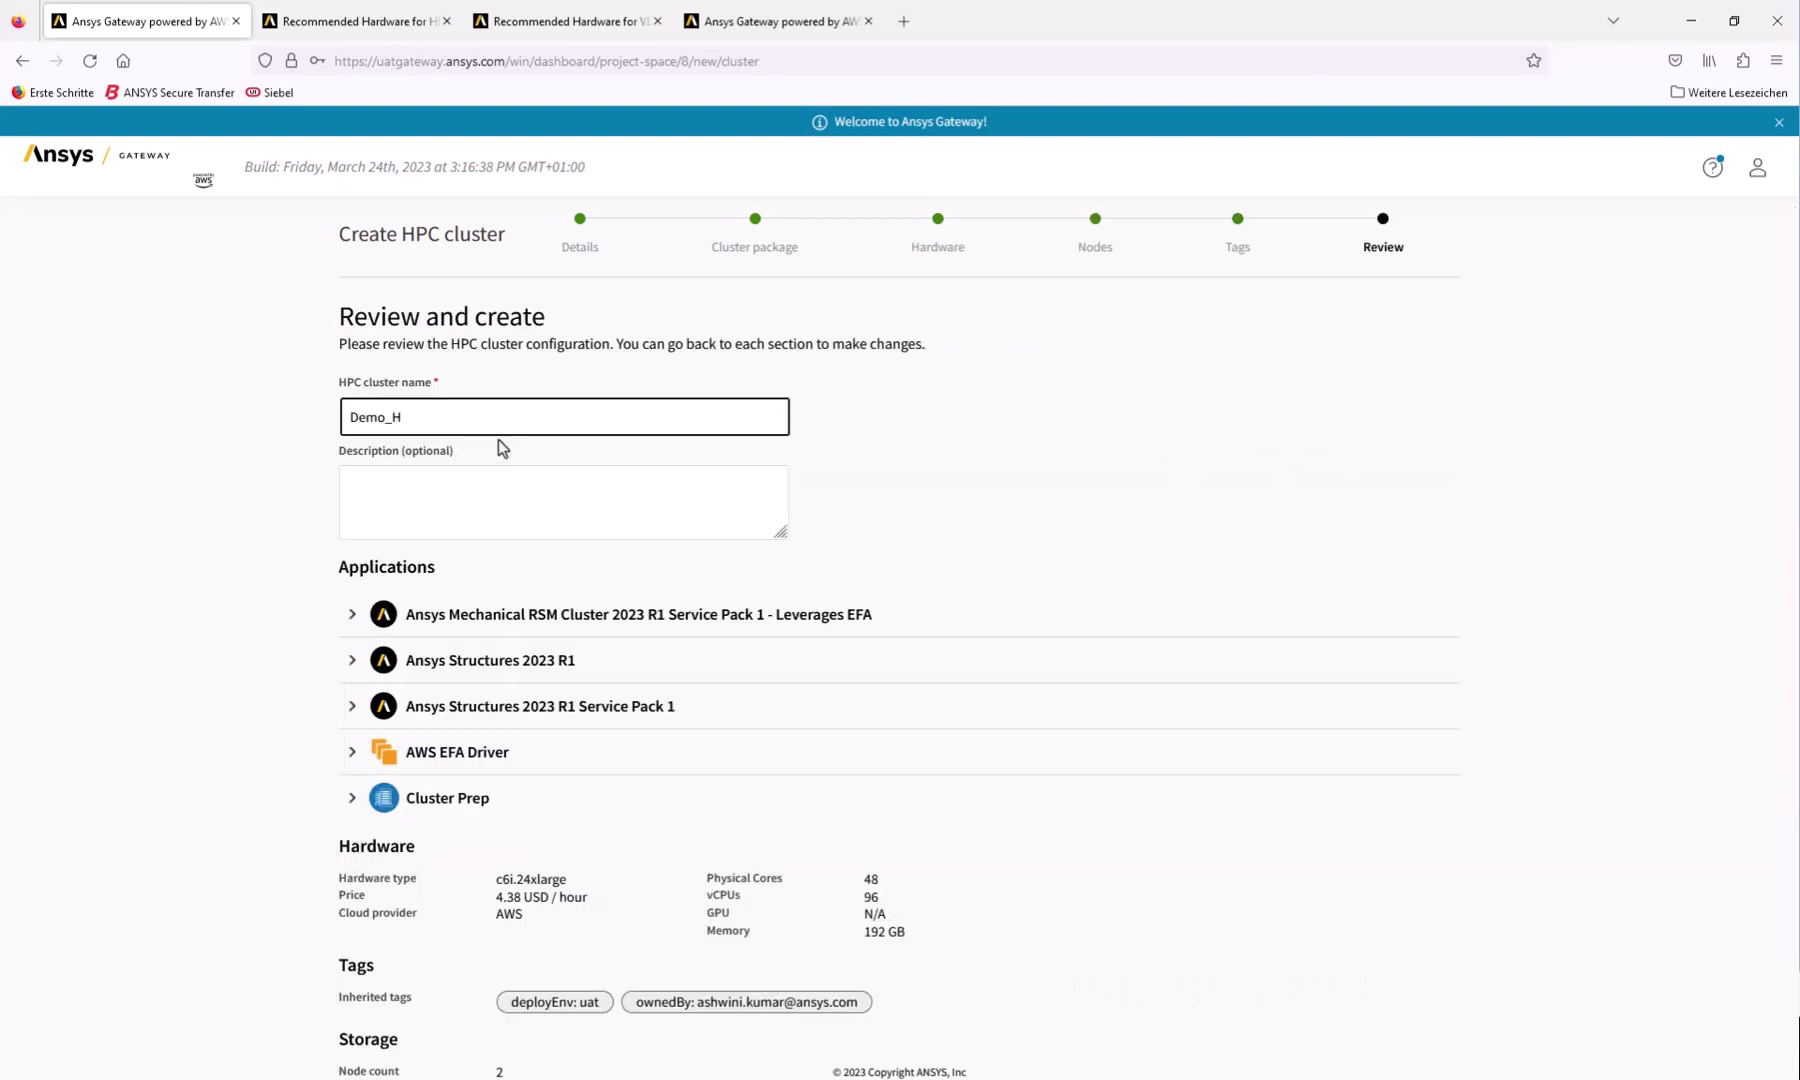
pyautogui.write('PC')
pyautogui.scroll(-2, 844, 619)
pyautogui.click(540, 1050)
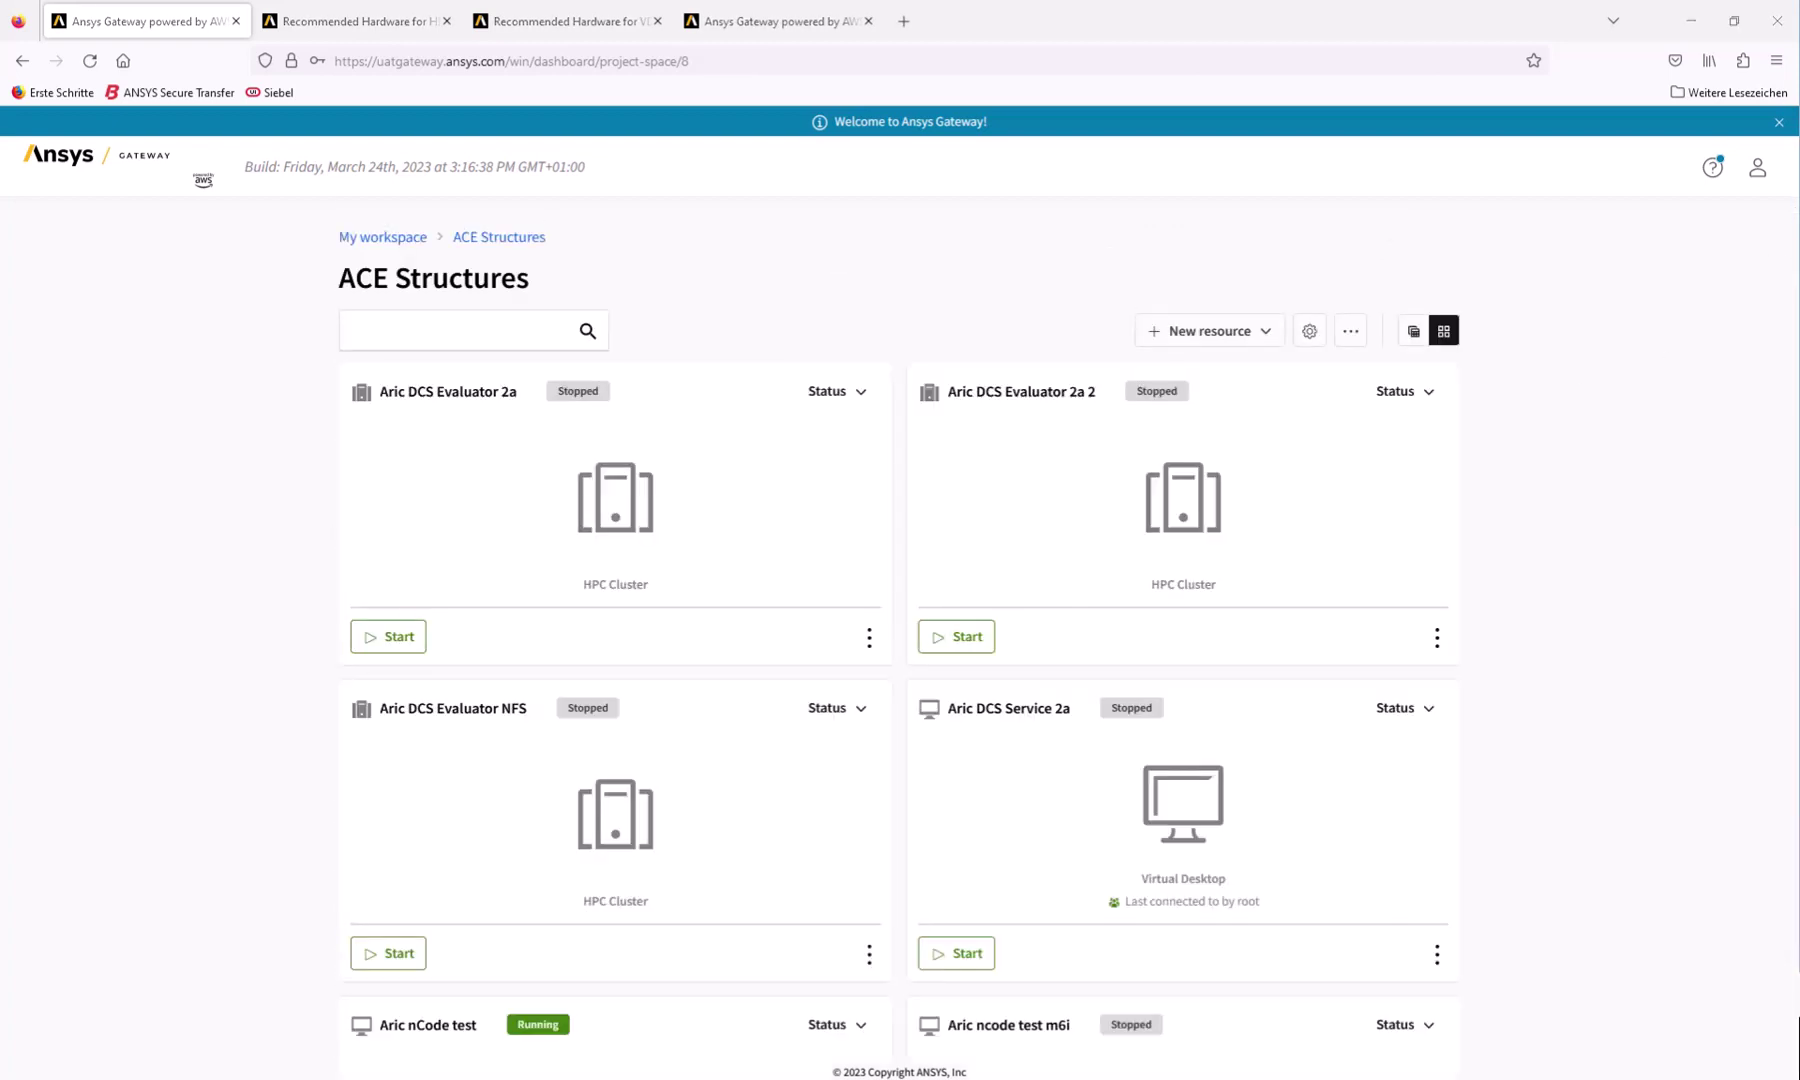
# Step: Filter resources by 'Demo' and connect to Demo_VM using the downloaded remote desktop file
pyautogui.click(462, 332)
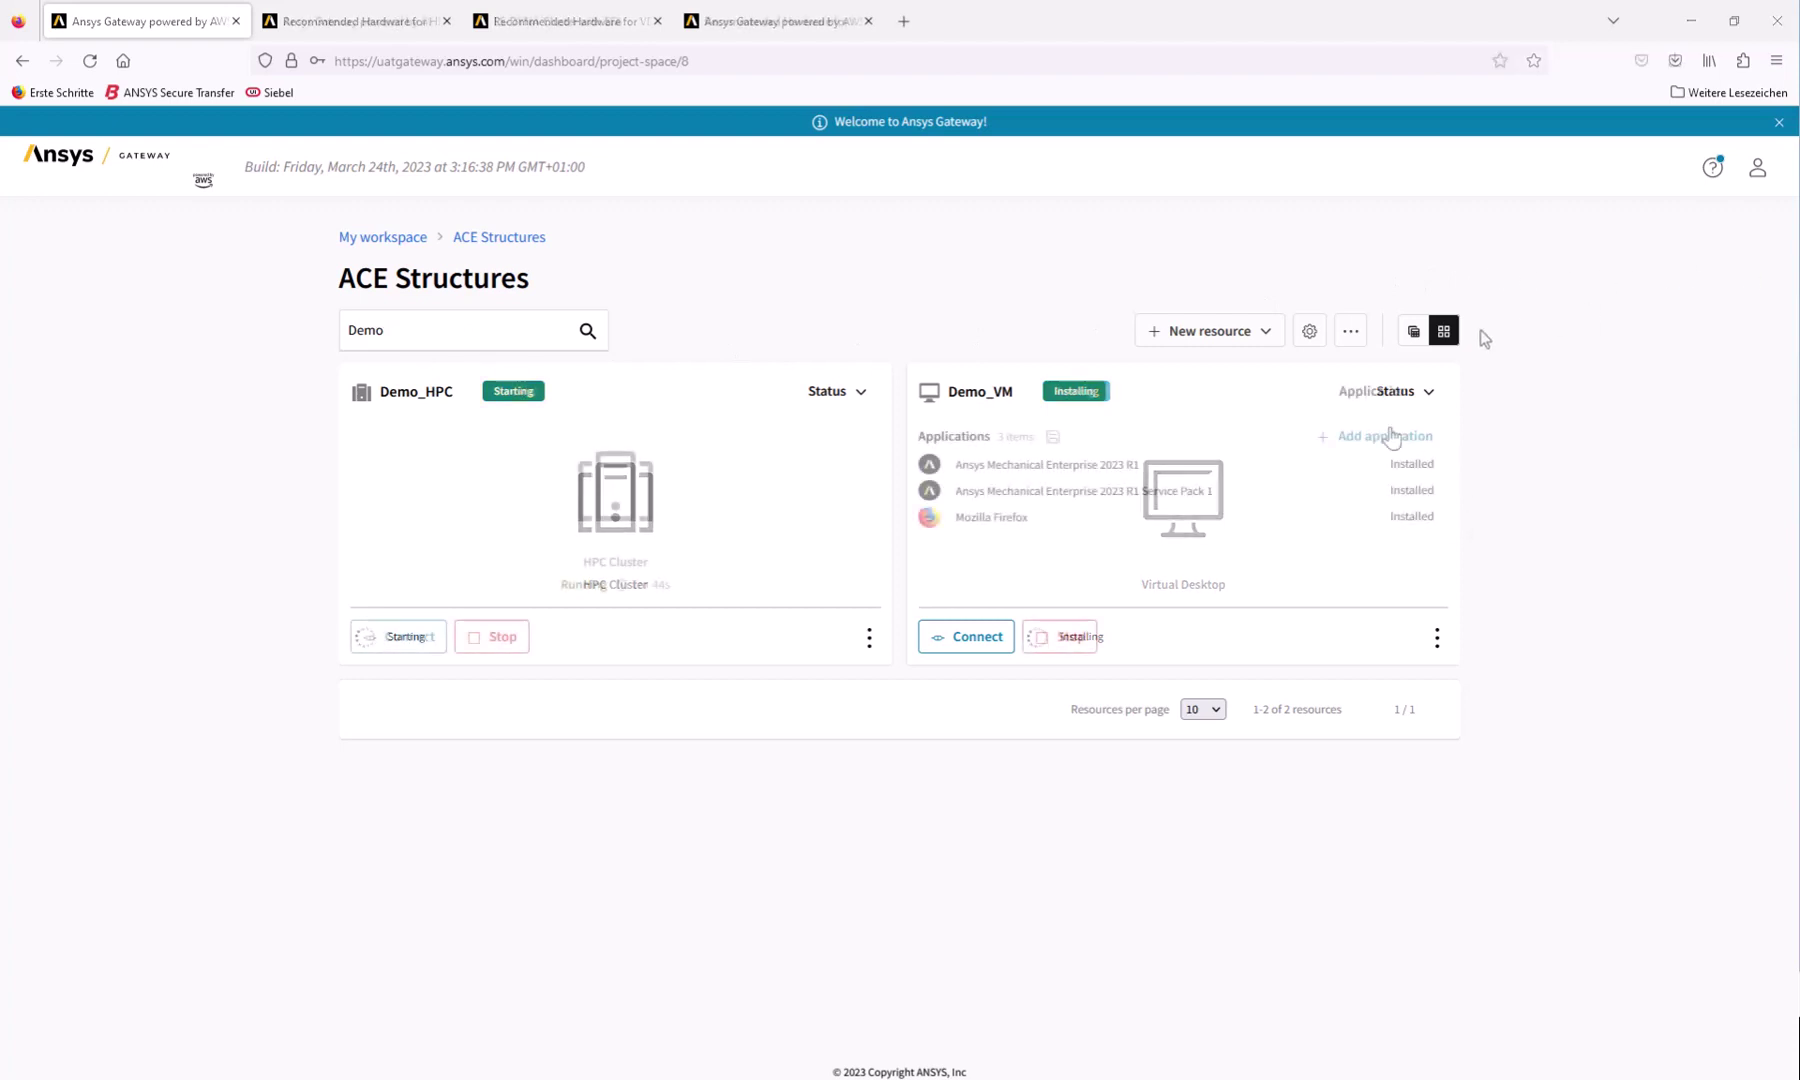
pyautogui.click(978, 641)
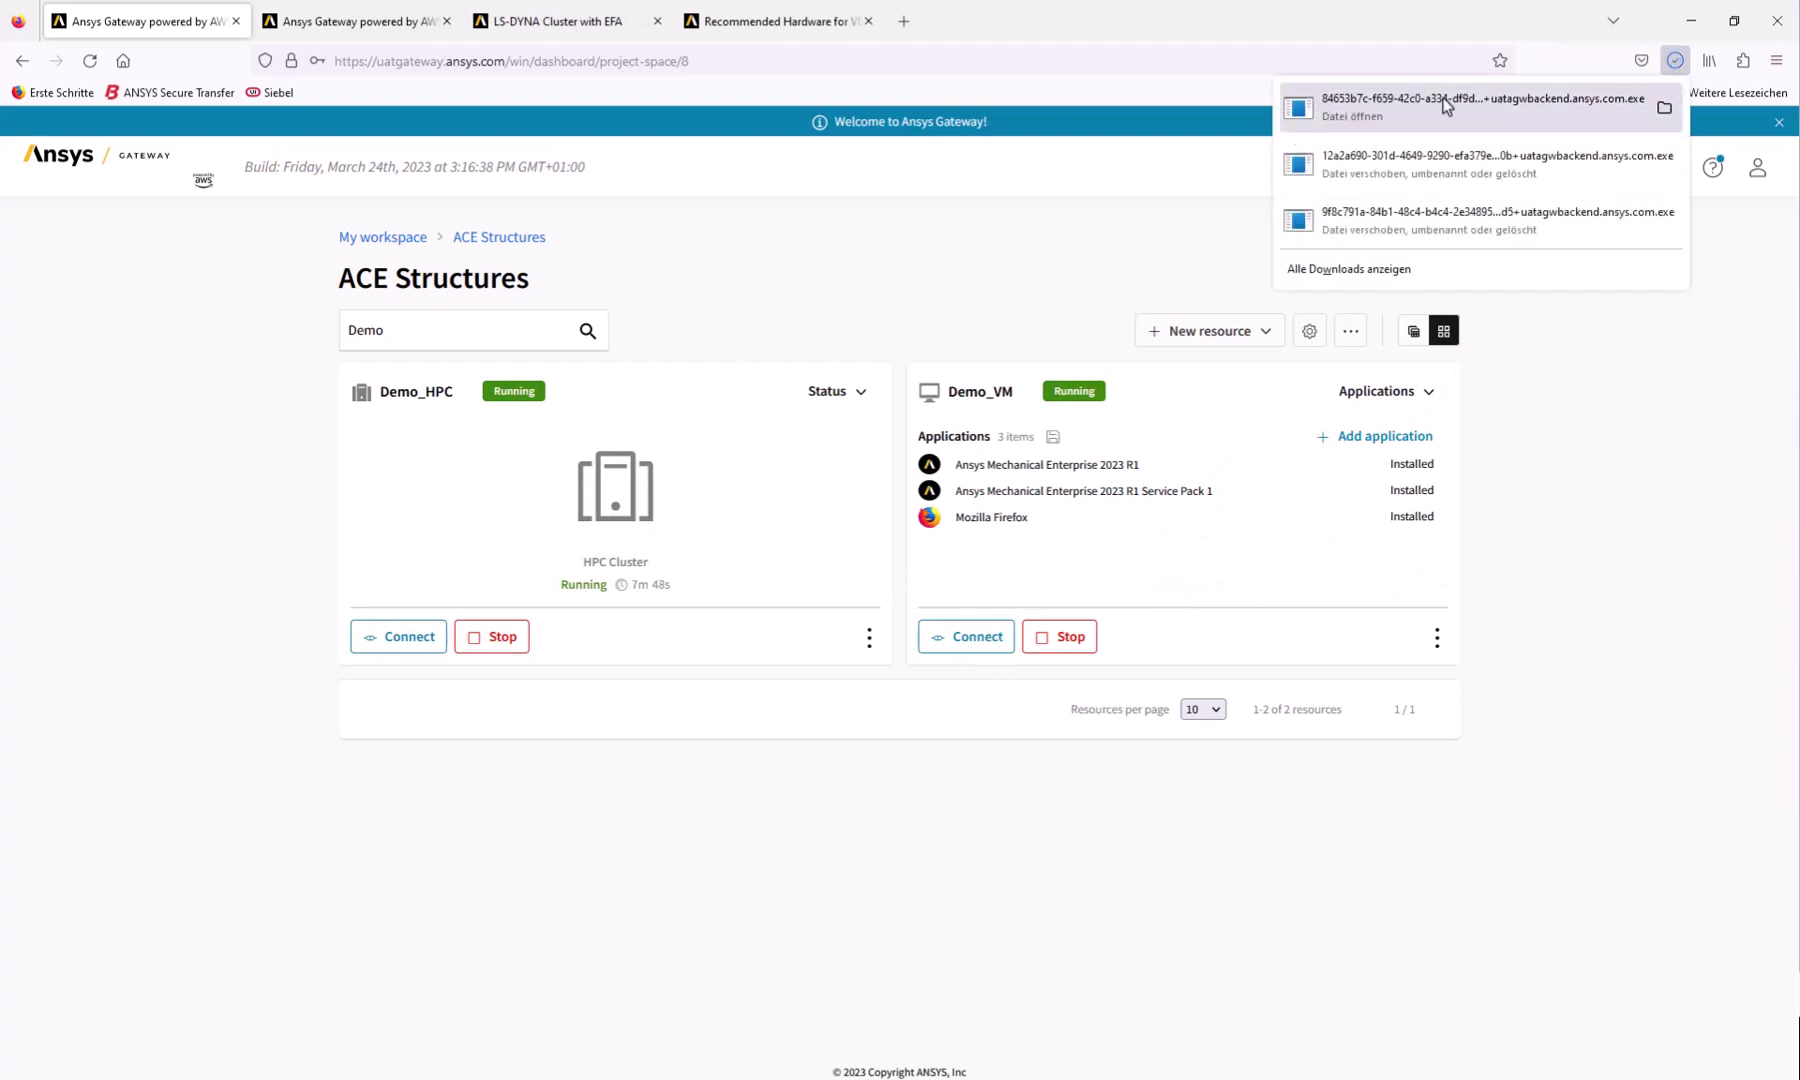
pyautogui.click(1401, 103)
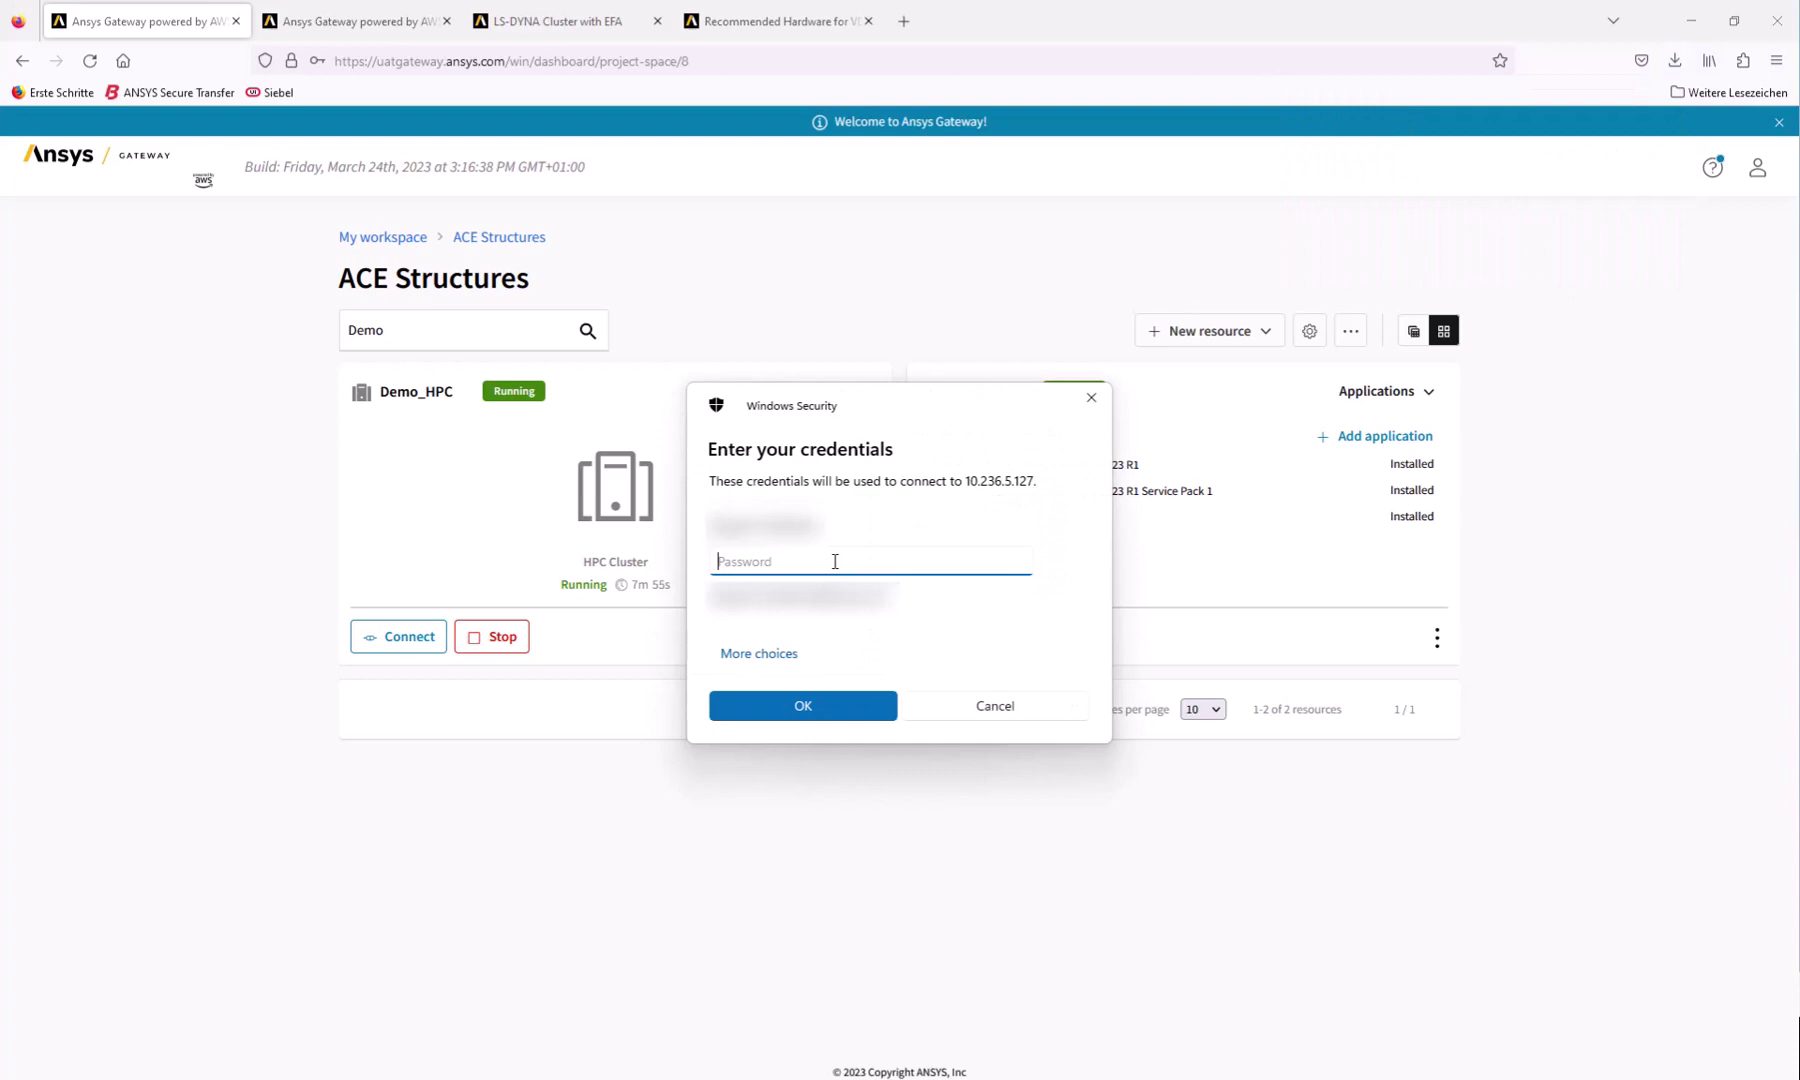
# Step: Log in to Demo_VM with its password and open the redirected D drive from This PC
pyautogui.write('•••')
pyautogui.press('Return')
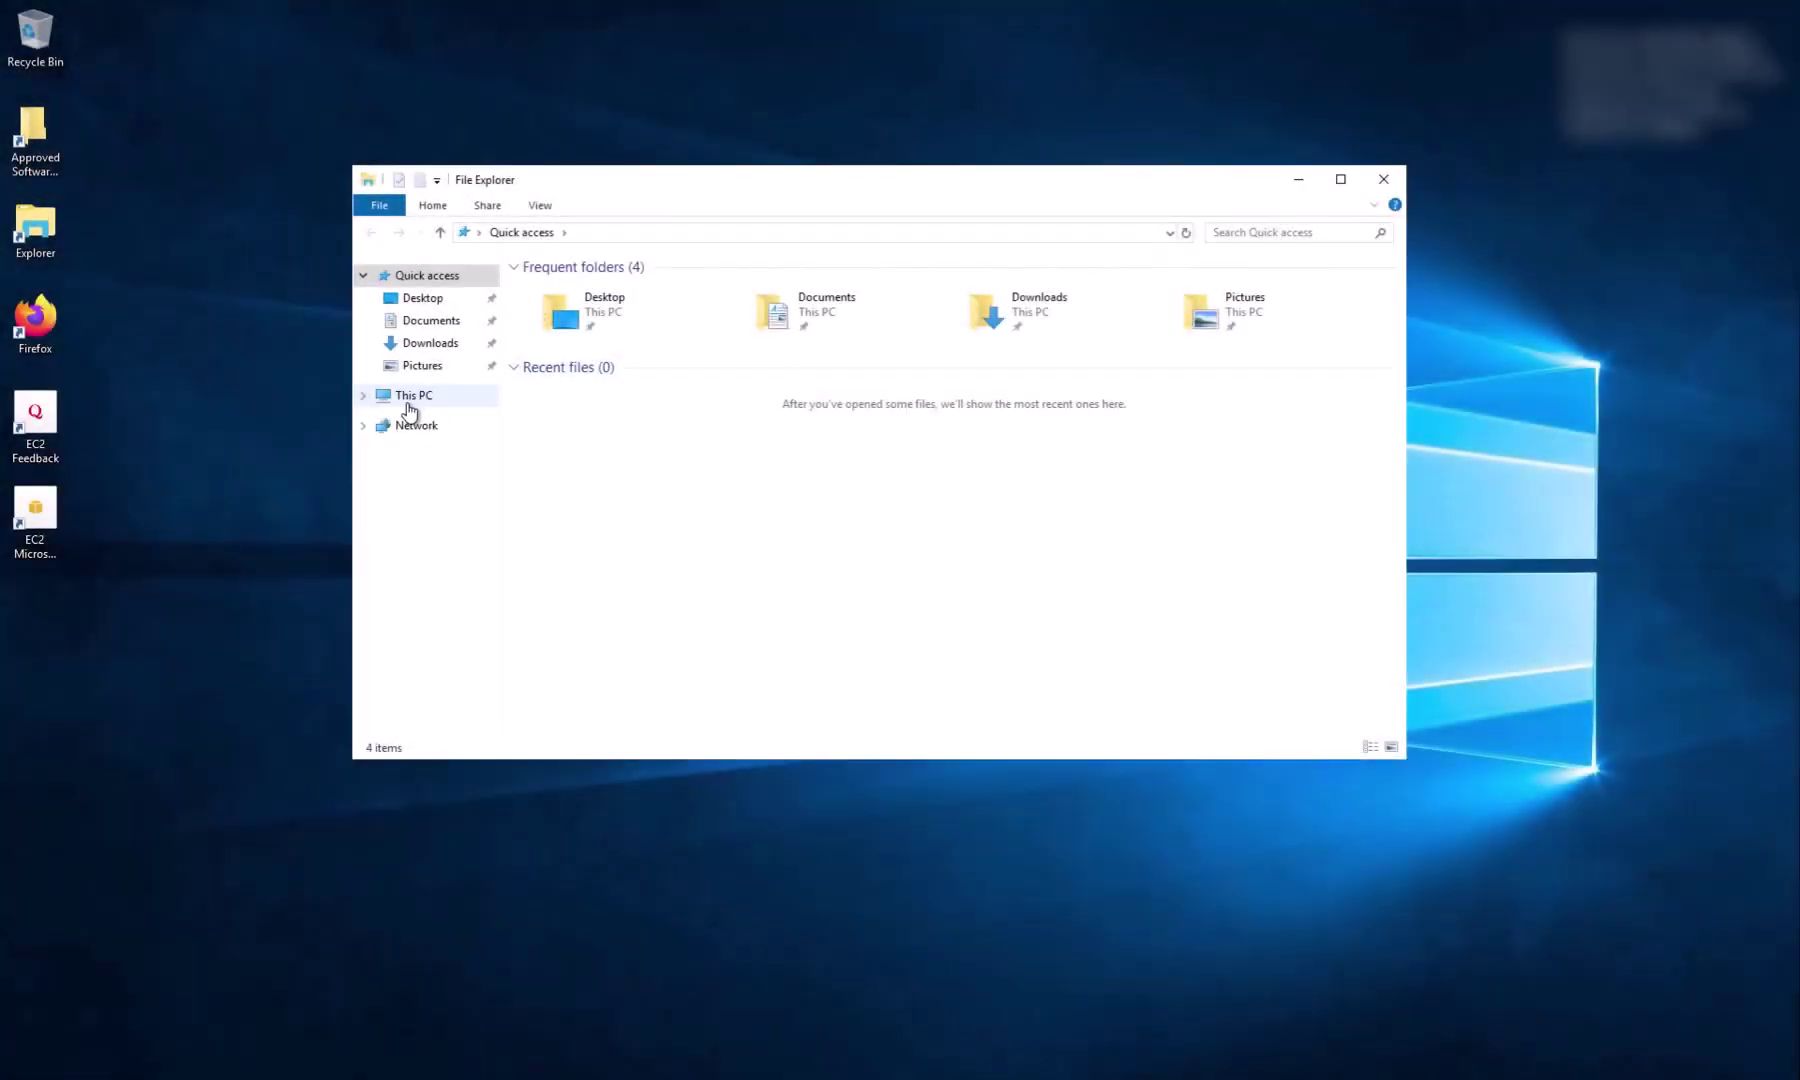
pyautogui.click(433, 400)
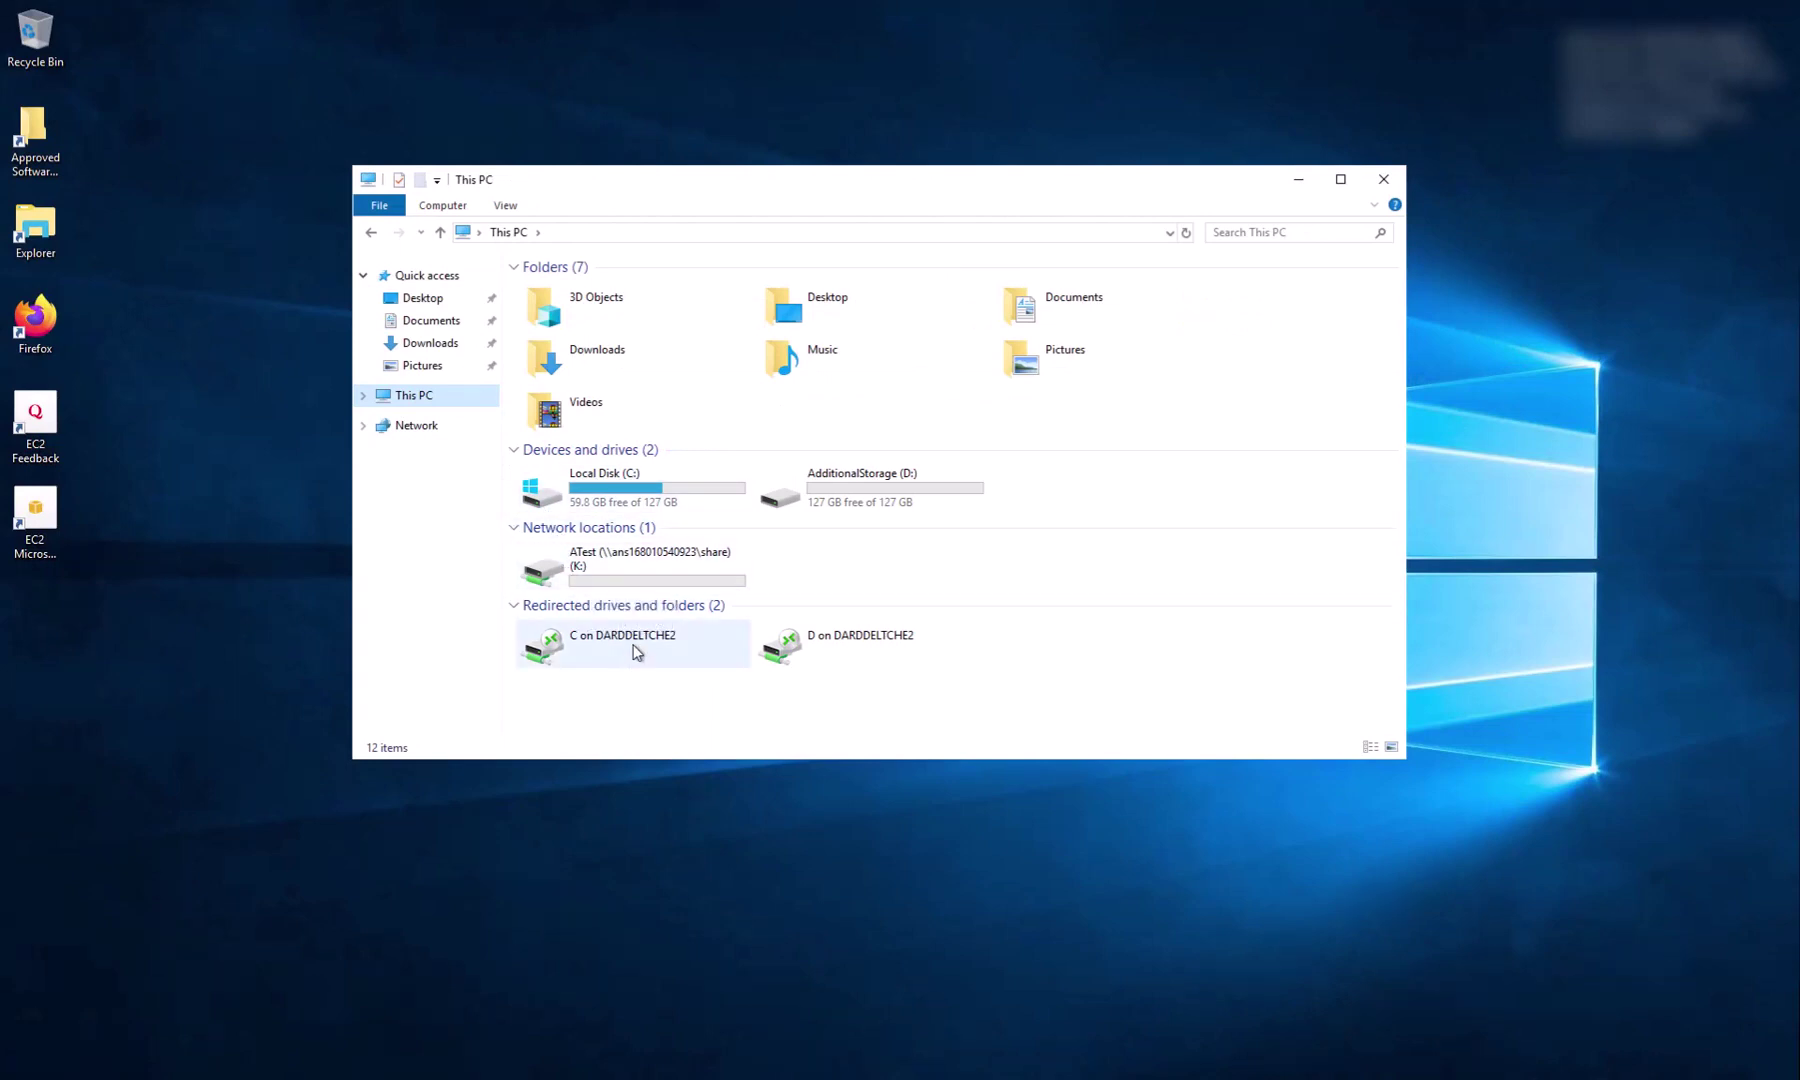
pyautogui.click(584, 640)
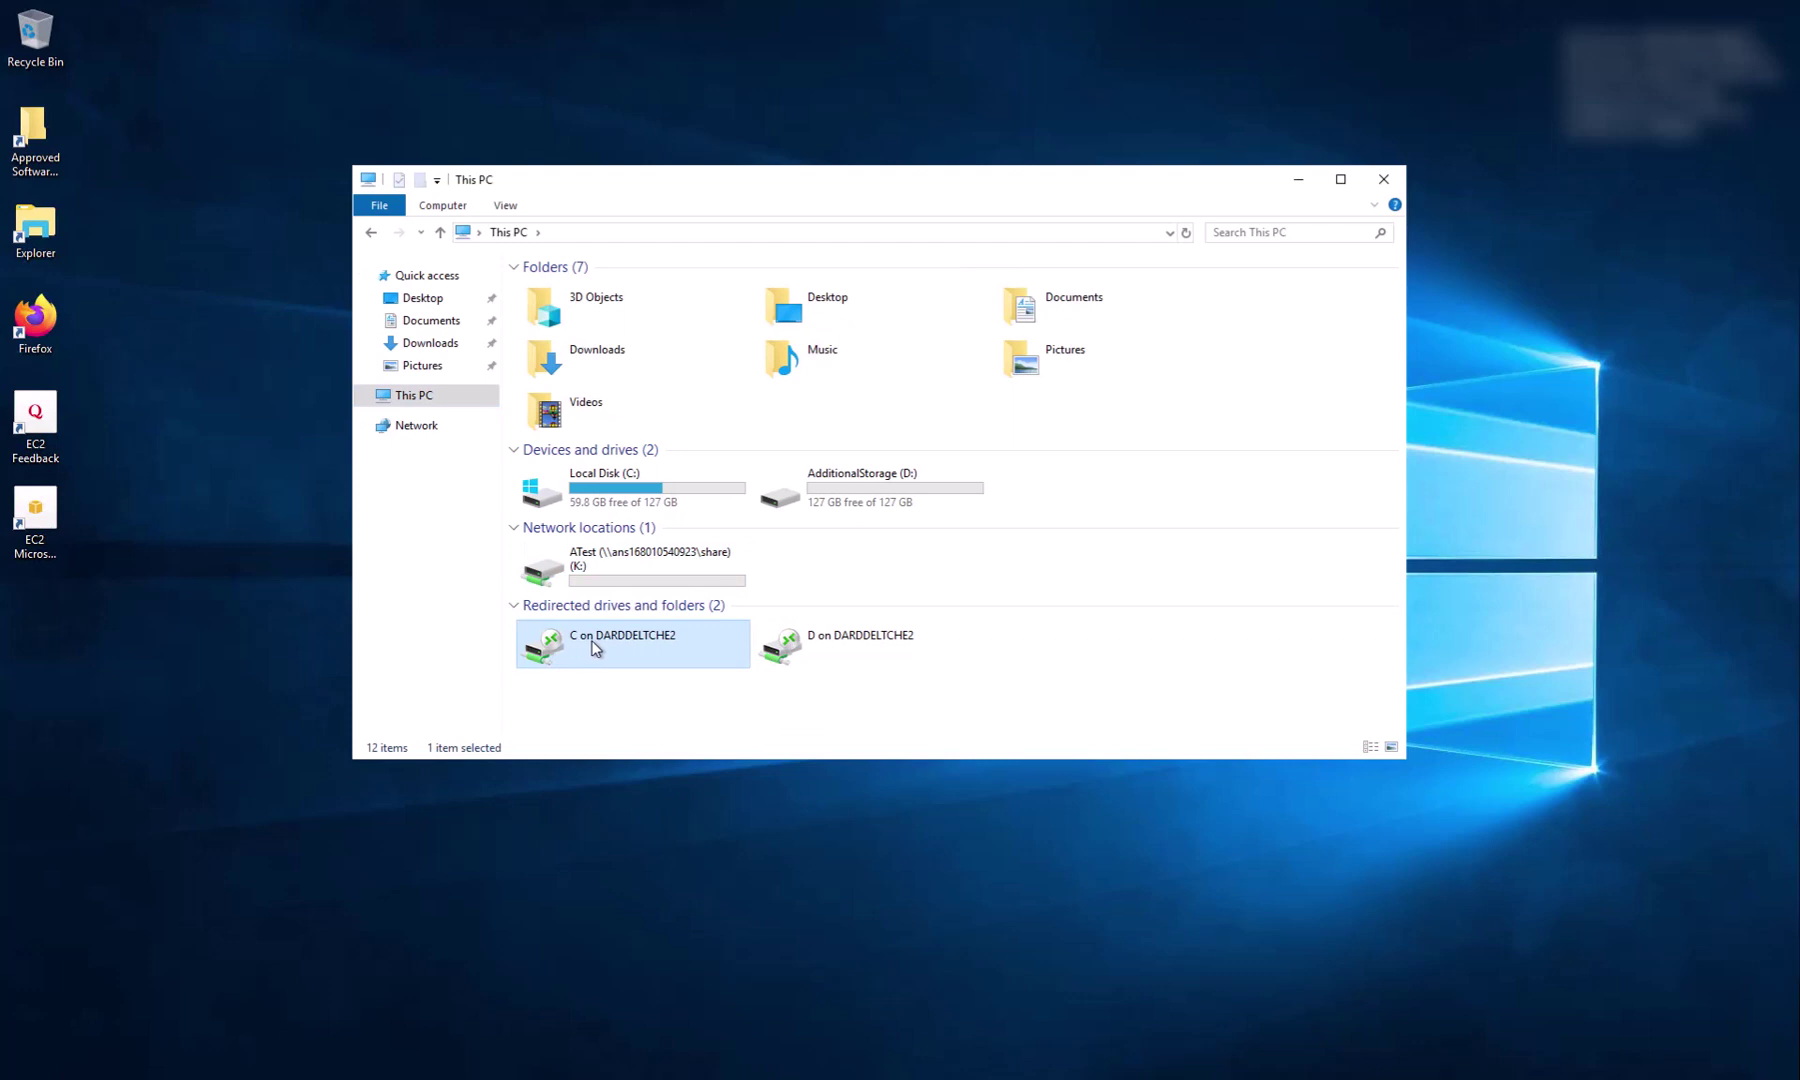
pyautogui.click(829, 648)
pyautogui.doubleClick(829, 648)
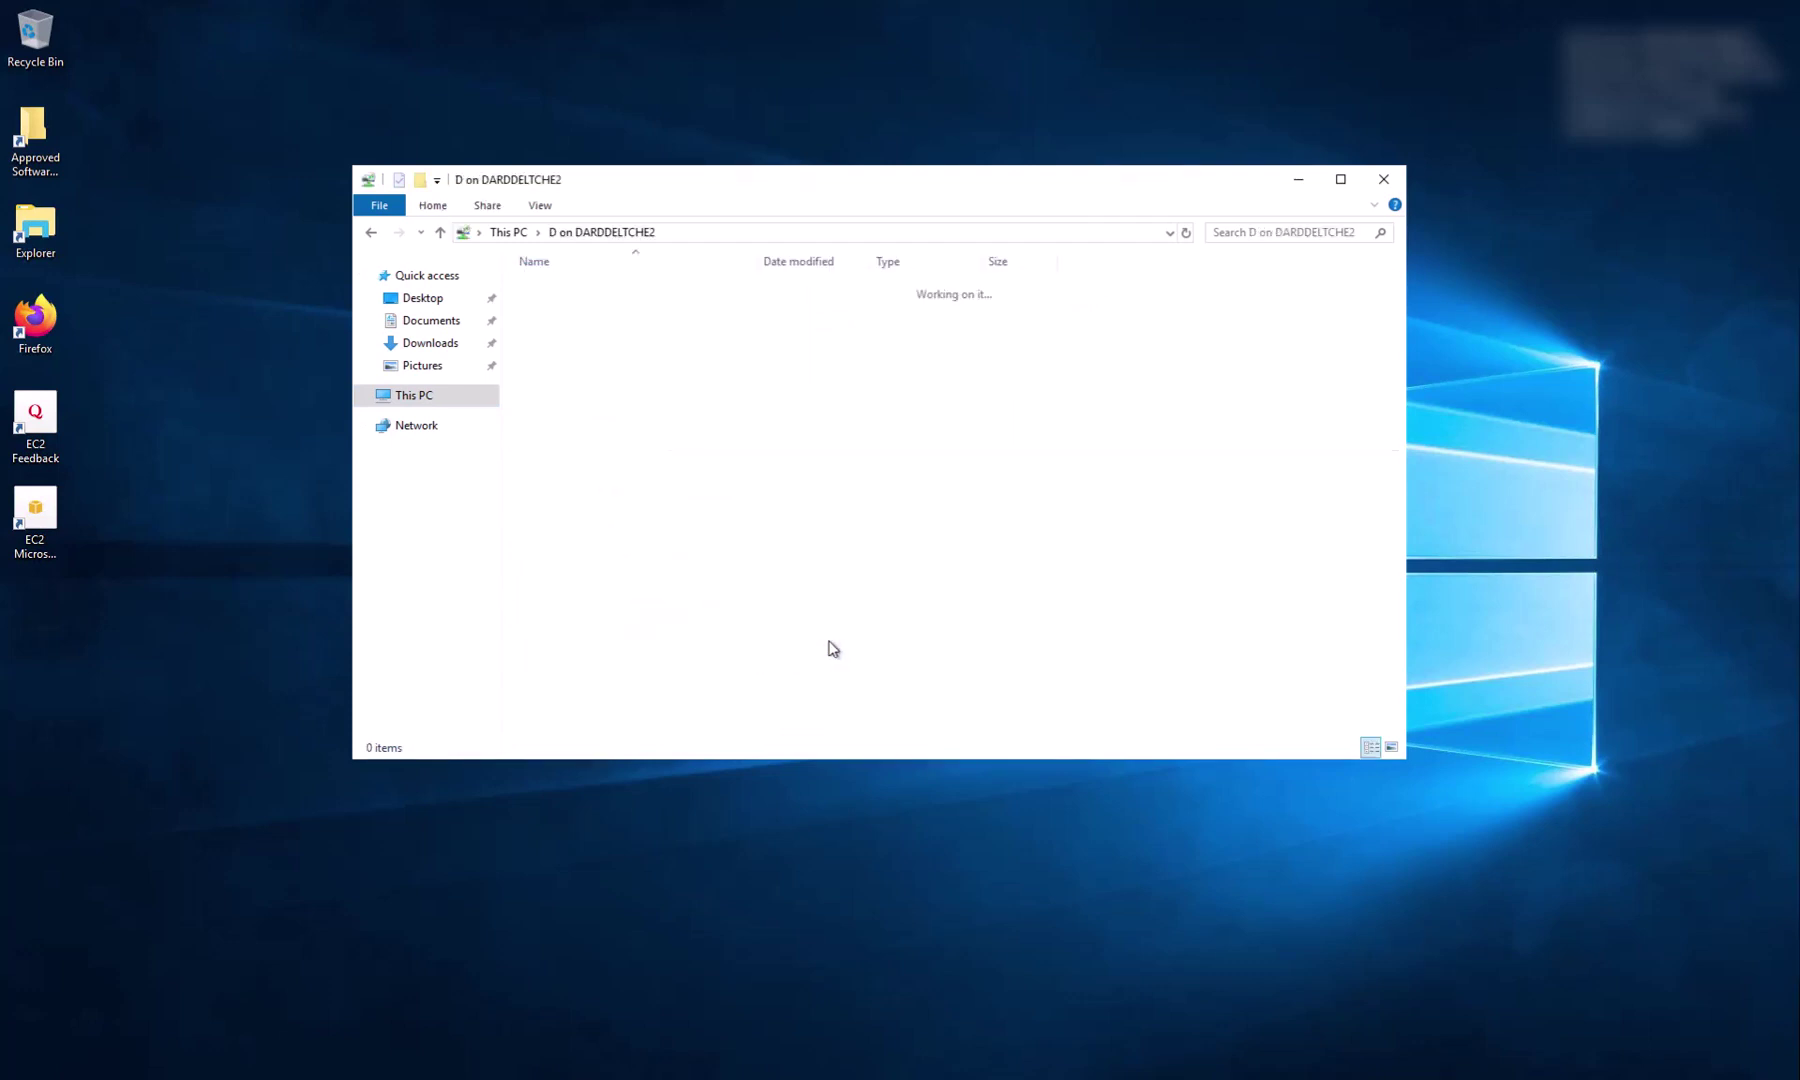
# Step: Copy the 2.52 GB rear axle .wbpz archive into D:\Models
pyautogui.click(588, 488)
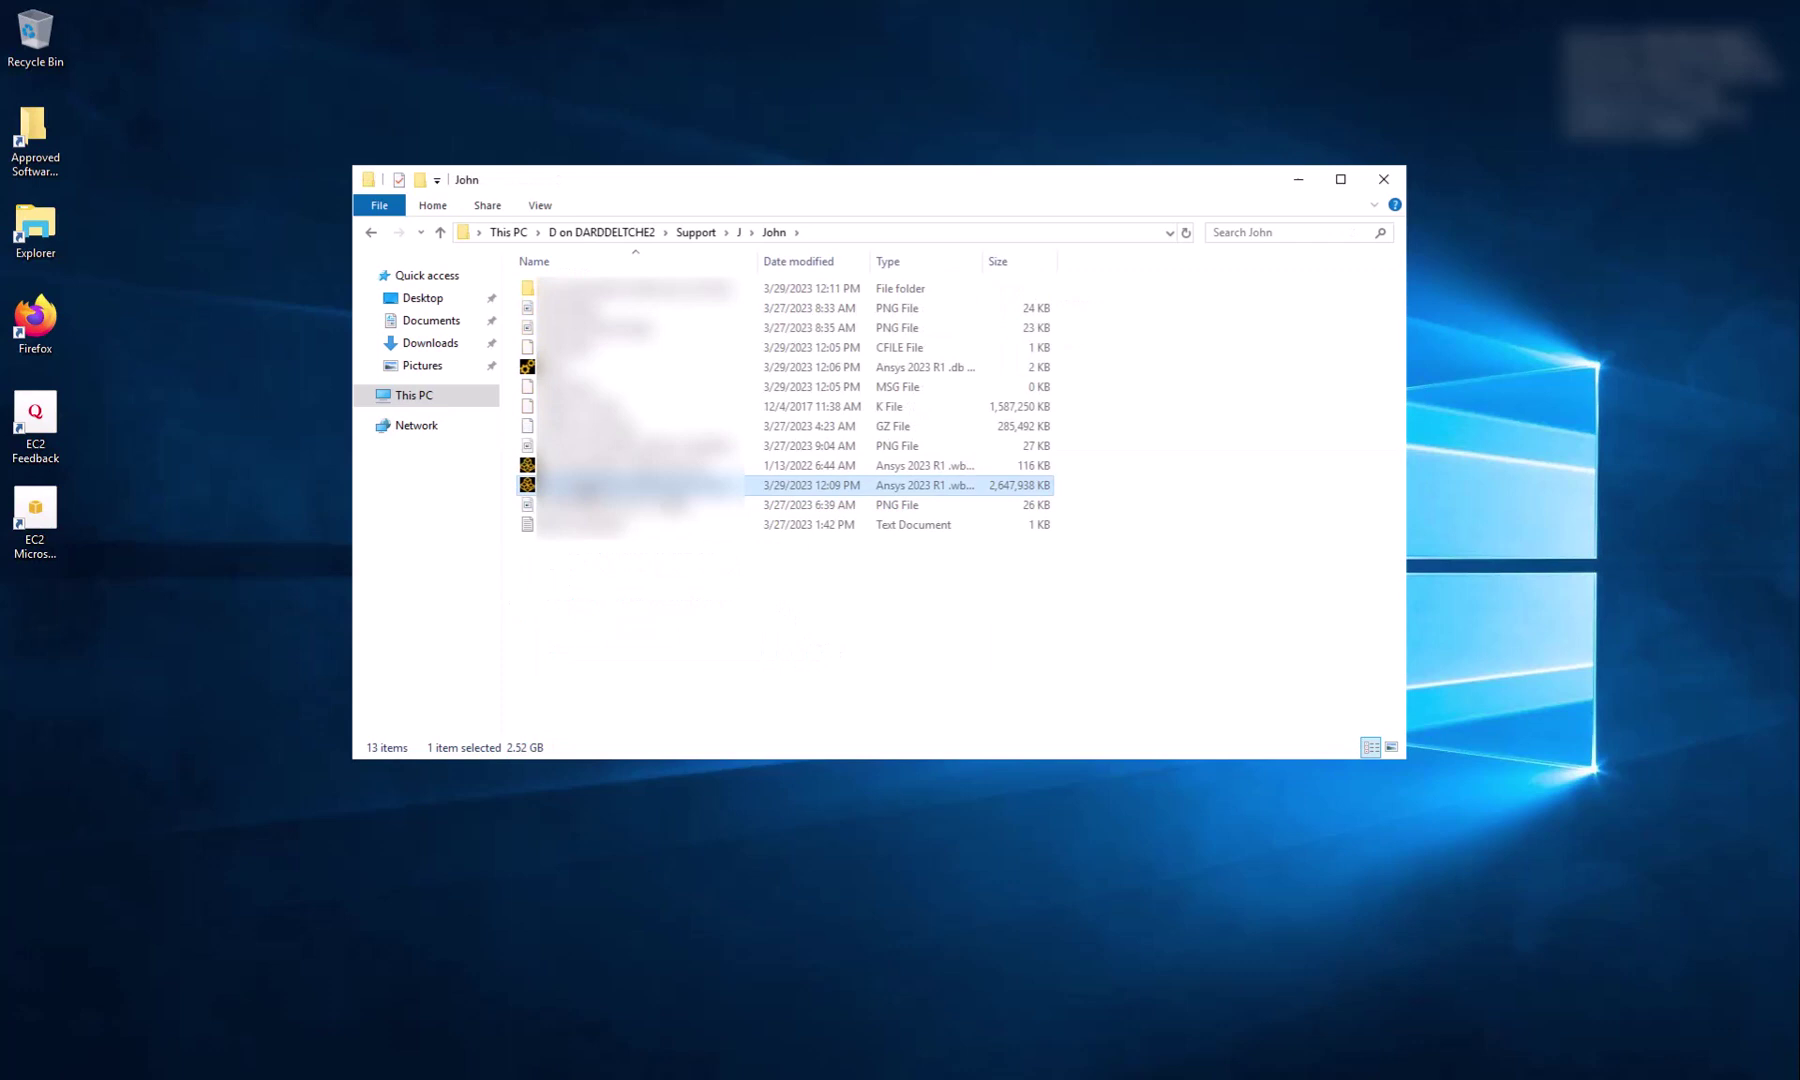
pyautogui.rightClick(585, 484)
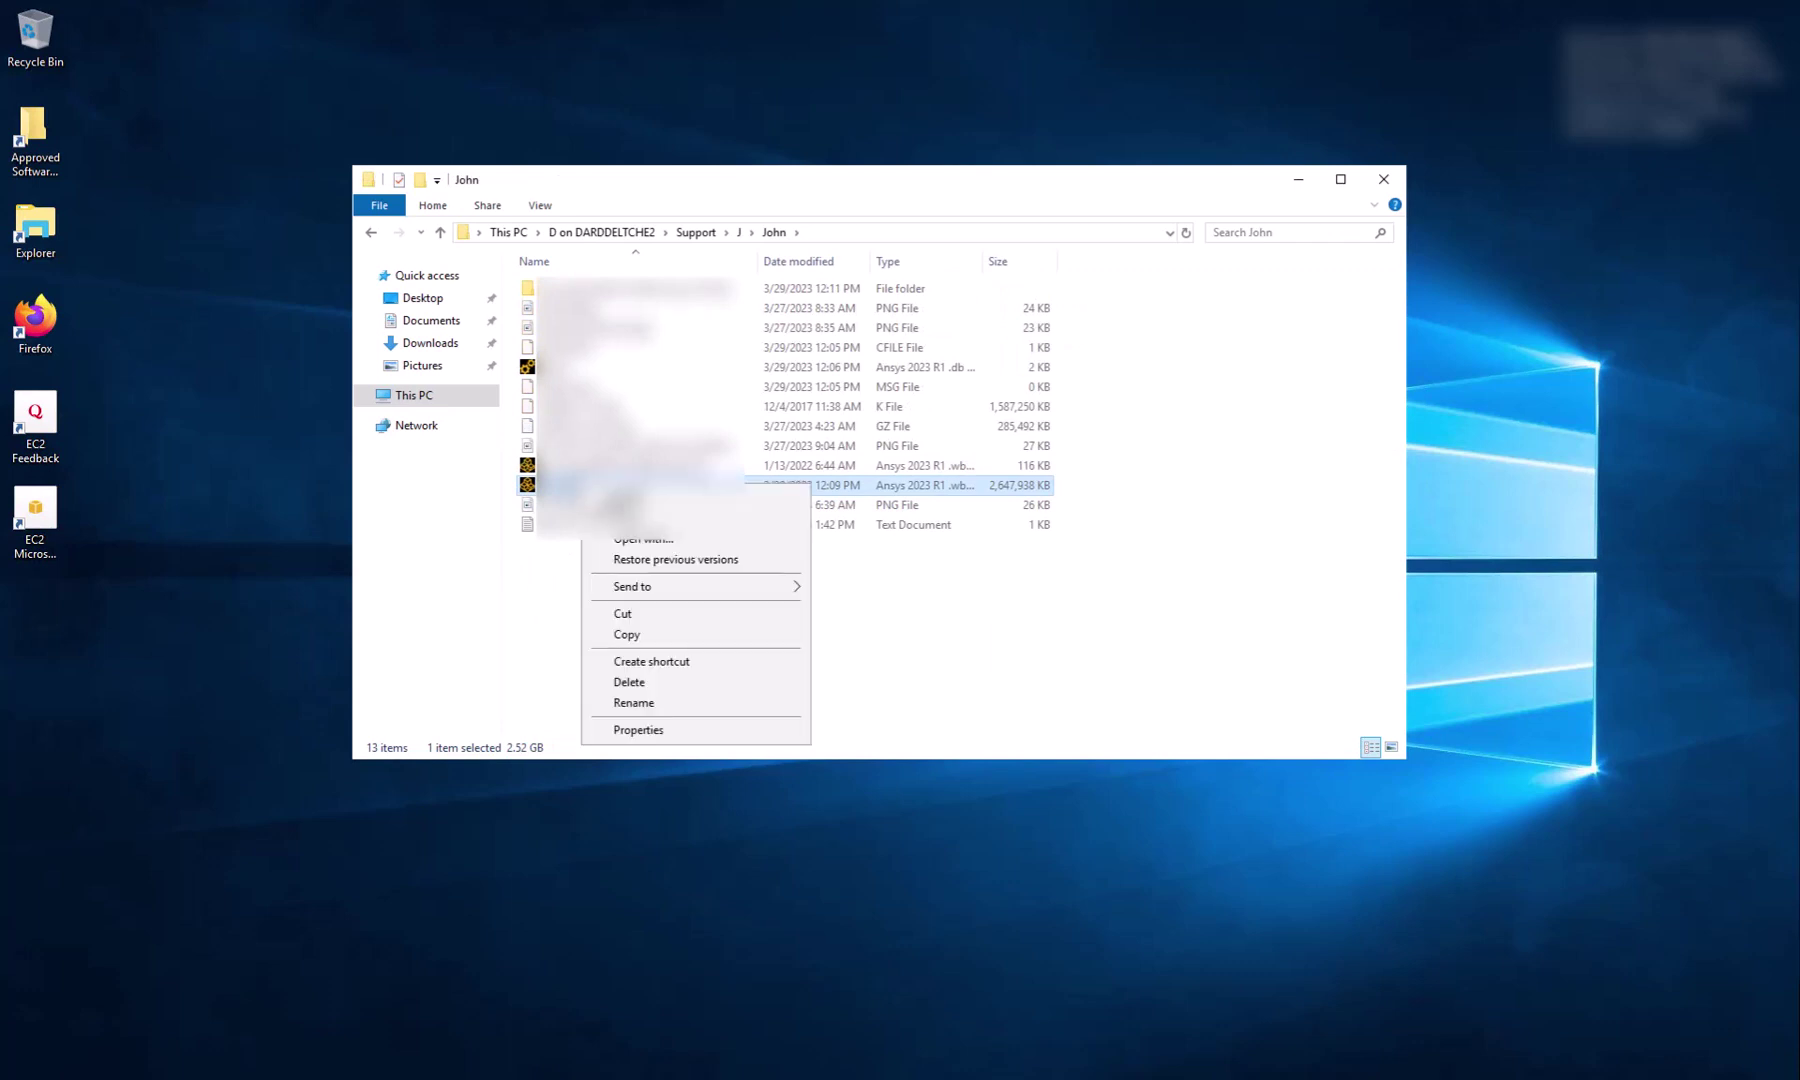
pyautogui.click(624, 637)
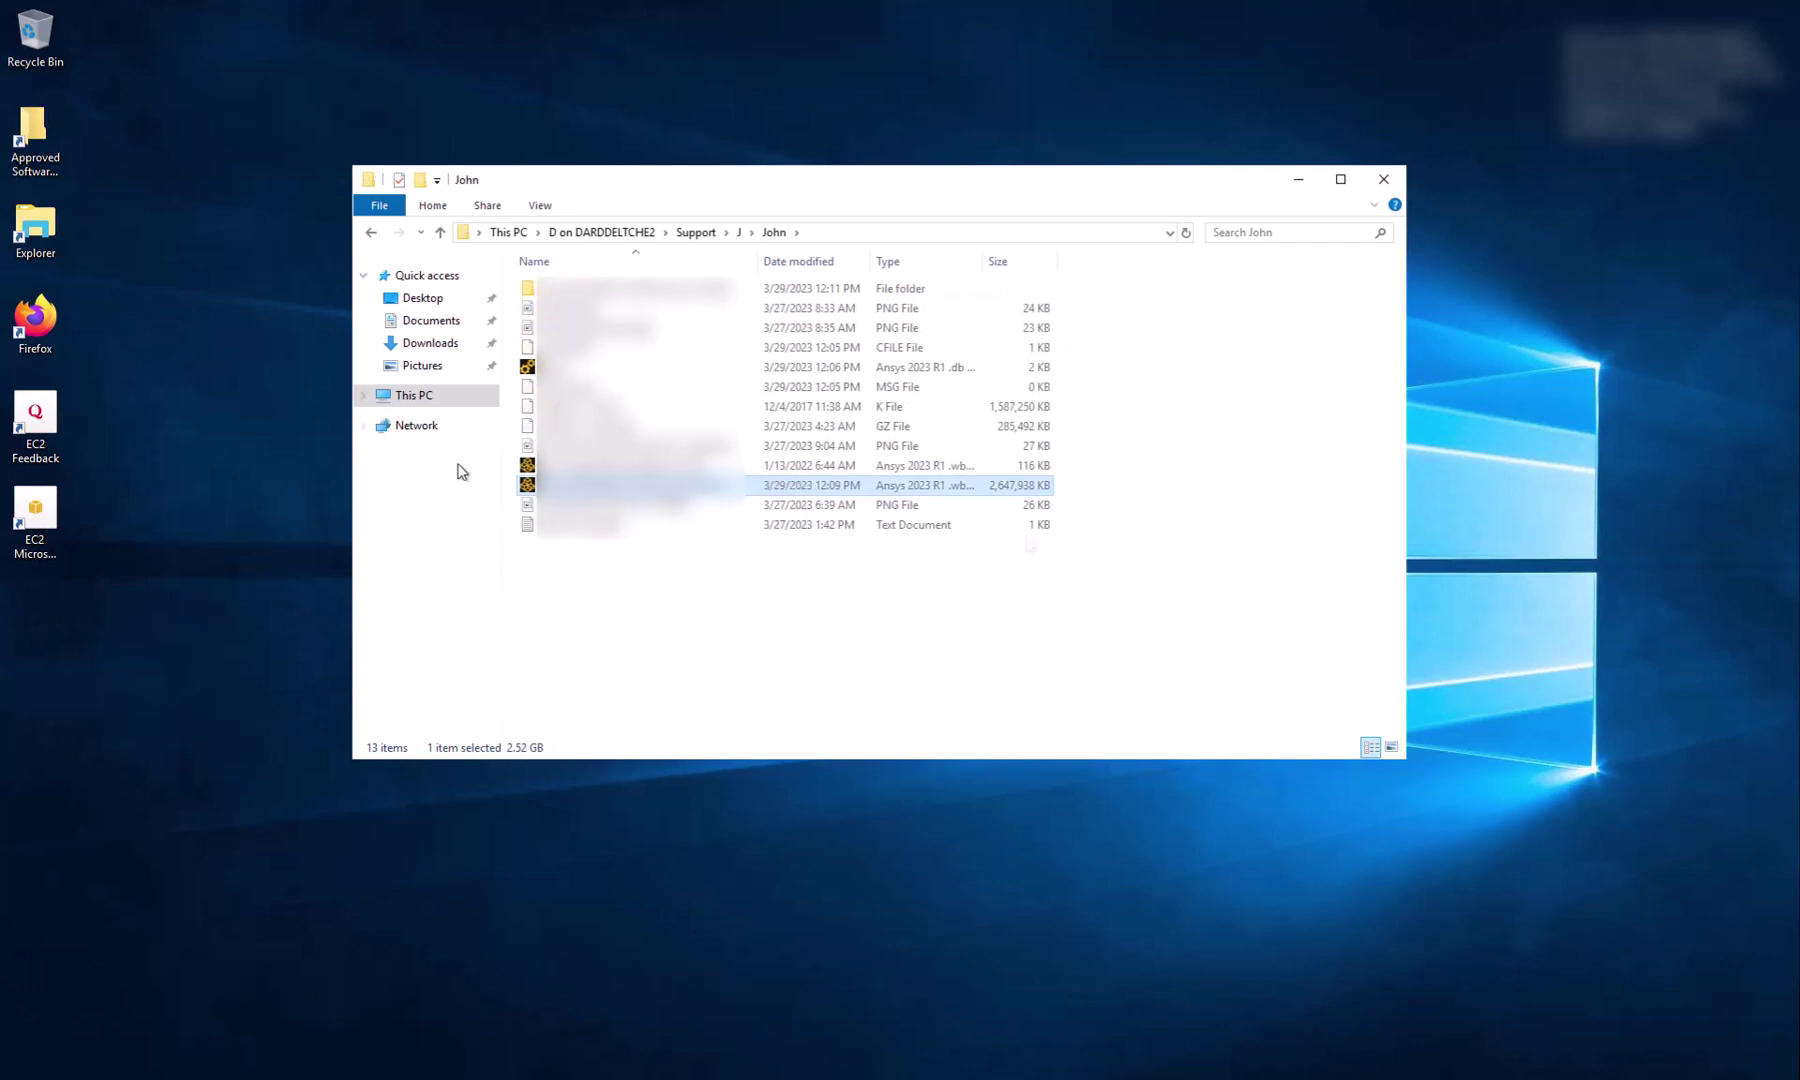
pyautogui.hotkey('alt', 'Left')
pyautogui.hotkey('ctrl', 'v')
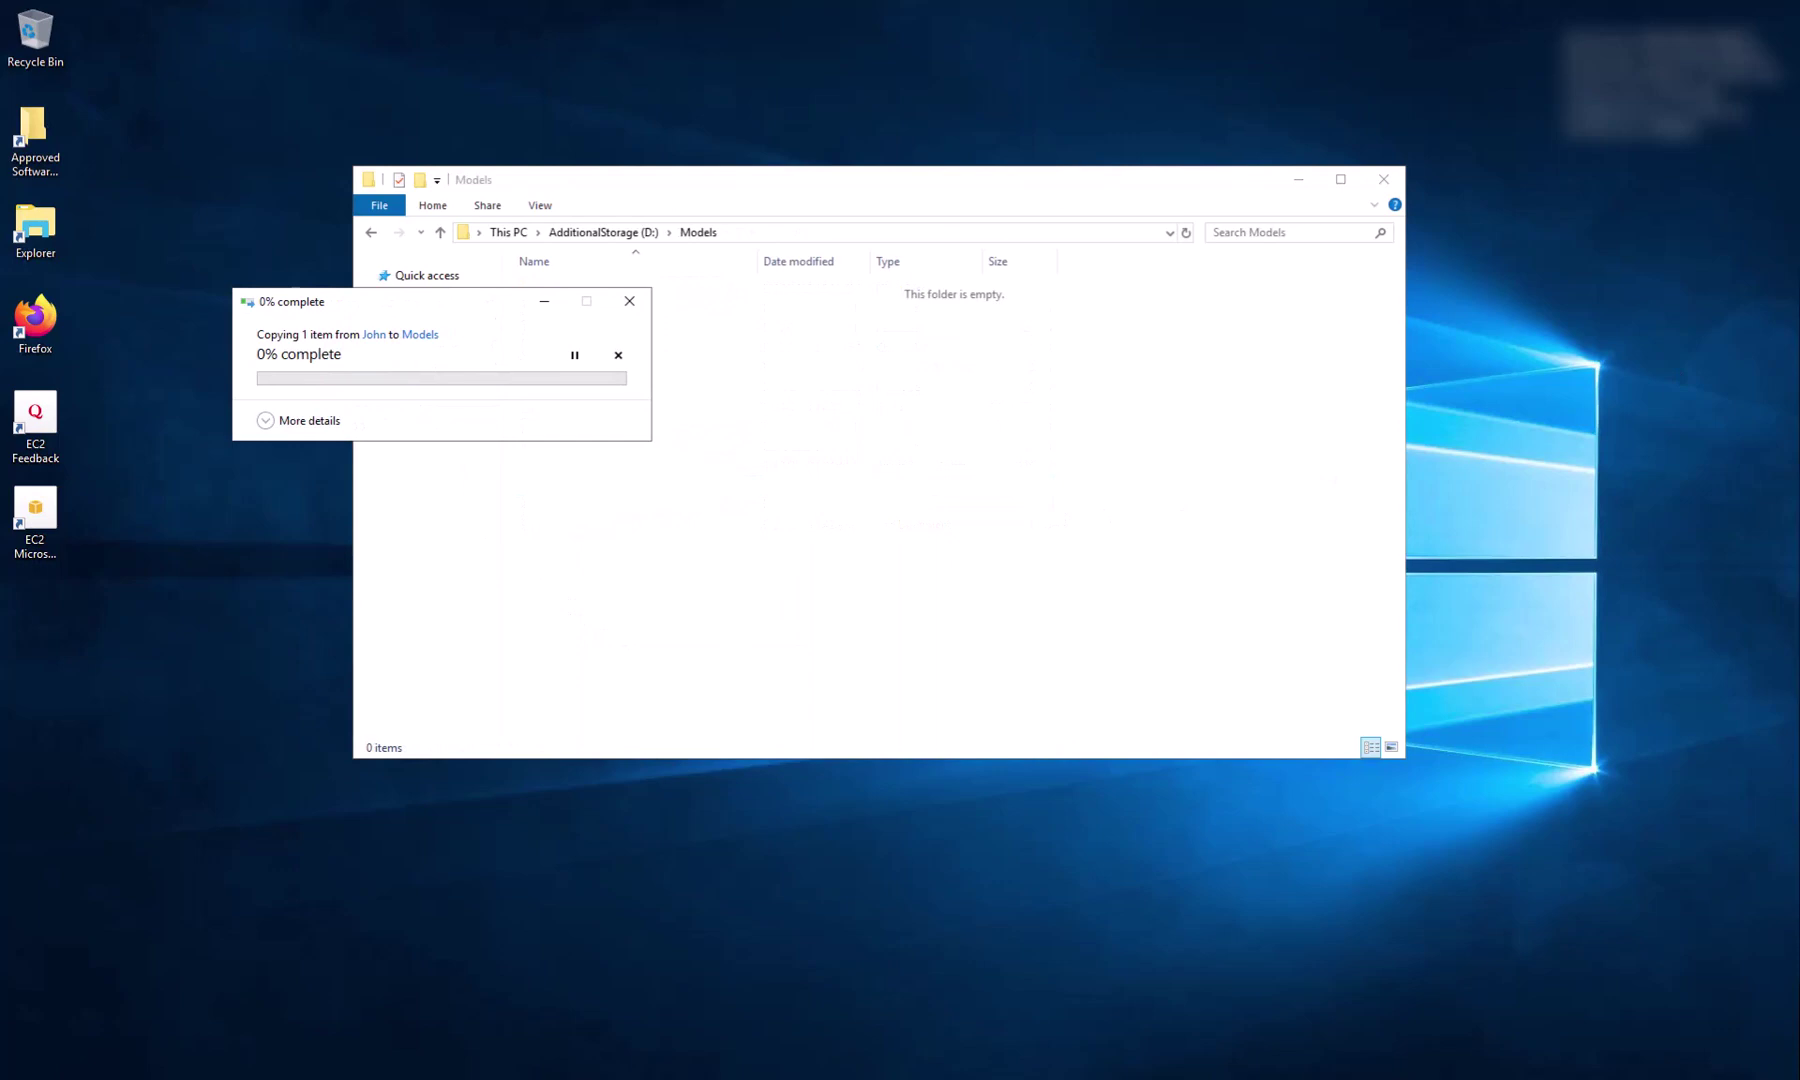
# Step: In Firefox, open the ACE Structures project space, connect to Demo_HPC and run its downloaded setup
pyautogui.doubleClick(38, 322)
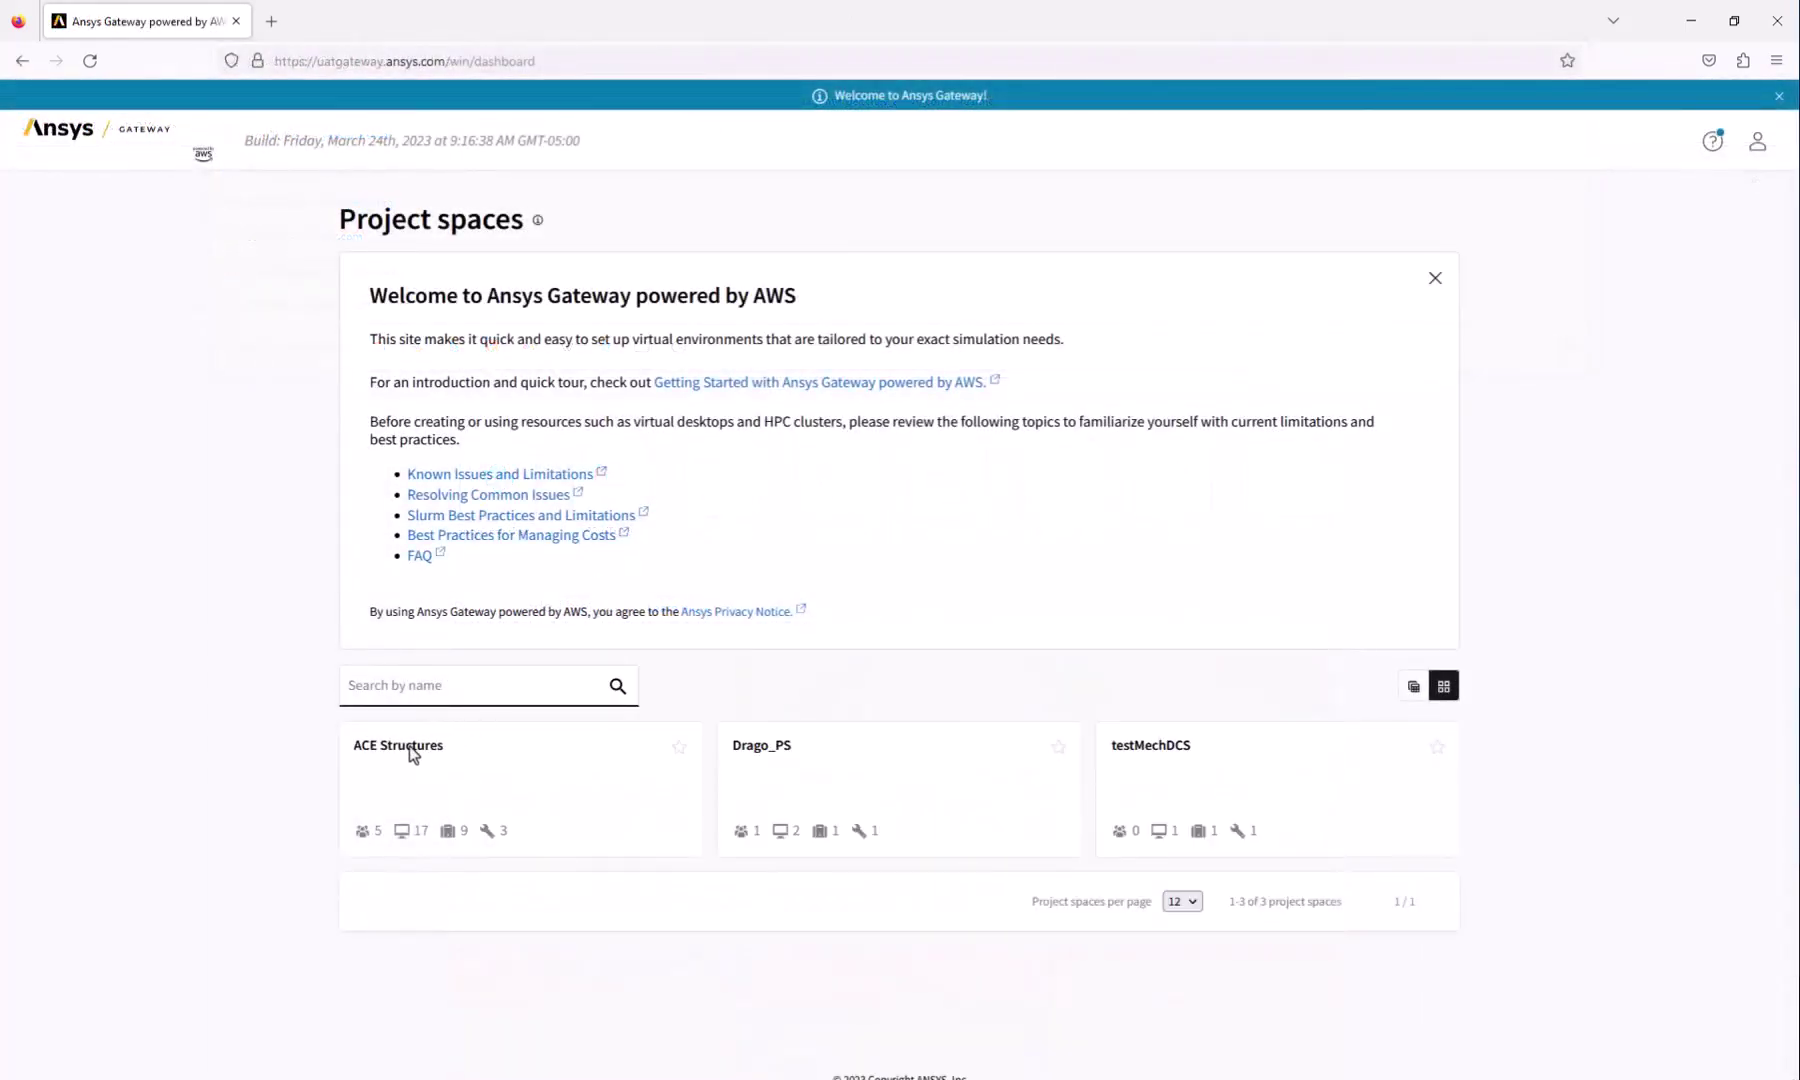
pyautogui.click(410, 752)
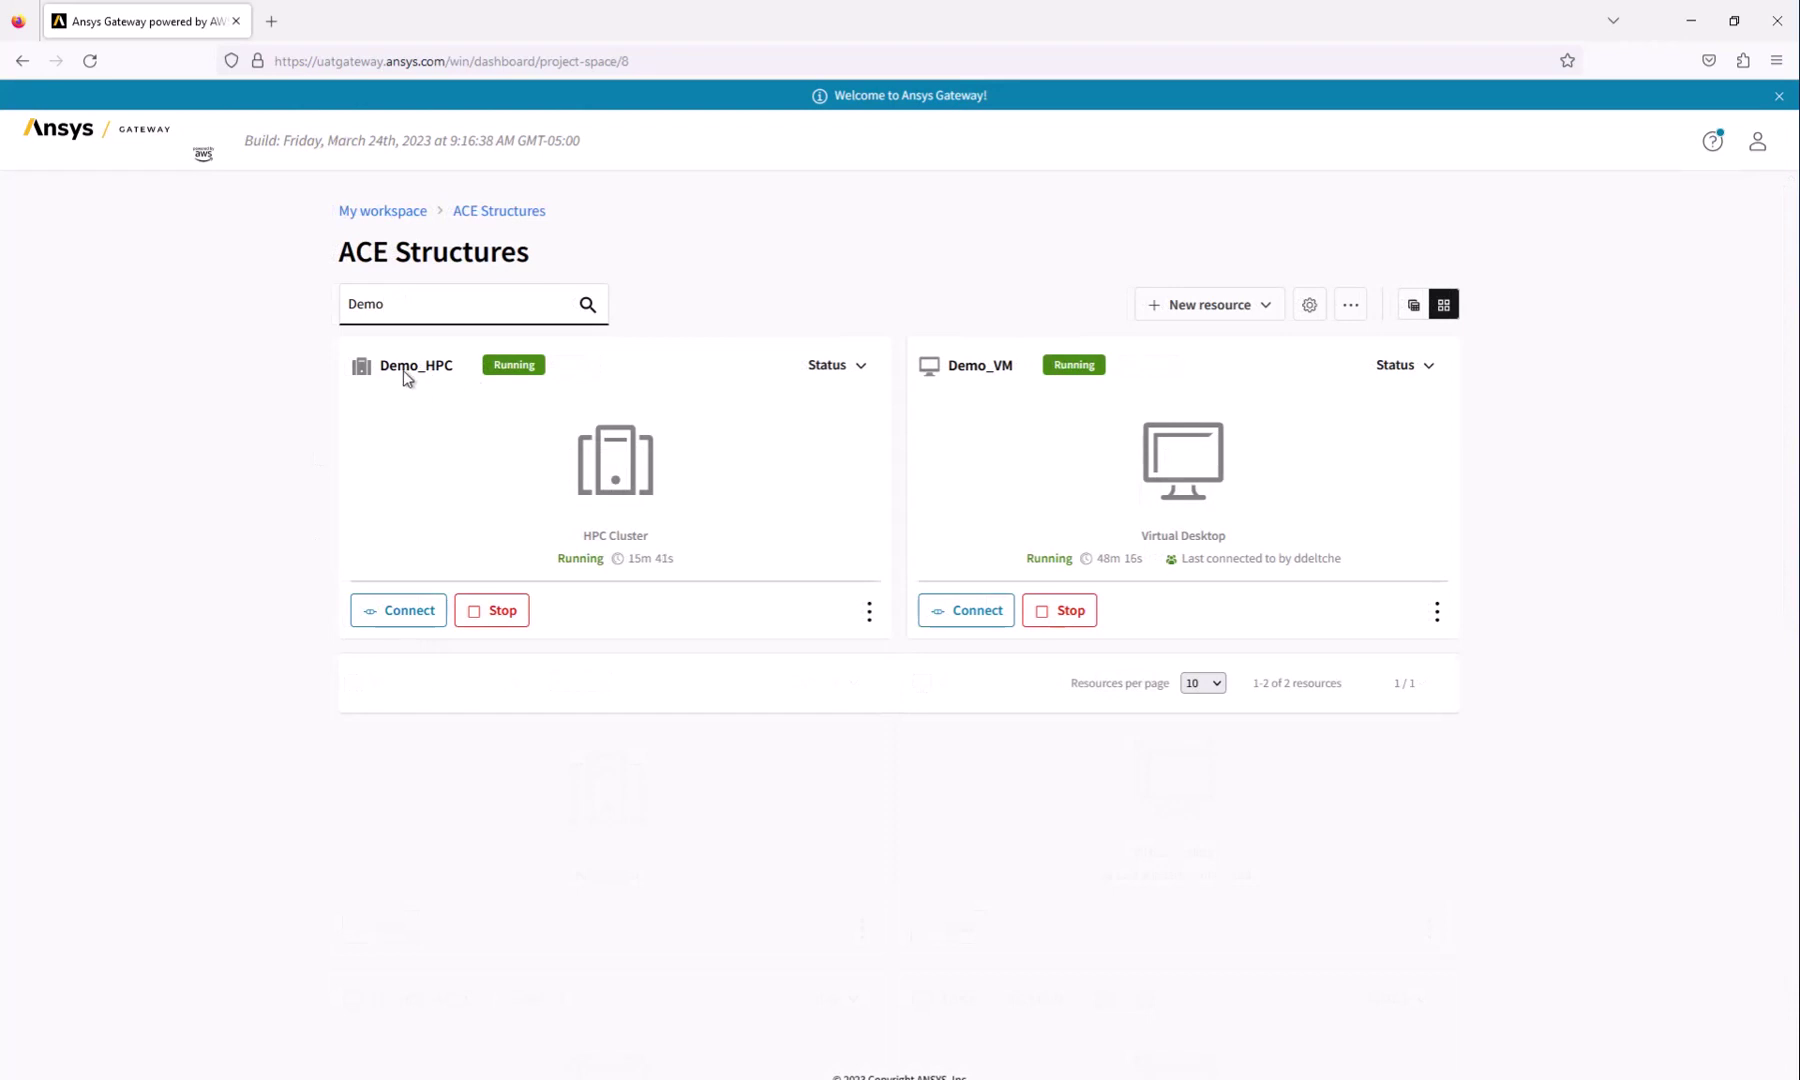
pyautogui.moveTo(390, 368); pyautogui.dragTo(447, 368)
pyautogui.click(405, 610)
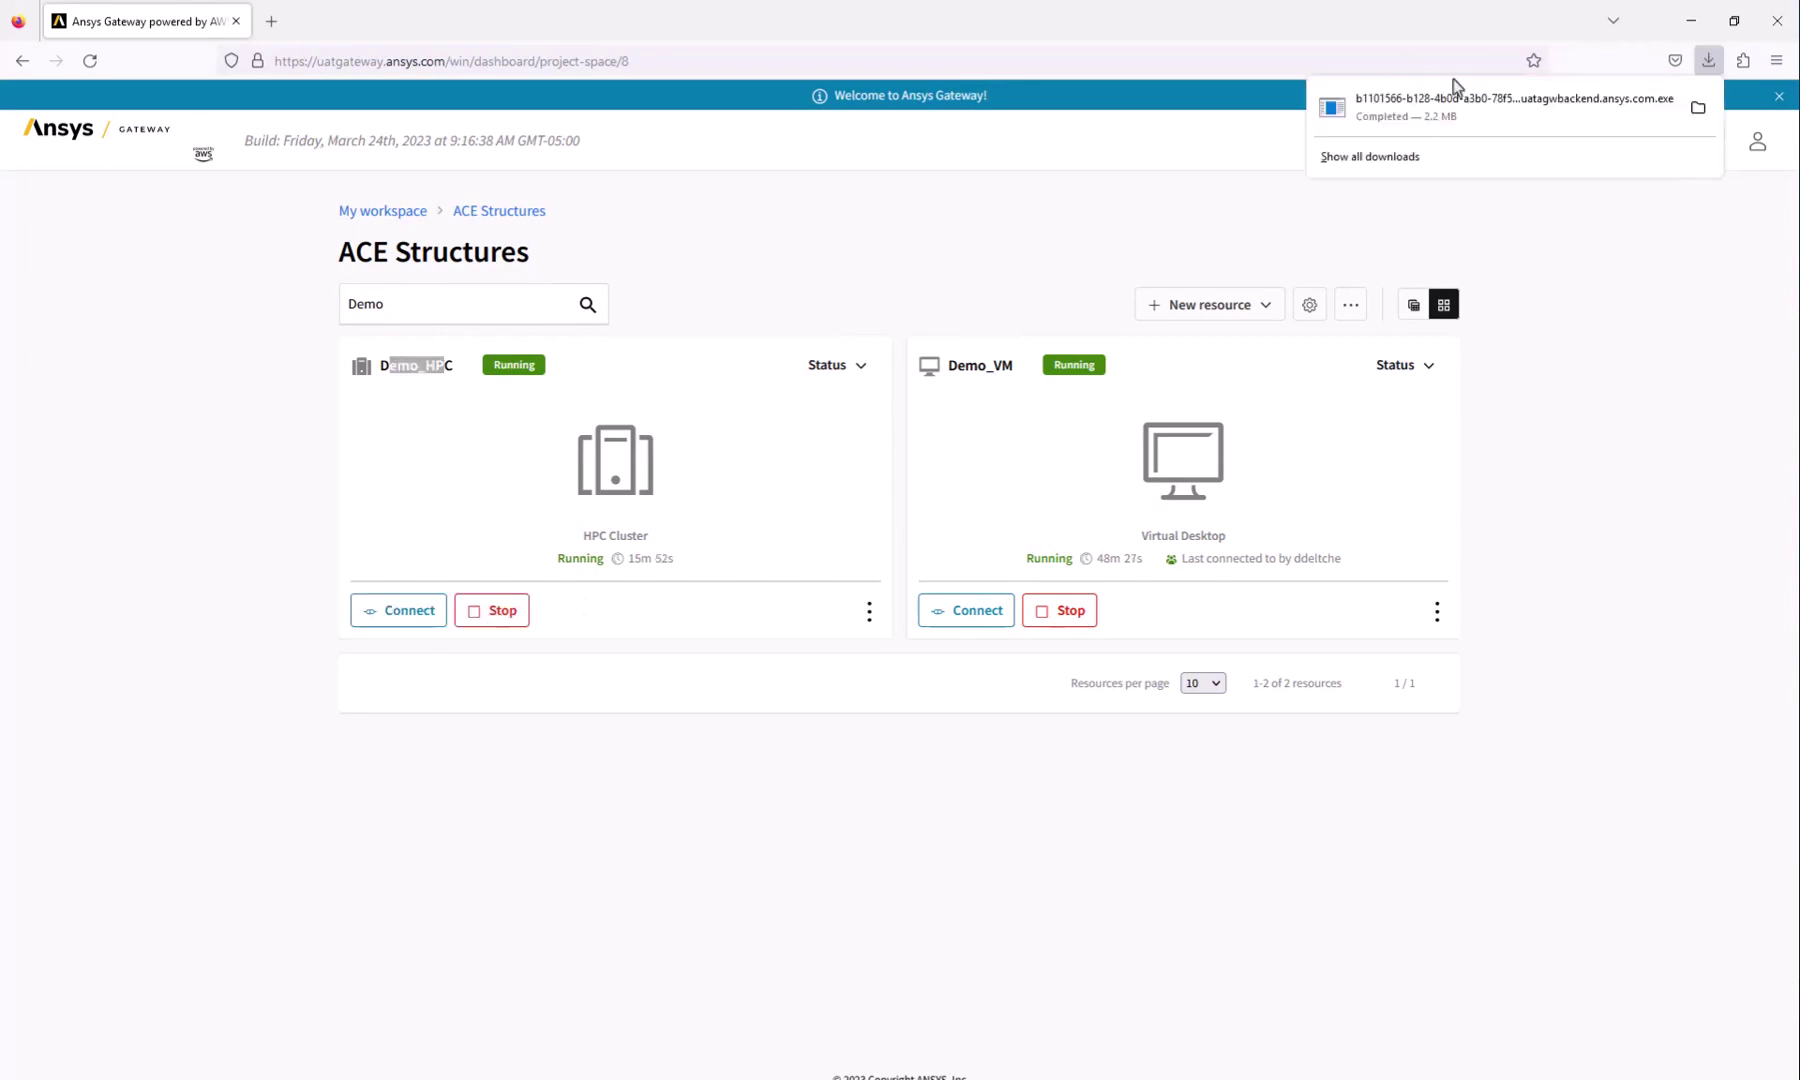
pyautogui.click(1460, 100)
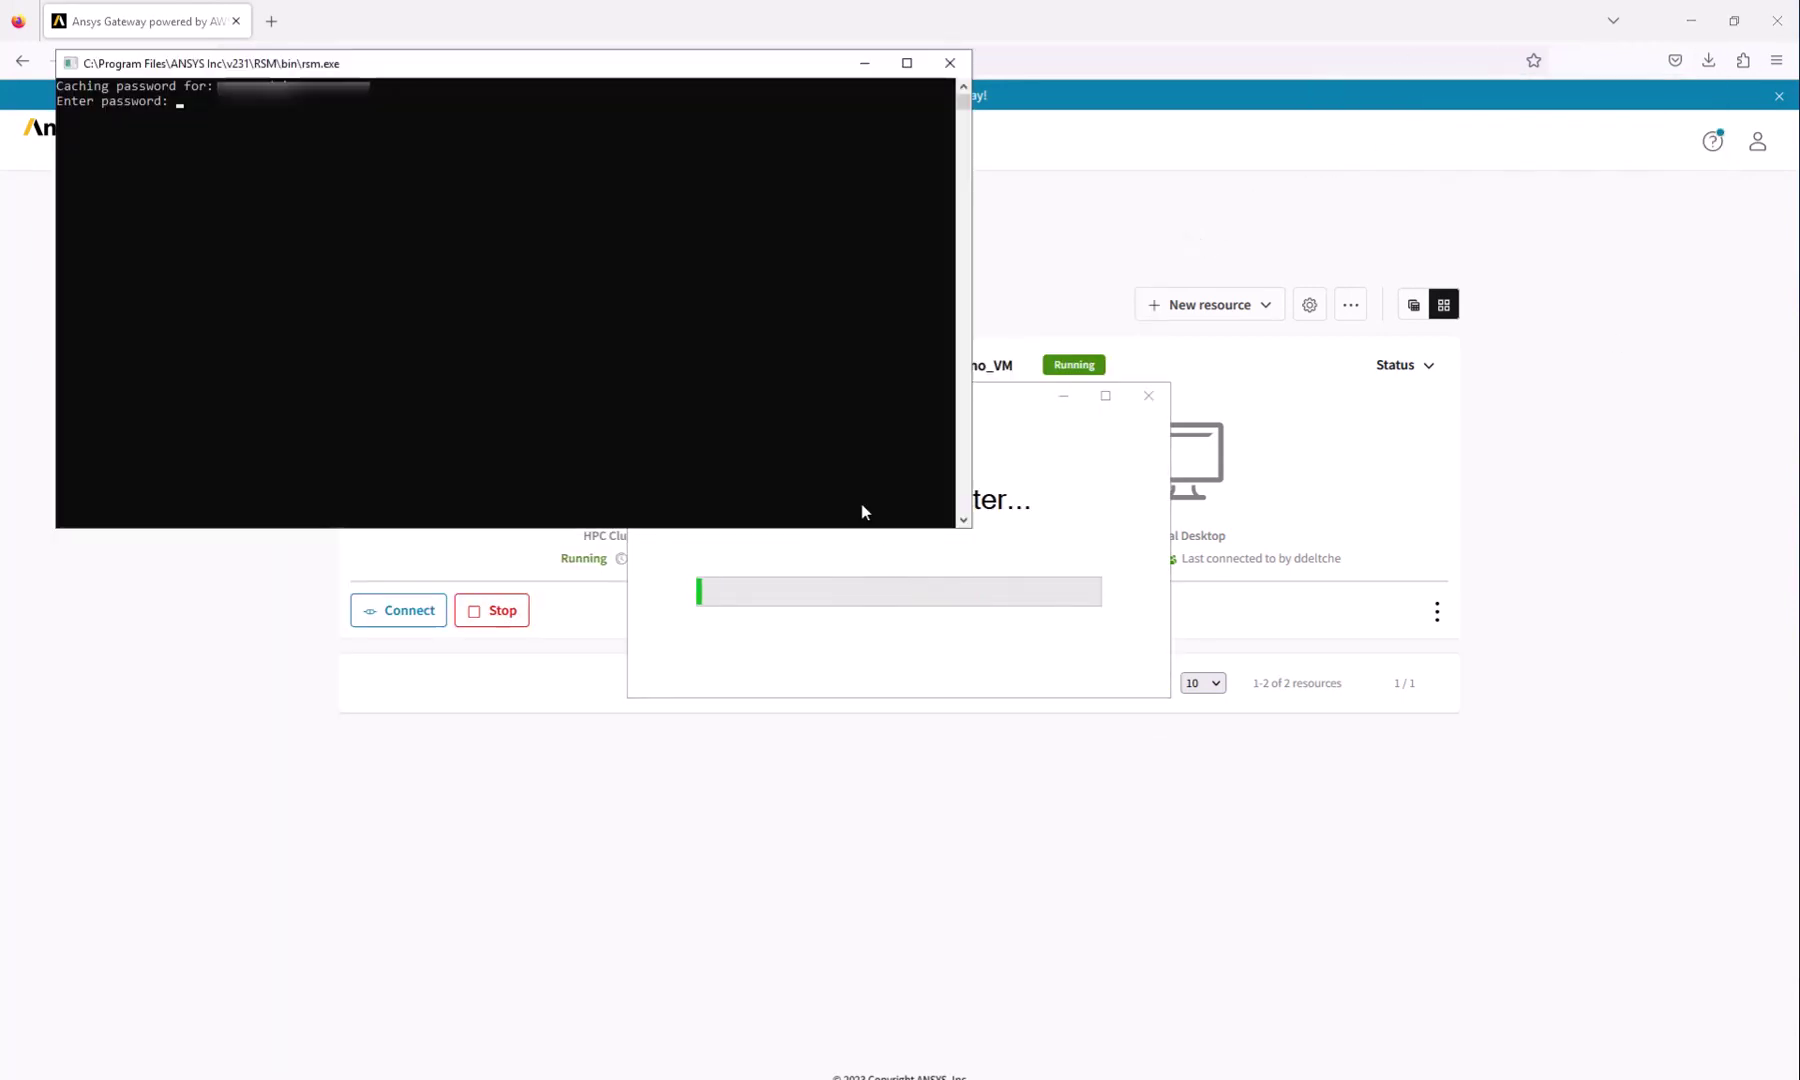
# Step: Submit the RSM cluster password, launch Workbench 2023 R1 and decline the product improvement program
pyautogui.write('**')
pyautogui.press('Return')
pyautogui.click(55, 1072)
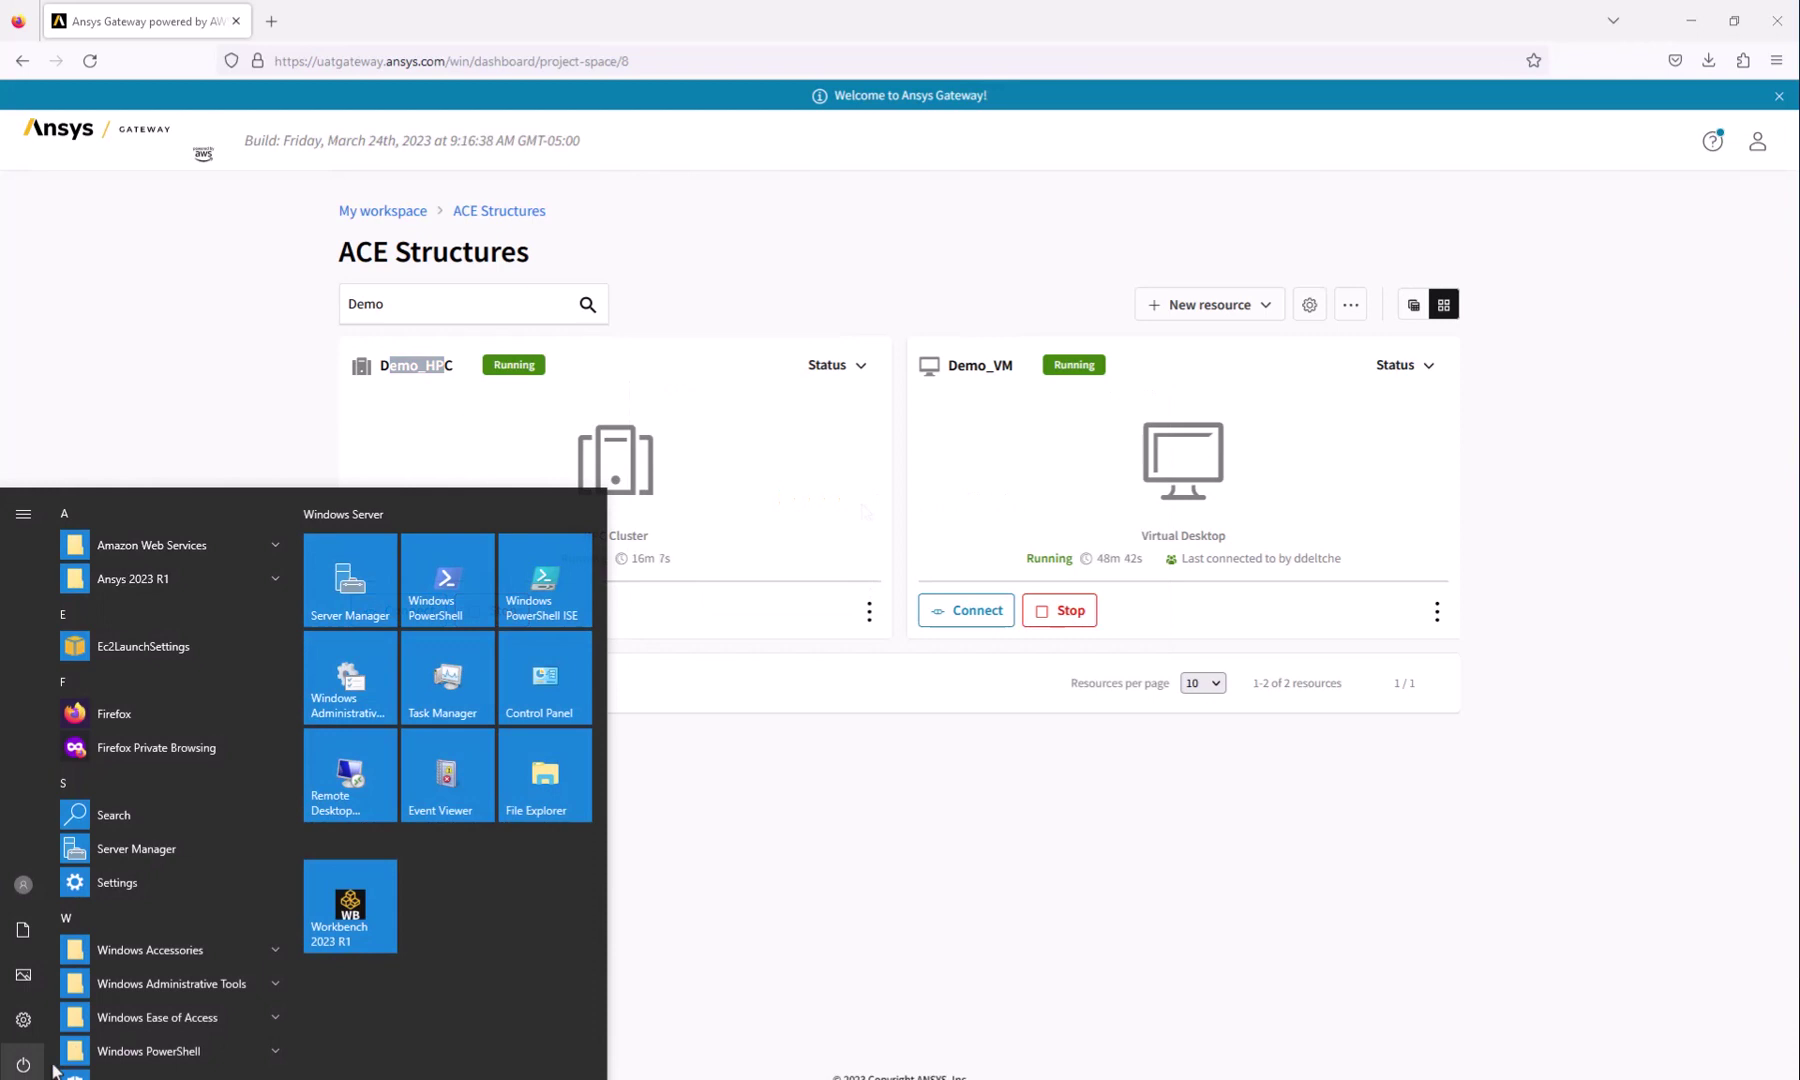
pyautogui.click(348, 905)
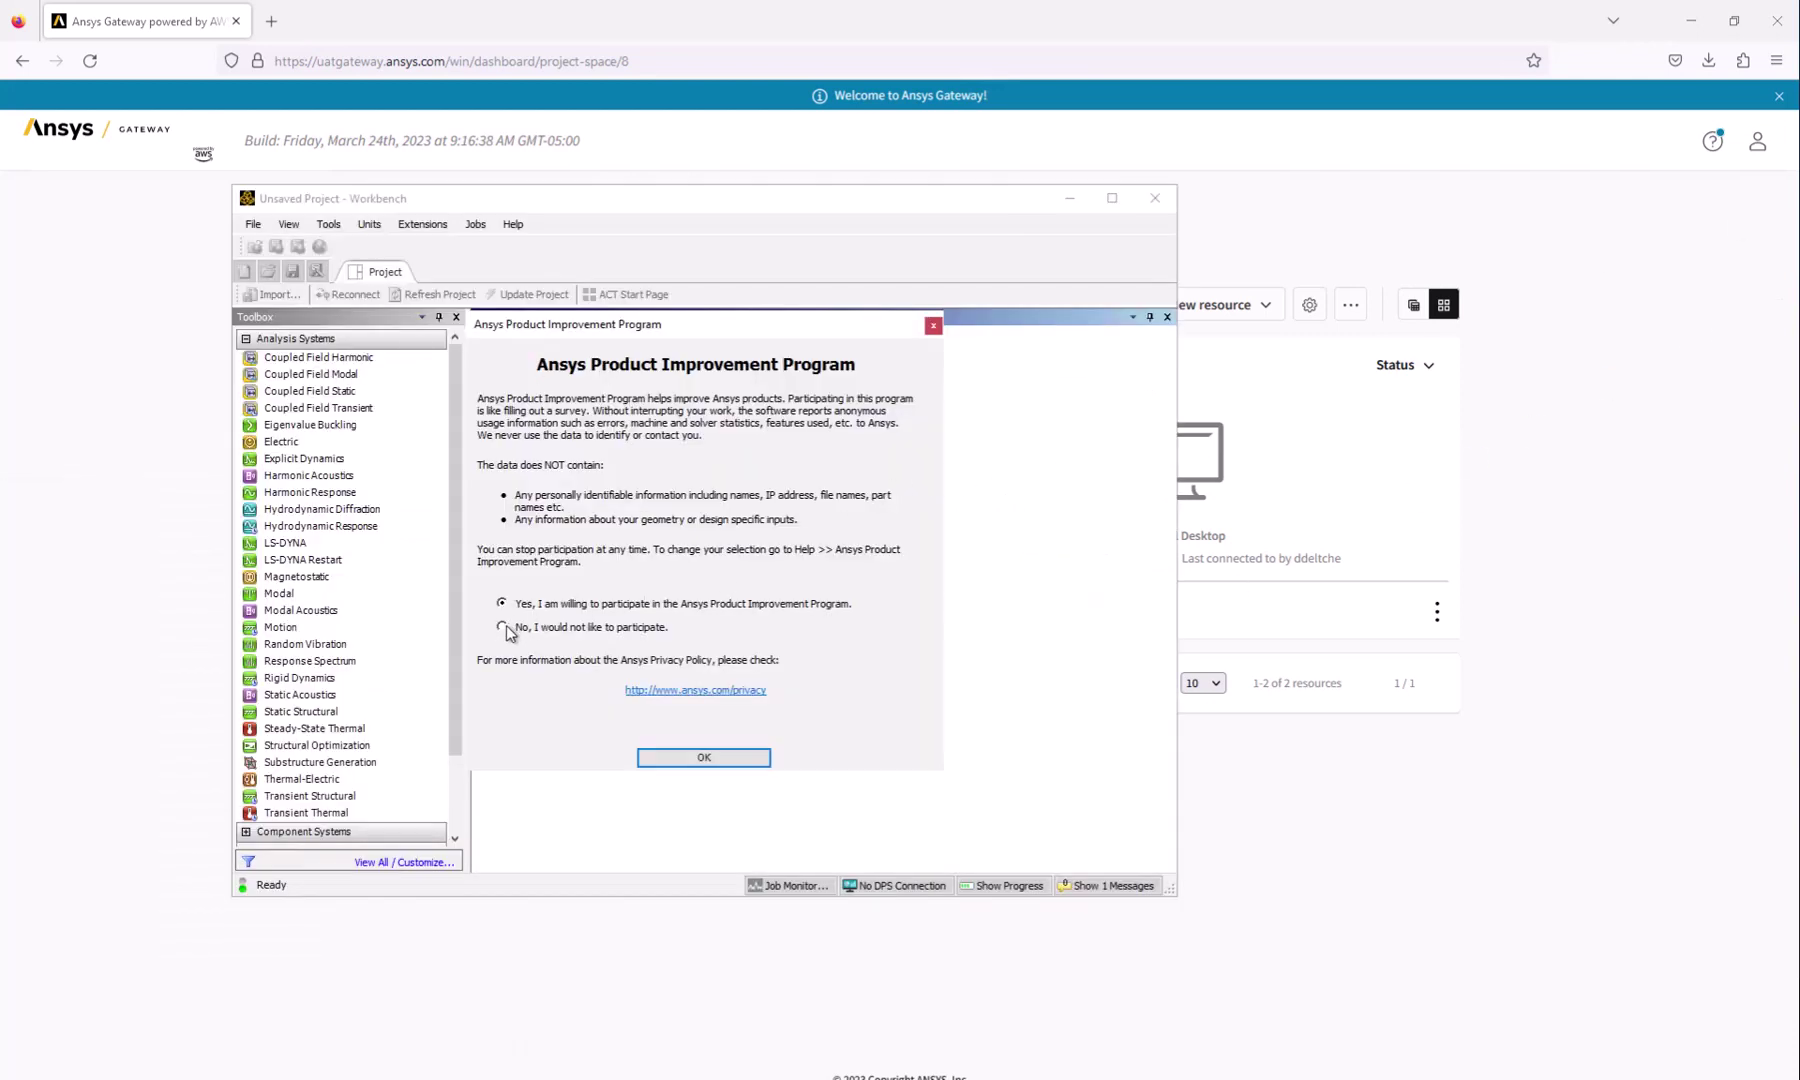
pyautogui.click(503, 627)
pyautogui.click(695, 759)
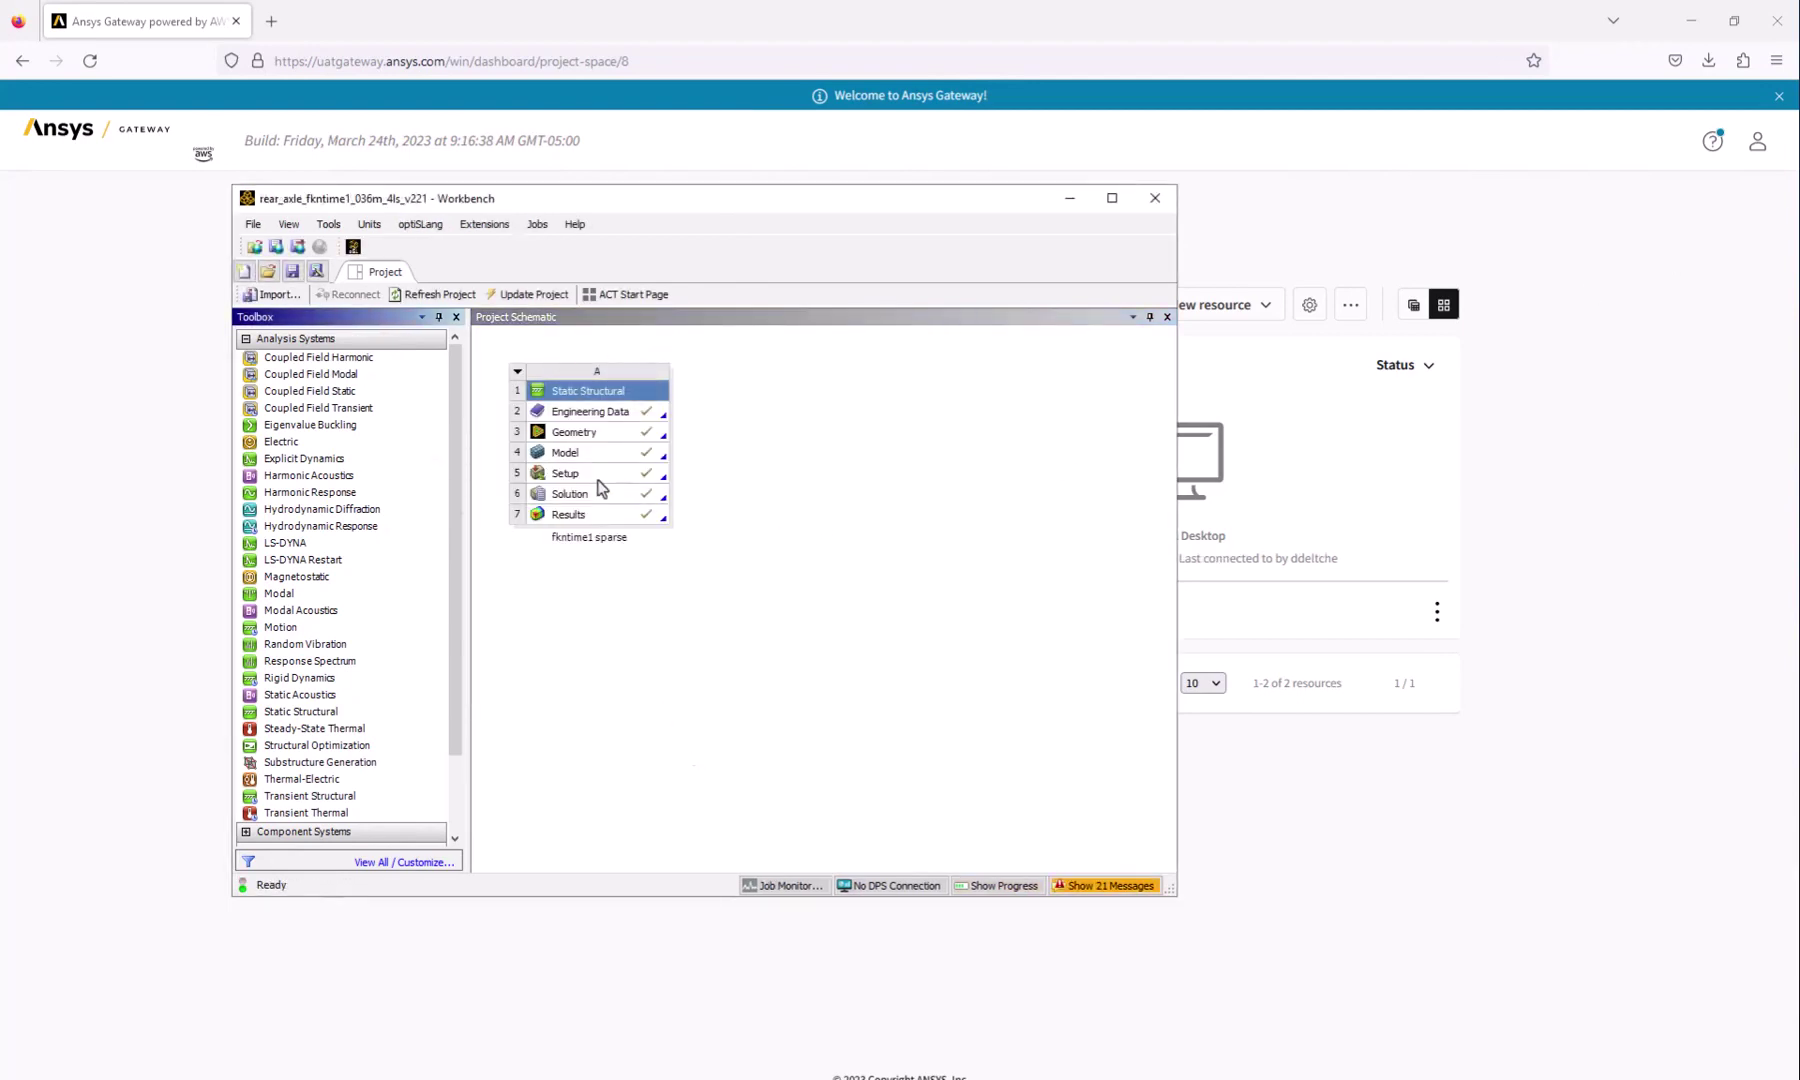
# Step: Open the rear axle model in Mechanical and set Demo_HPC as solve target with 96 cores
pyautogui.click(570, 452)
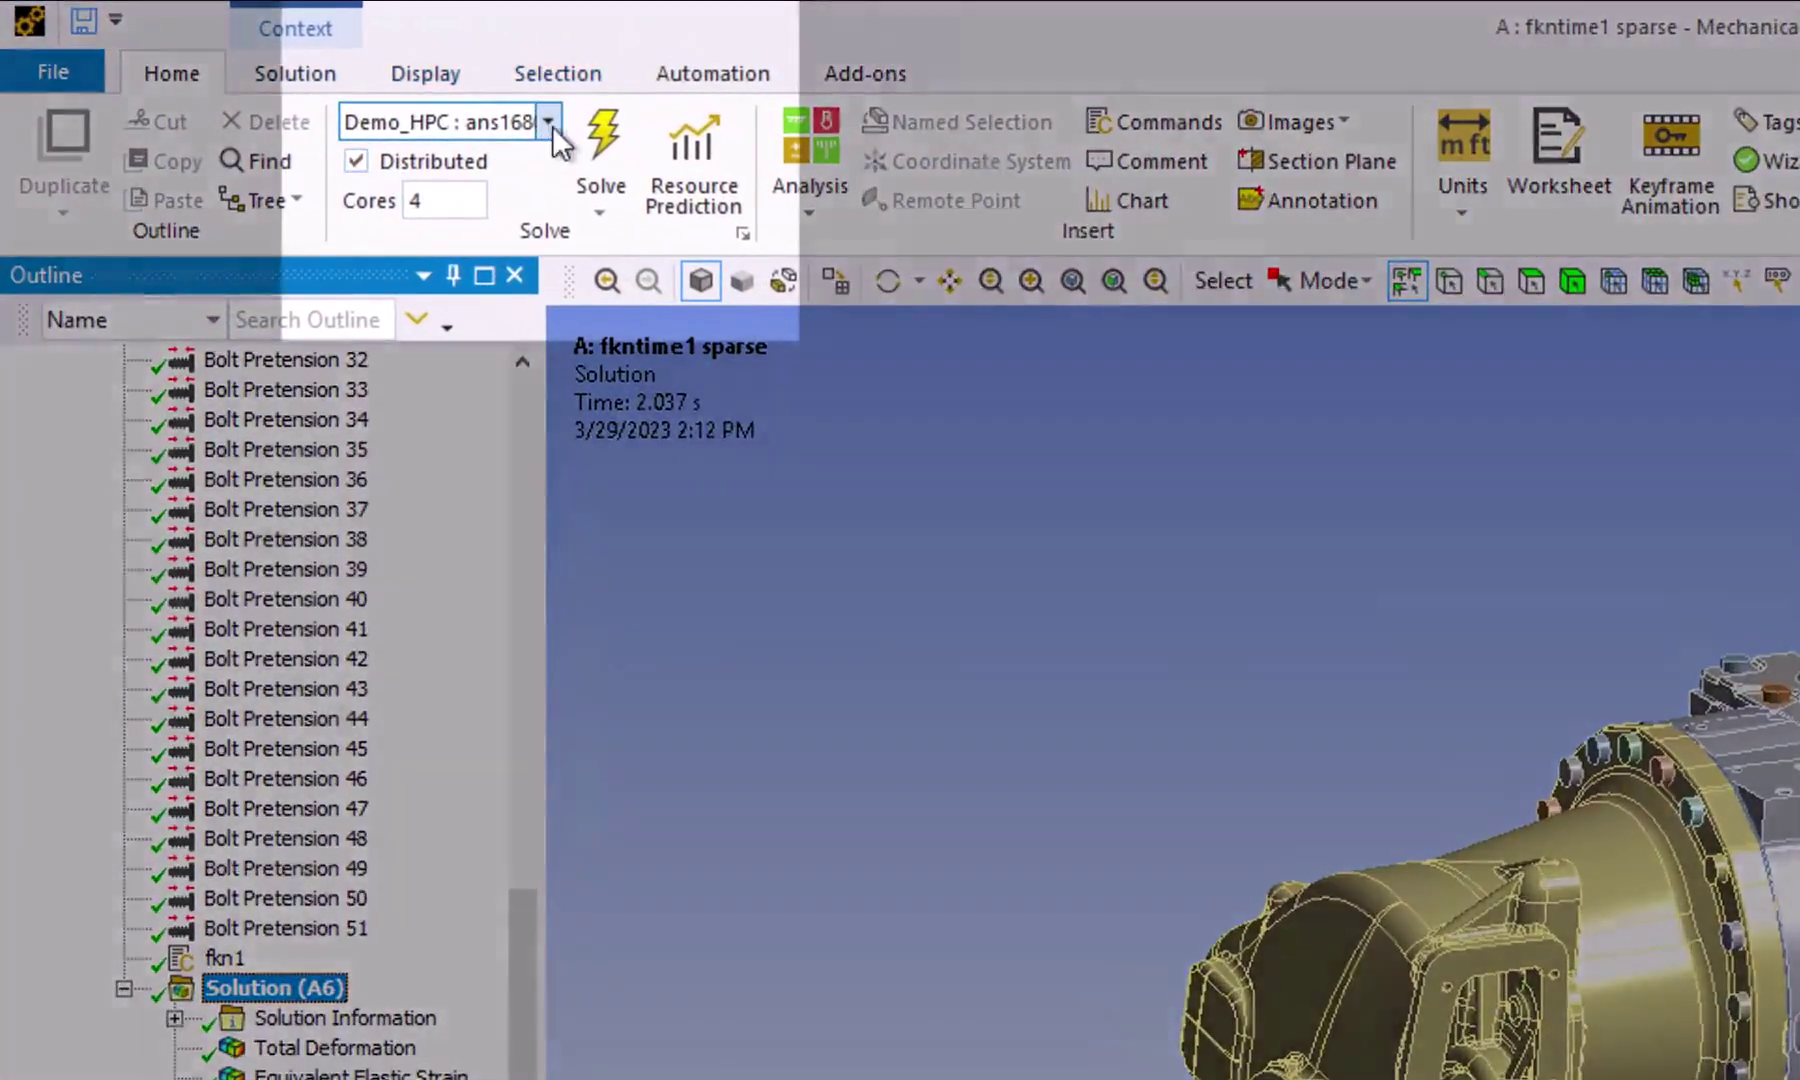
pyautogui.click(549, 122)
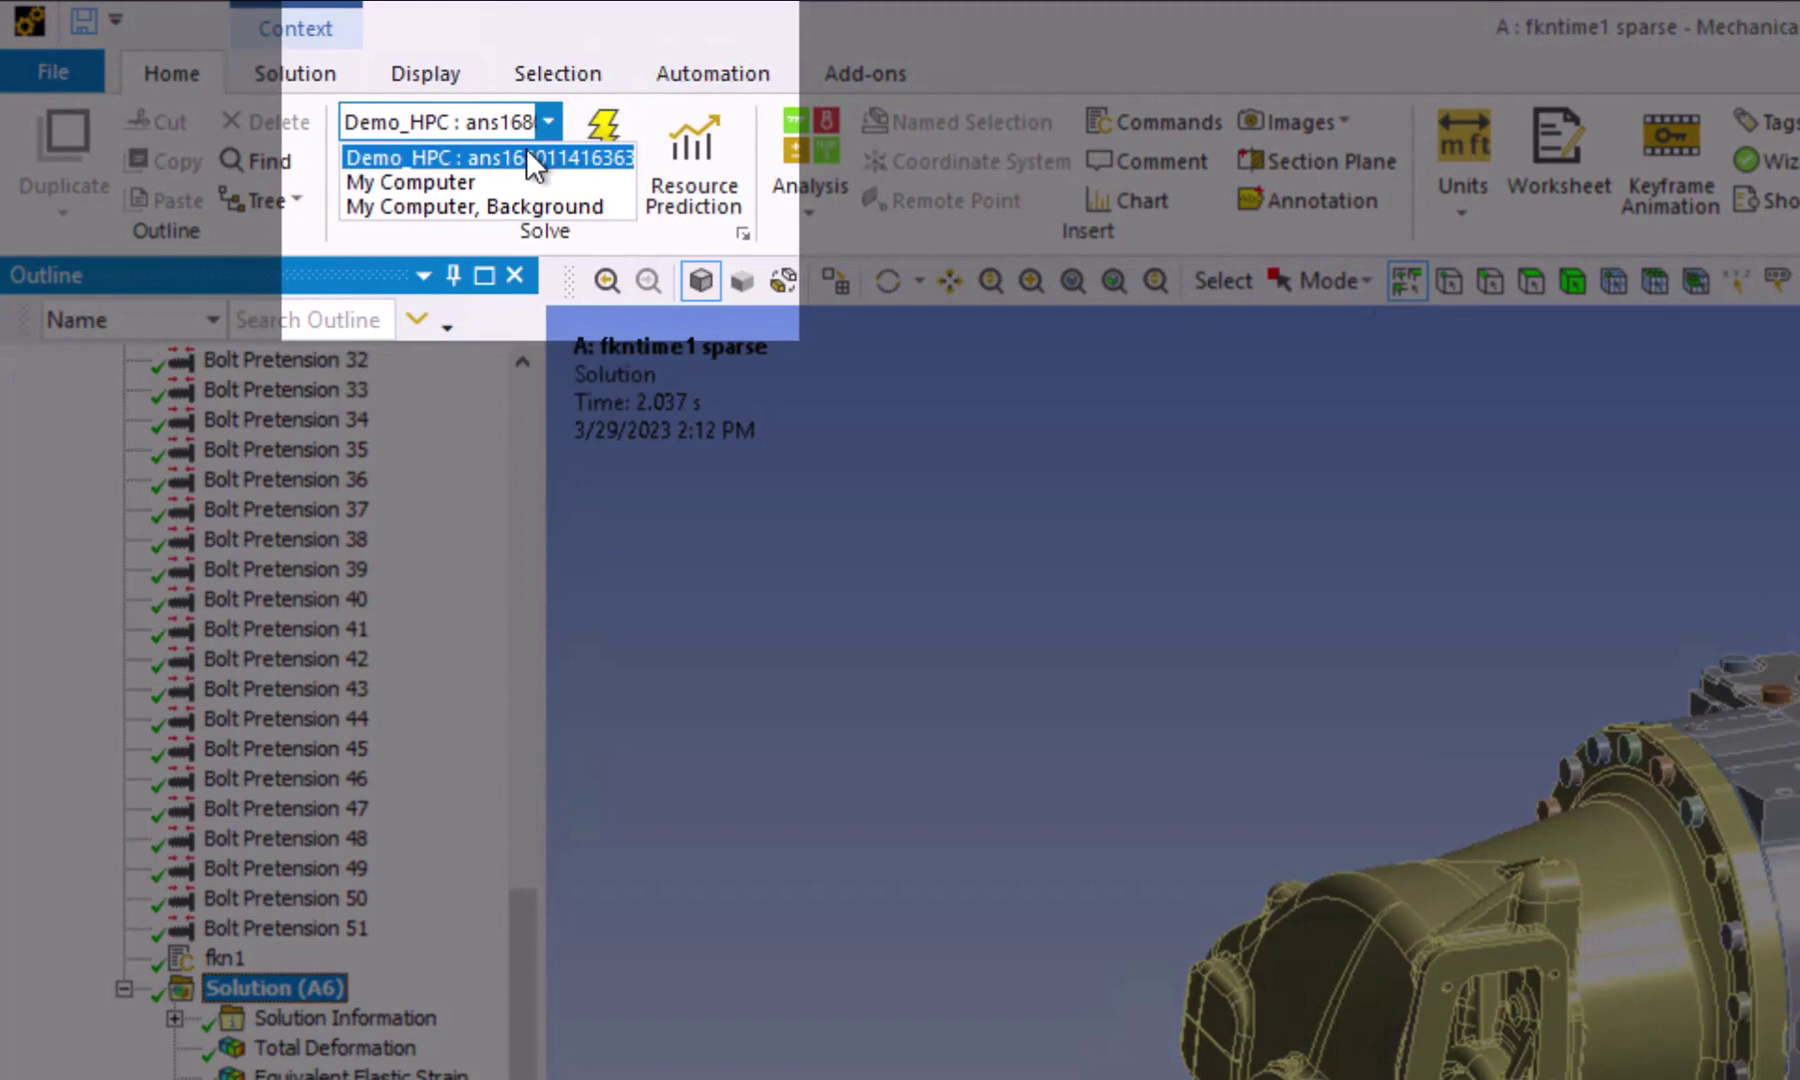
pyautogui.click(561, 13)
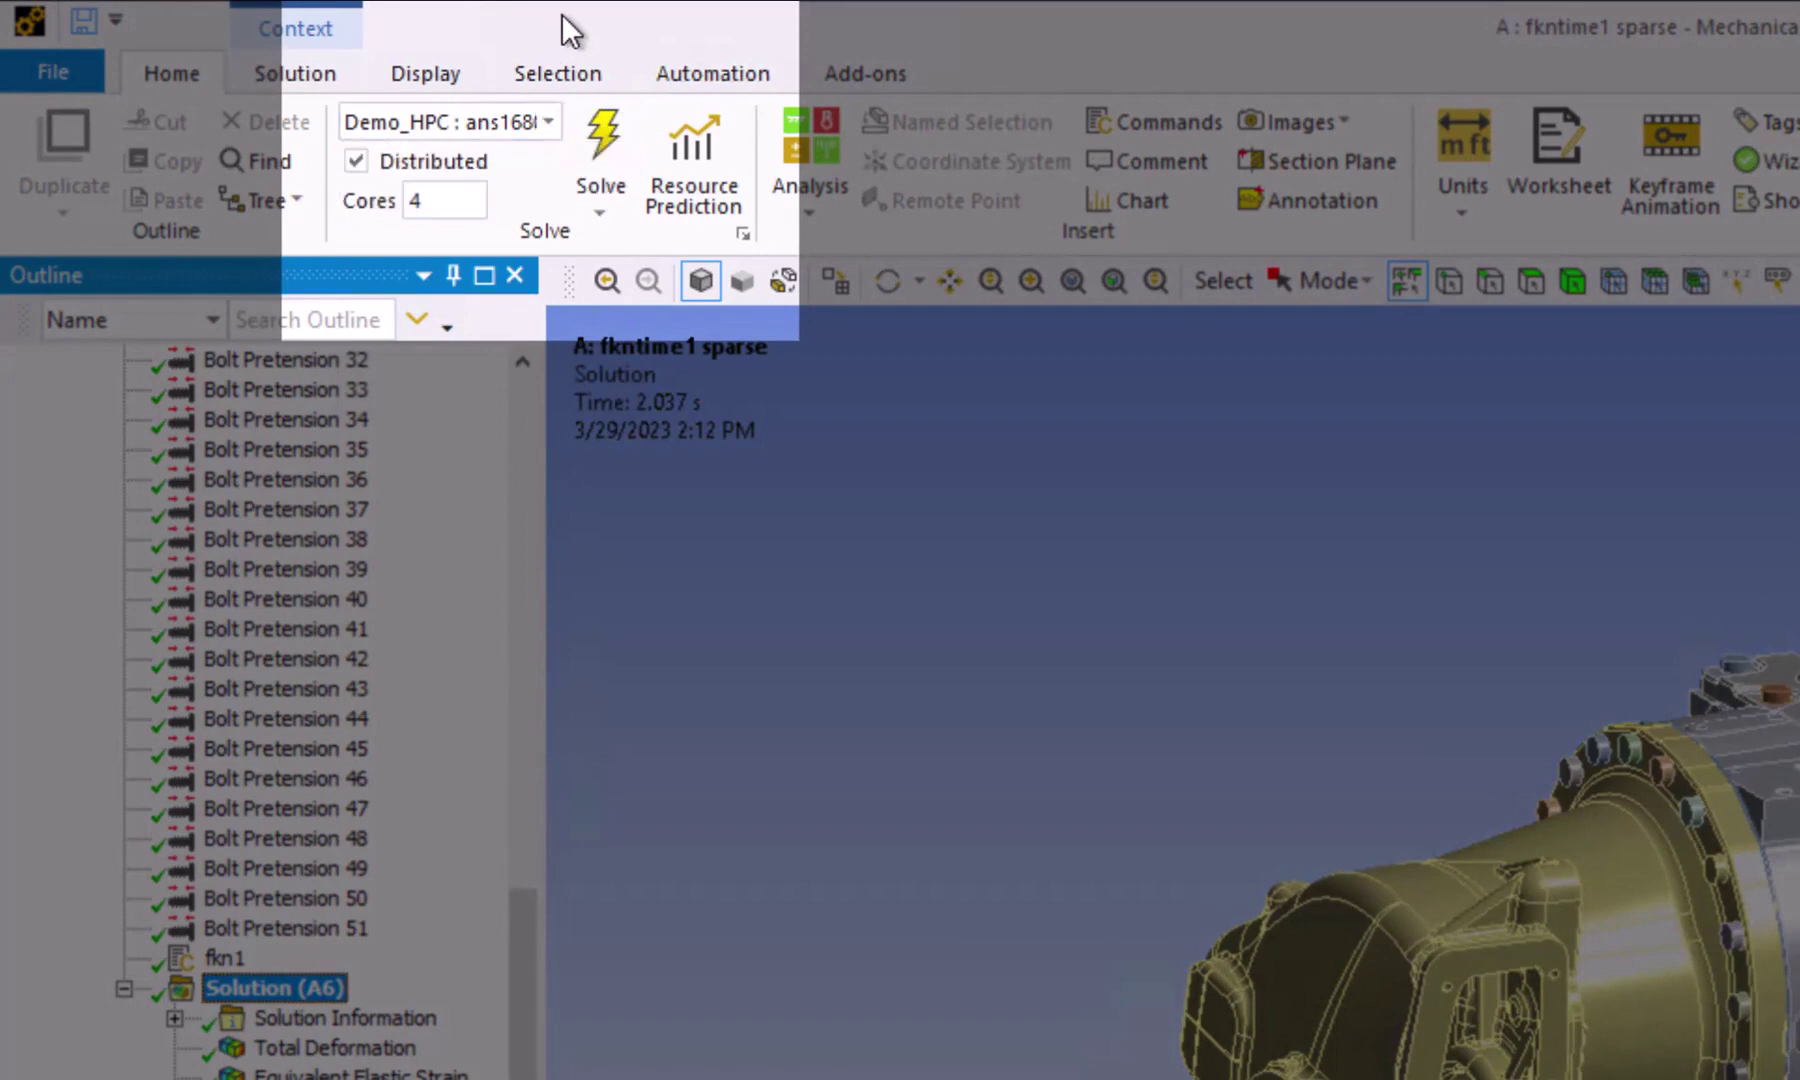
pyautogui.click(436, 194)
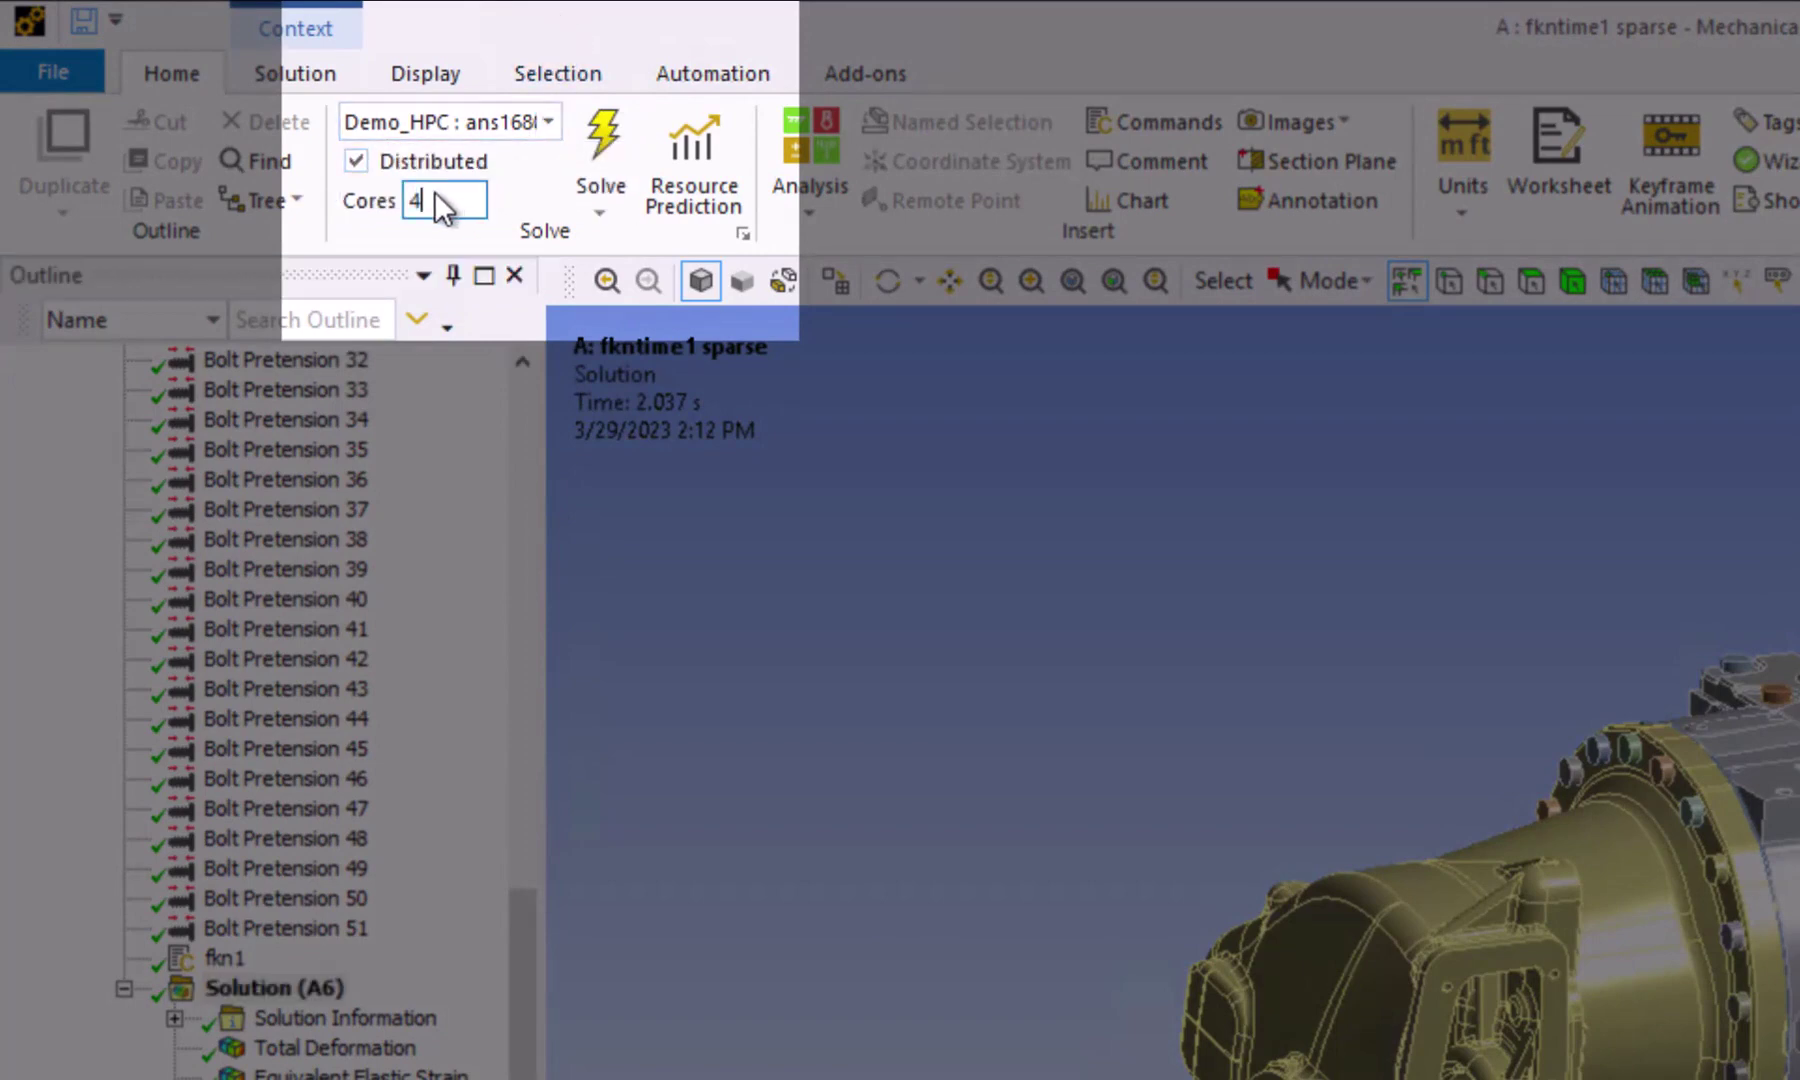
pyautogui.press('BackSpace')
pyautogui.write('96')
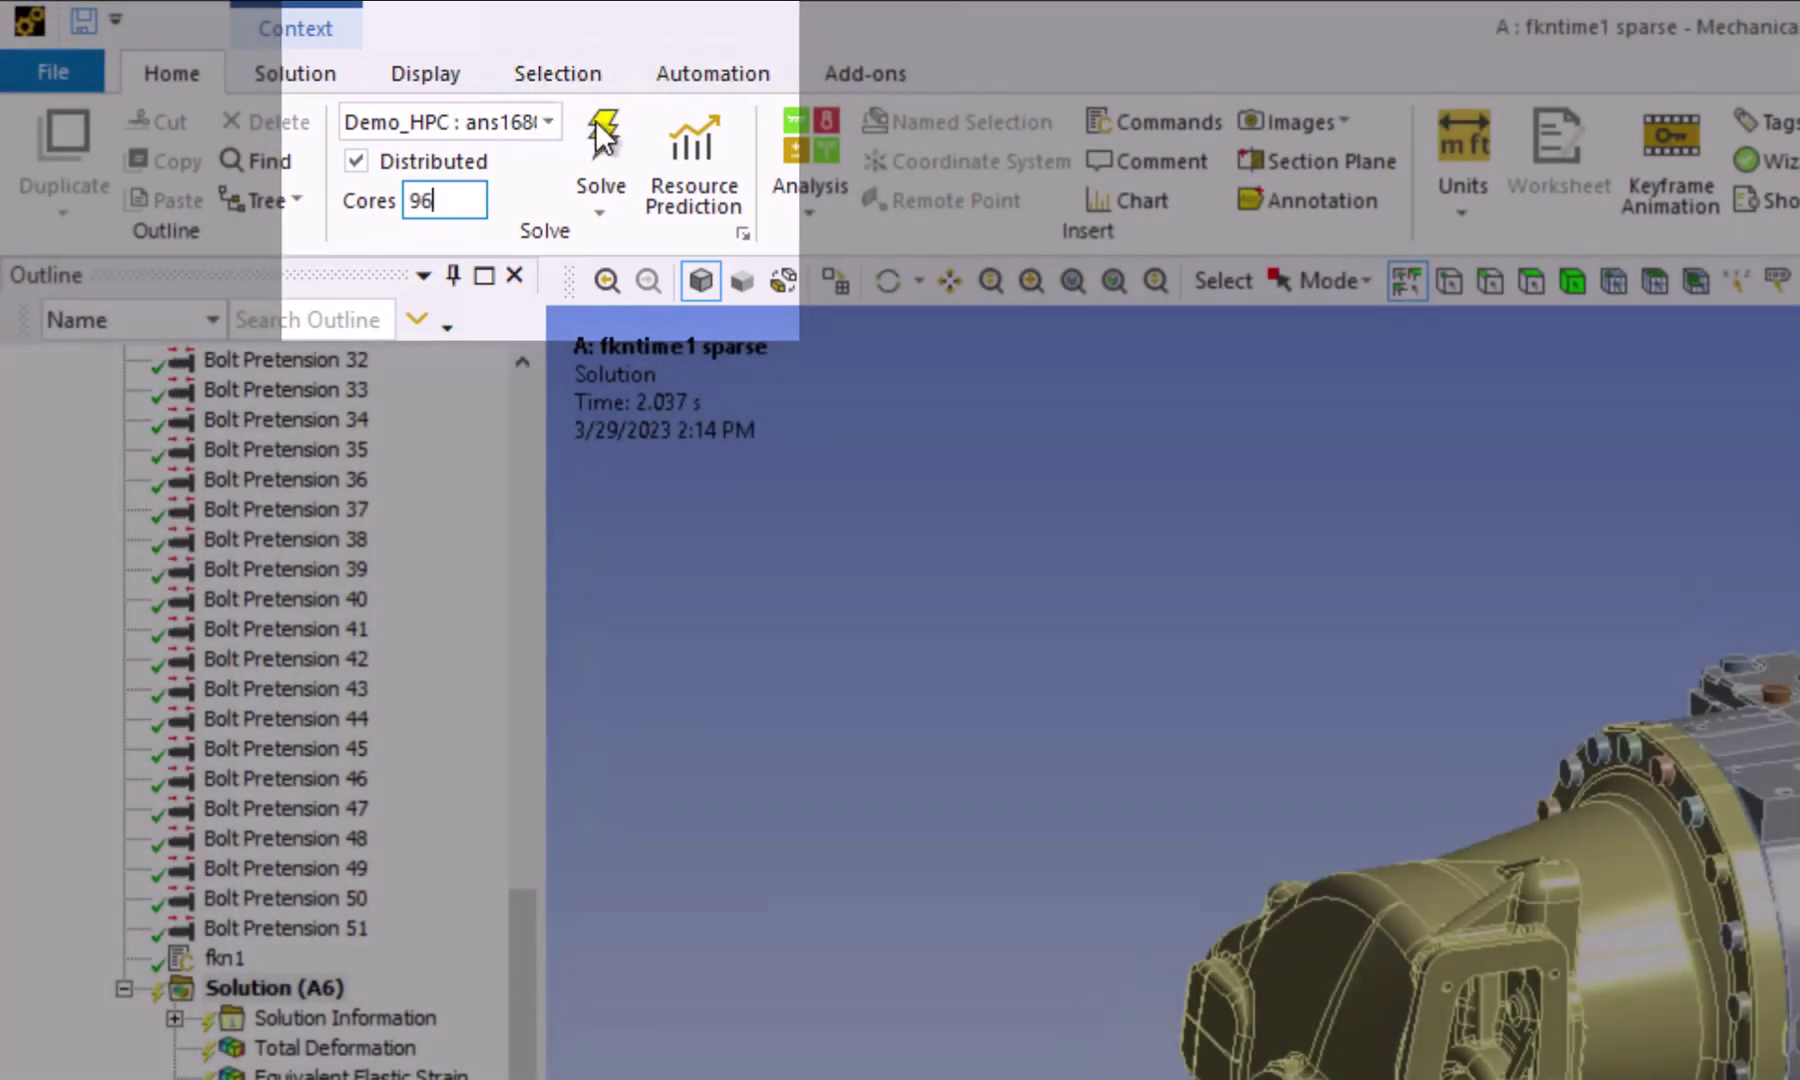
# Step: Start the solve, select Solution (A6), and return to the Workbench window
pyautogui.click(597, 125)
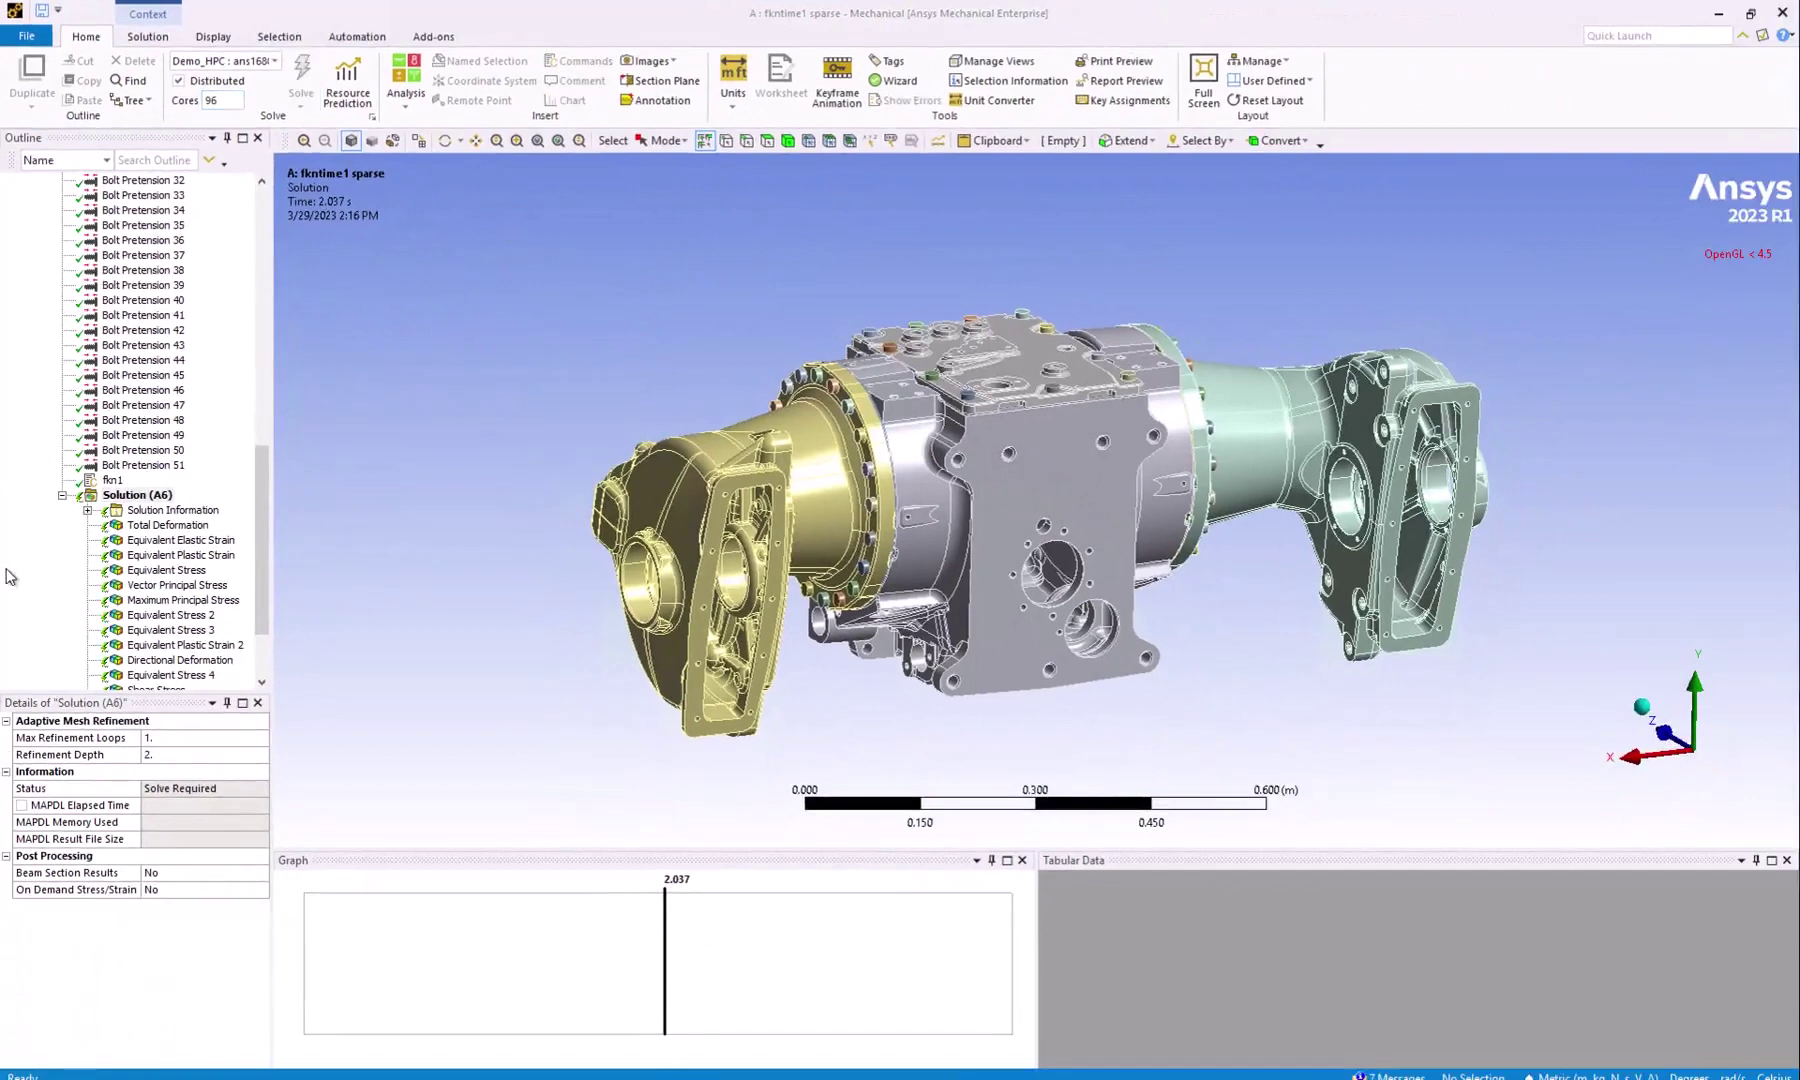
pyautogui.click(141, 494)
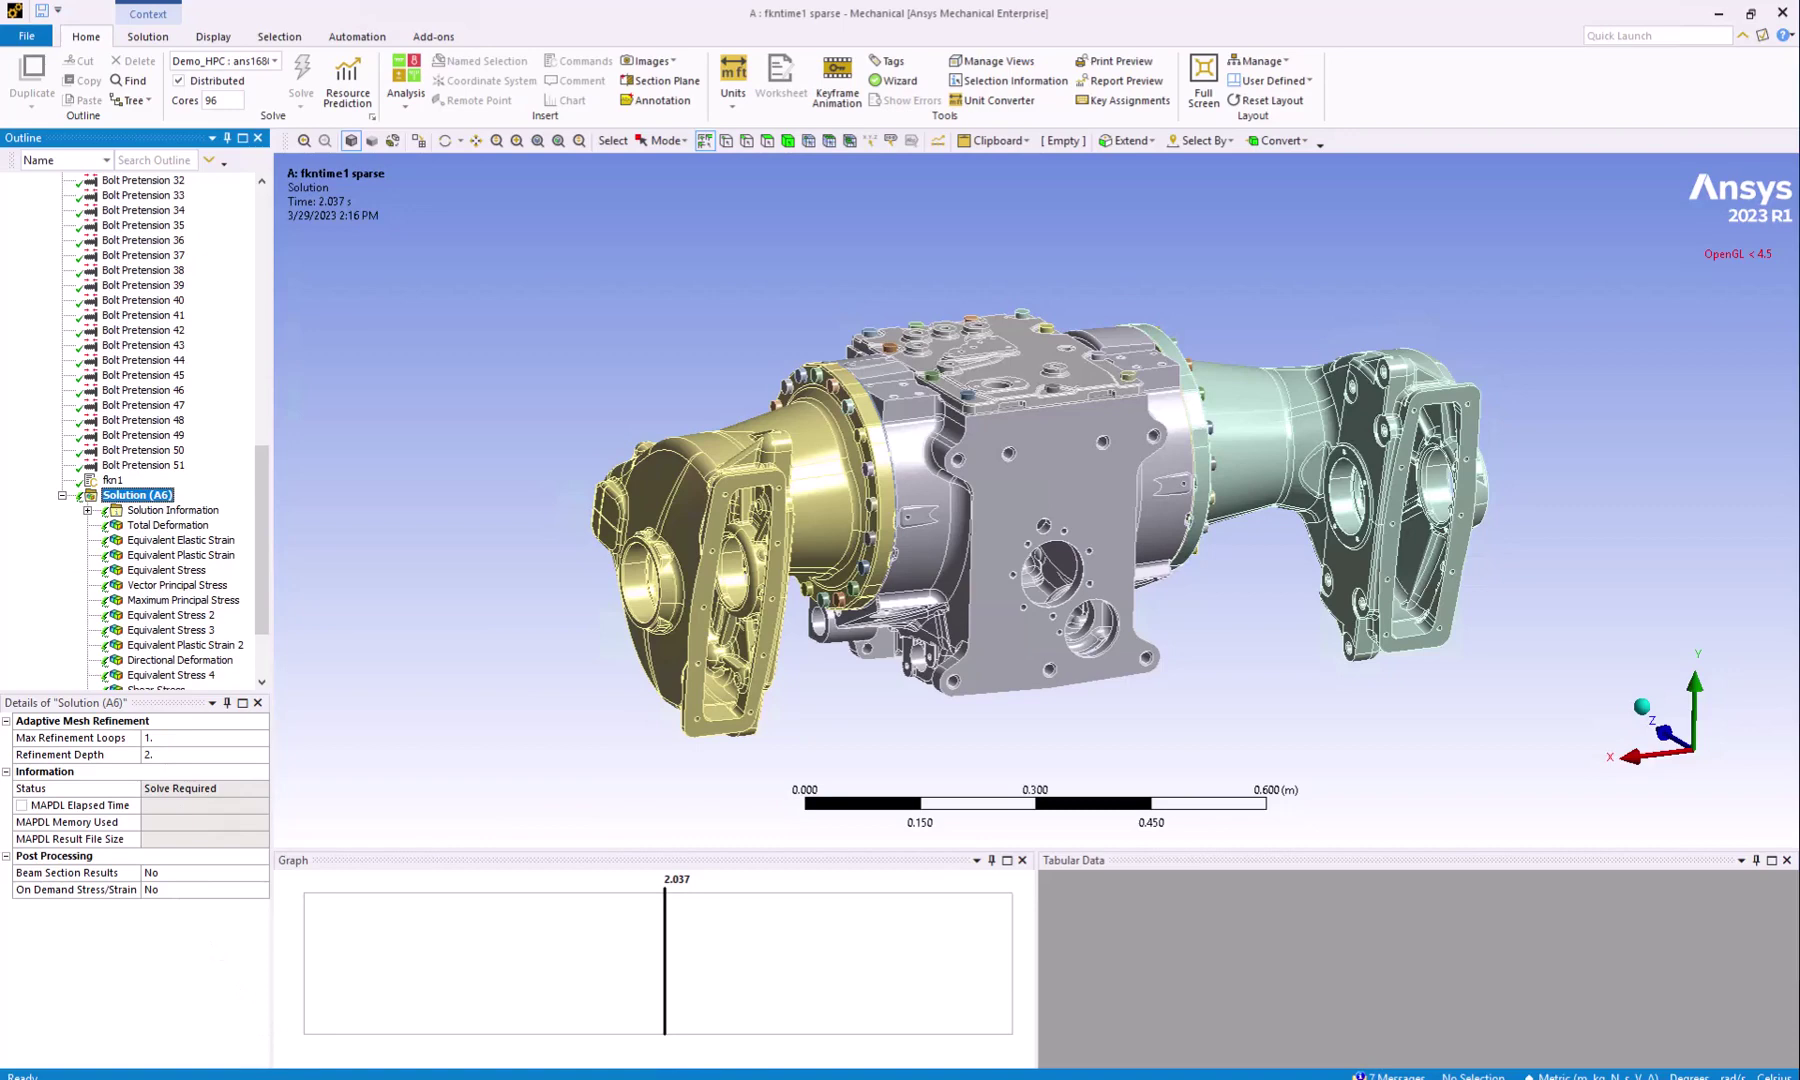
pyautogui.hotkey('alt', 'Tab')
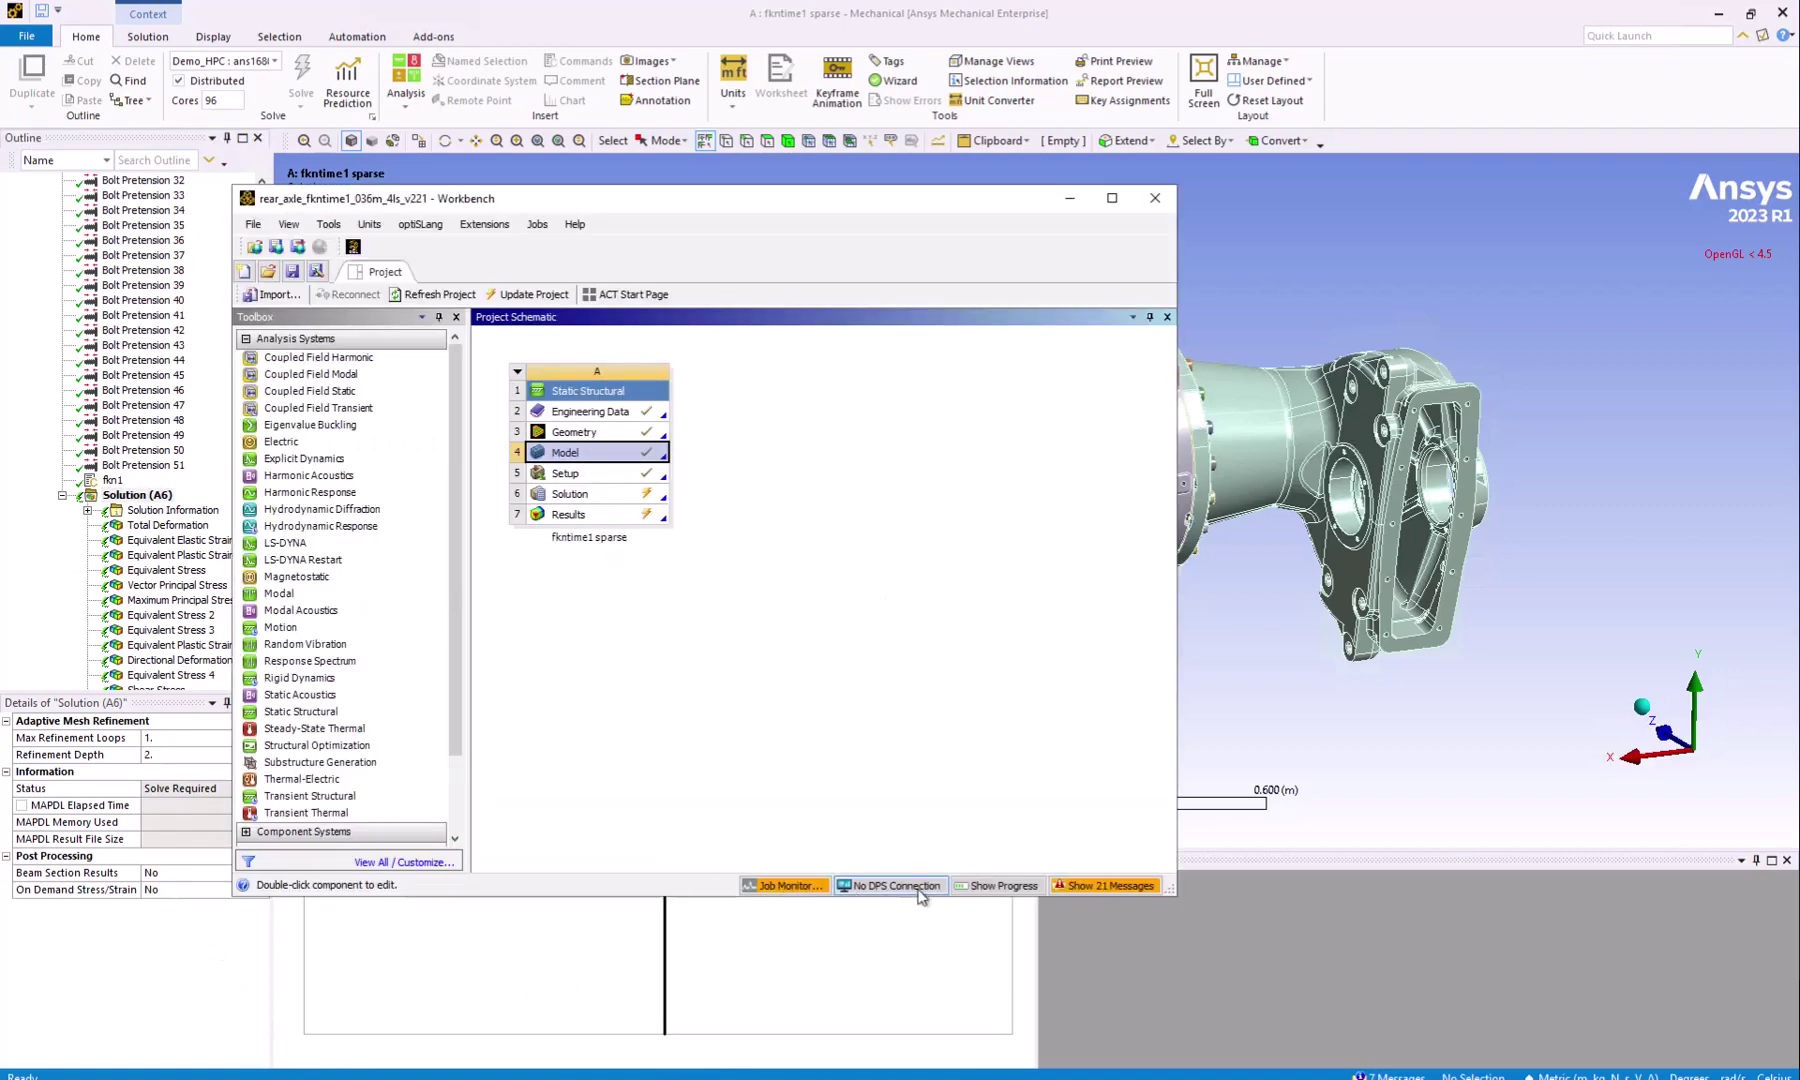
# Step: Review the running job's log in Job Monitor, then show Solution Information statistics for Solution (A6)
pyautogui.click(785, 886)
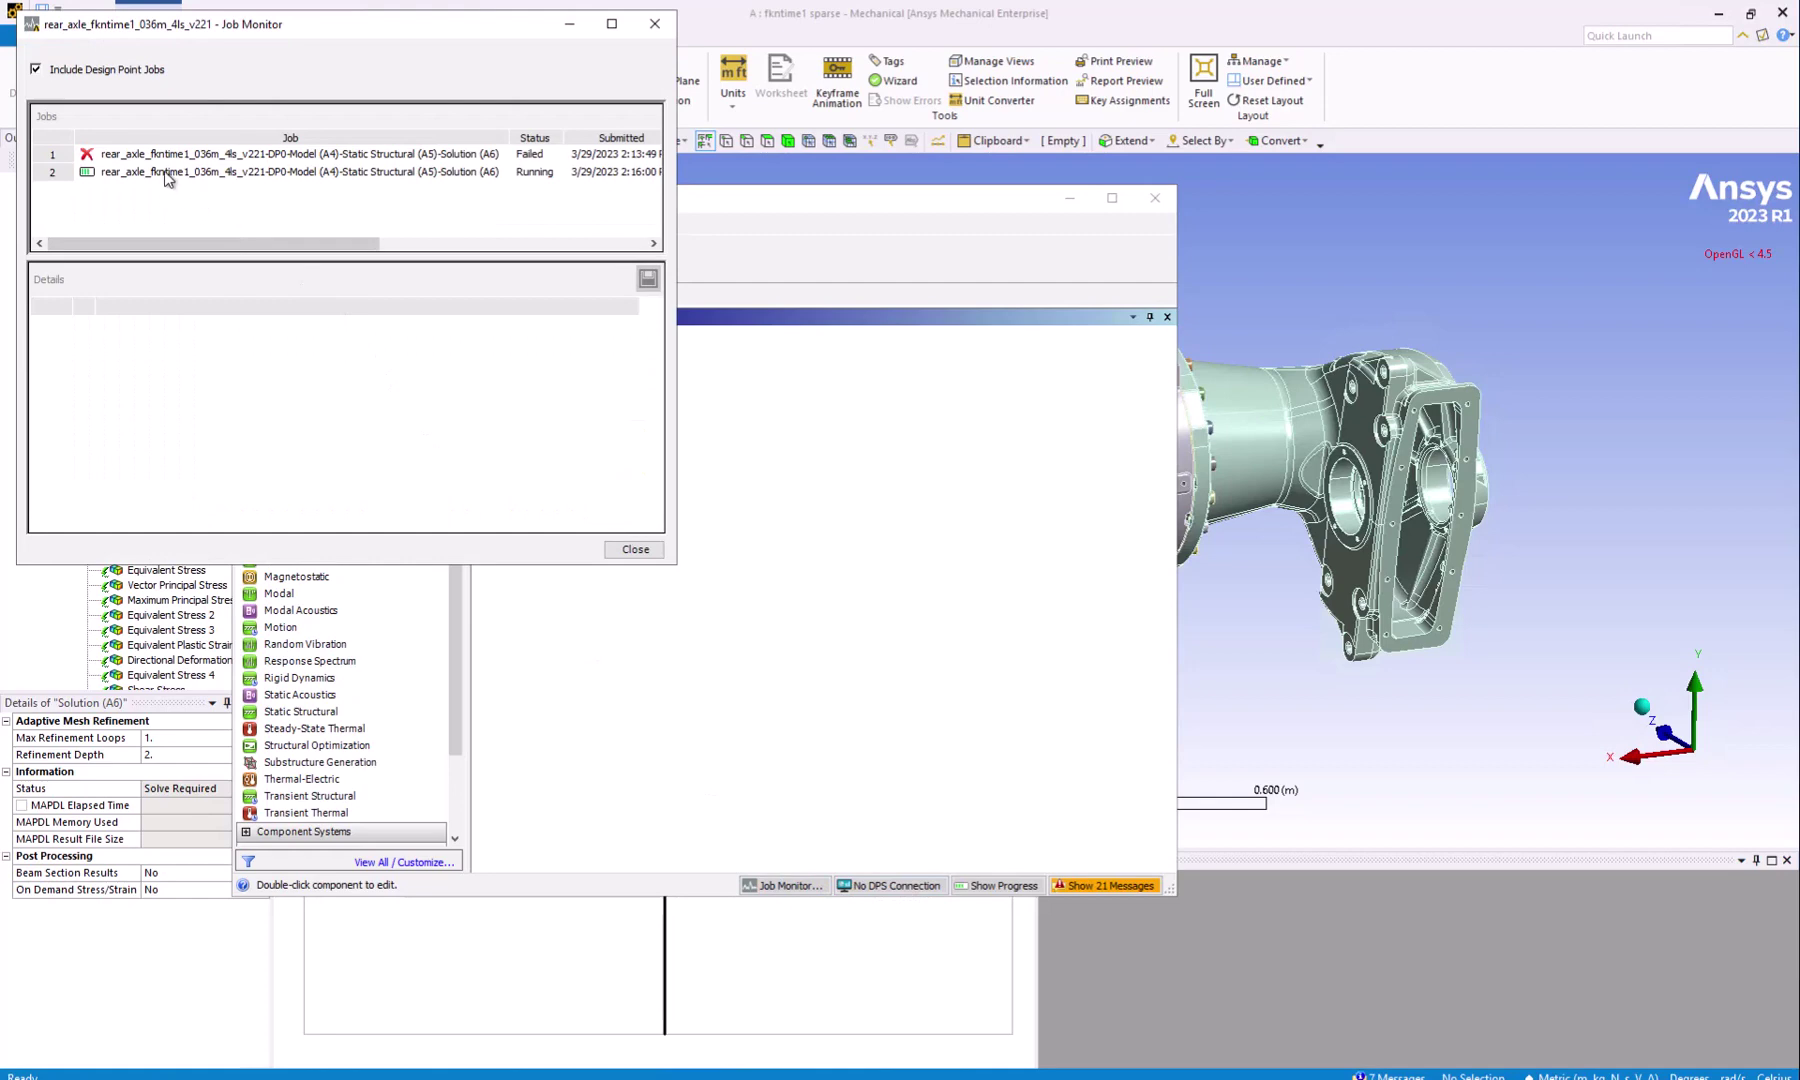
pyautogui.click(166, 174)
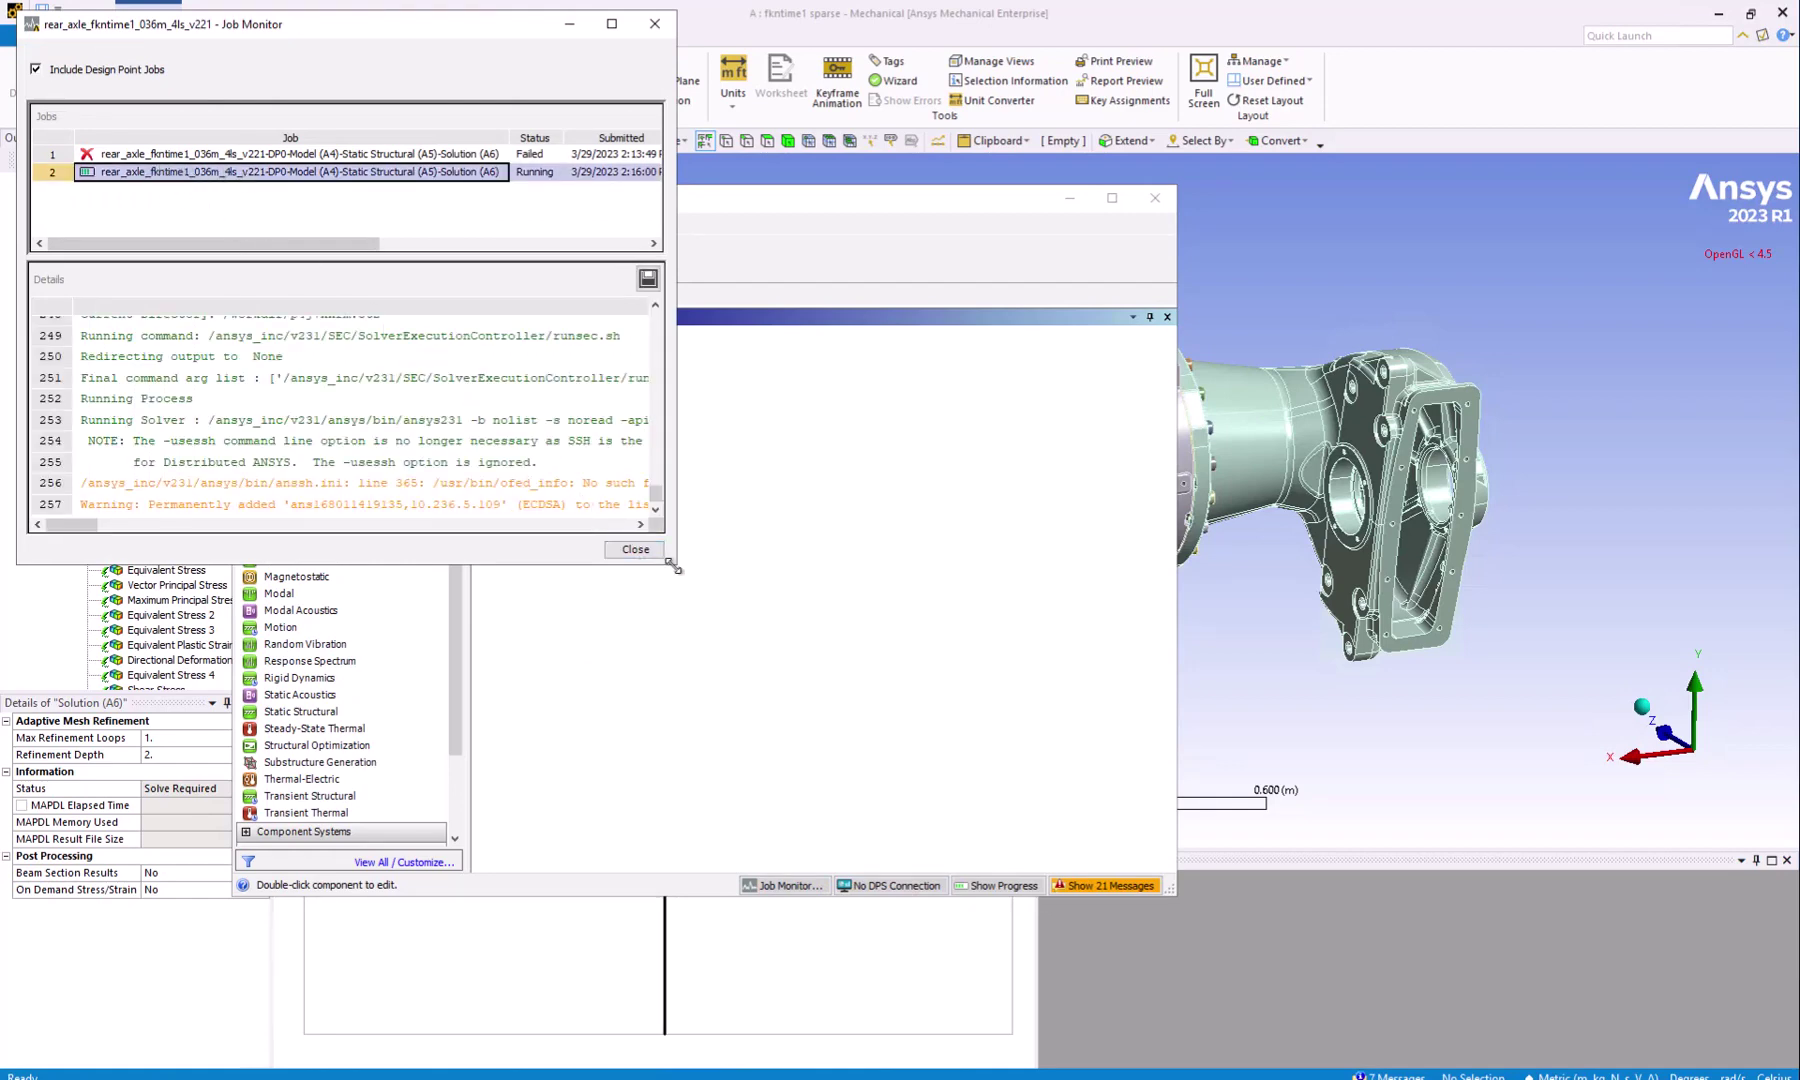
pyautogui.moveTo(673, 566); pyautogui.dragTo(892, 708)
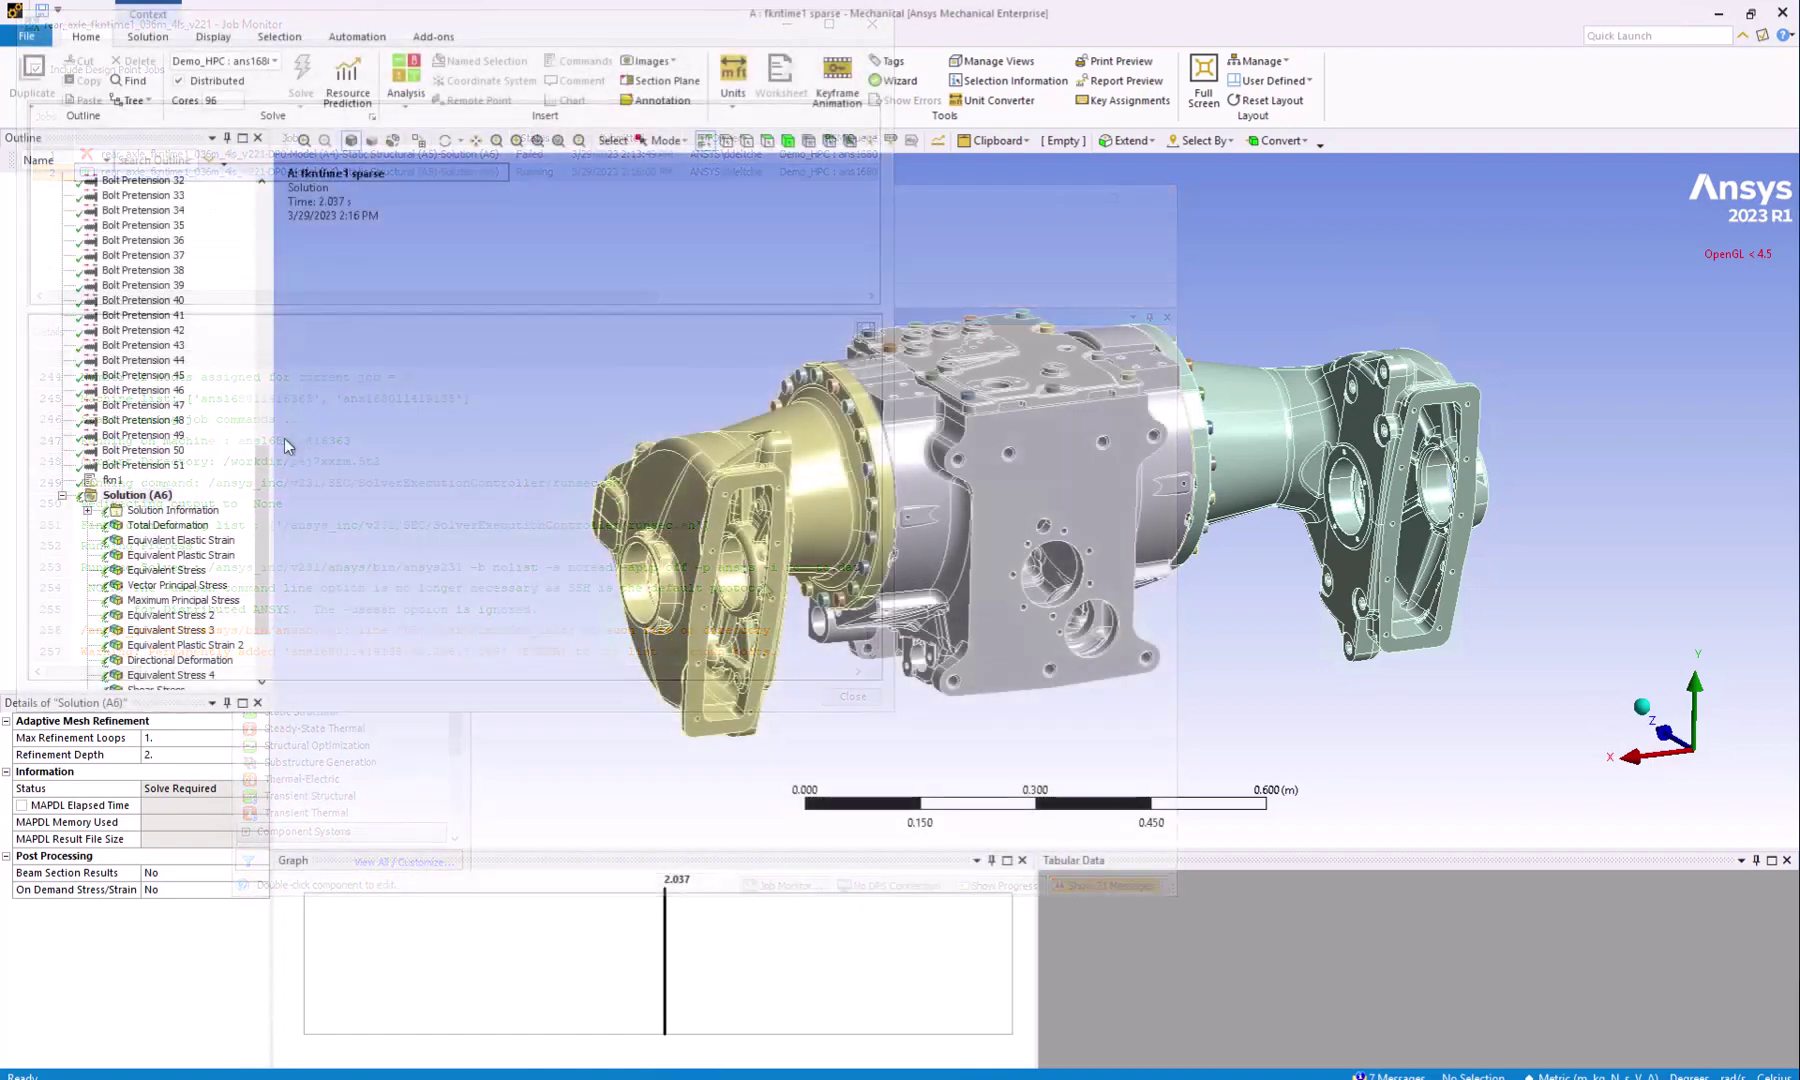
pyautogui.click(172, 510)
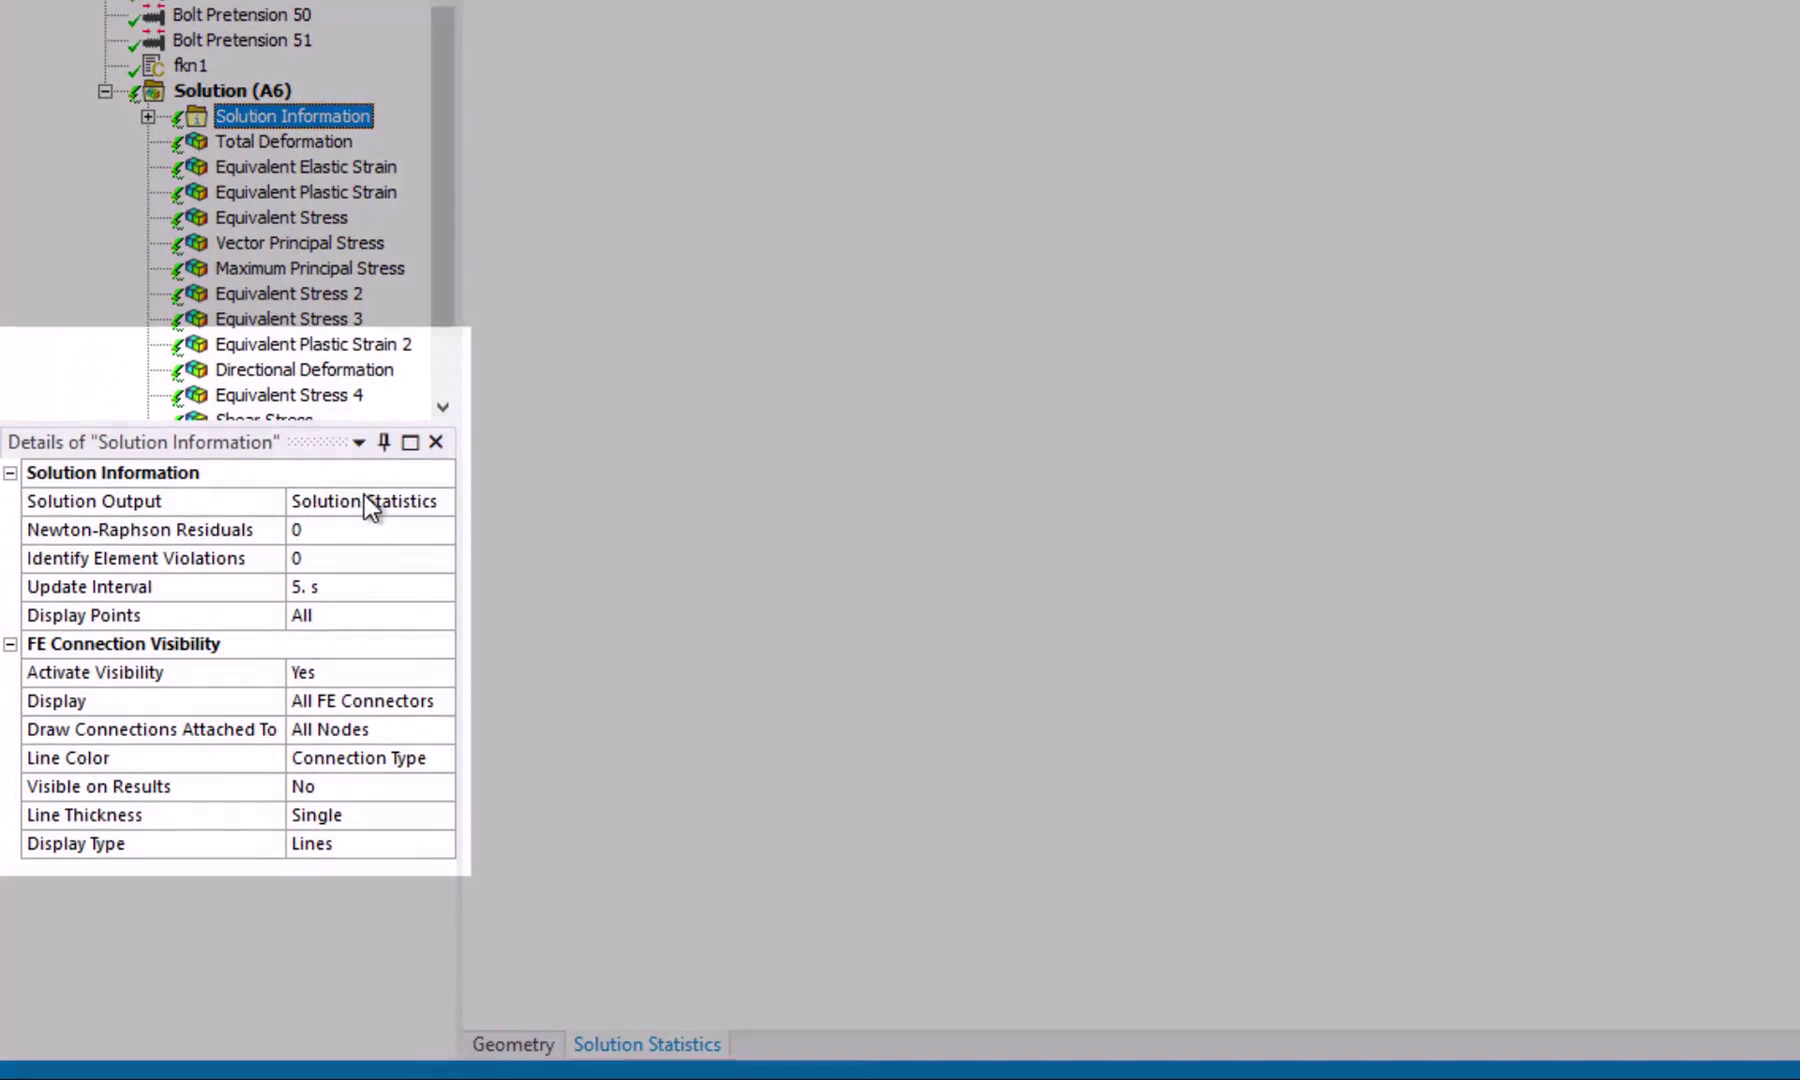
# Step: Switch the Solution Information output to Solver Output to confirm 96 parallel processes
pyautogui.click(364, 500)
pyautogui.click(440, 502)
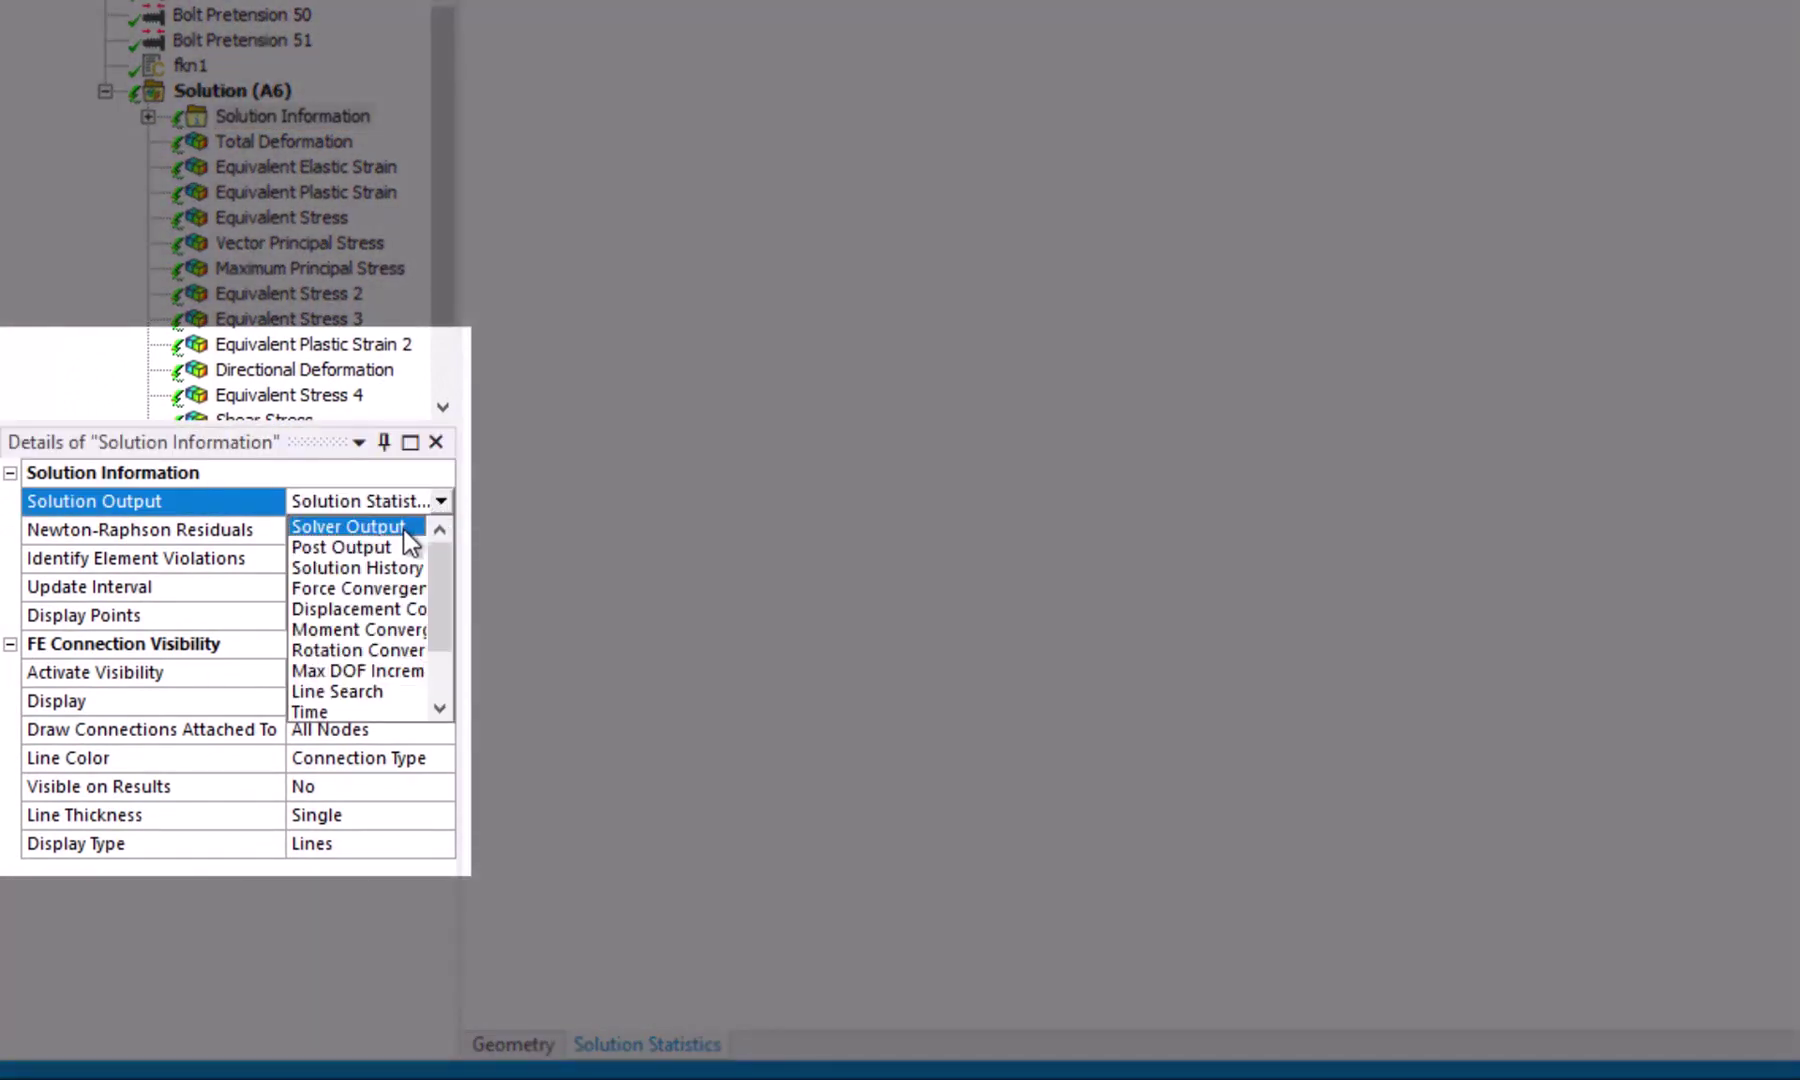
pyautogui.click(350, 524)
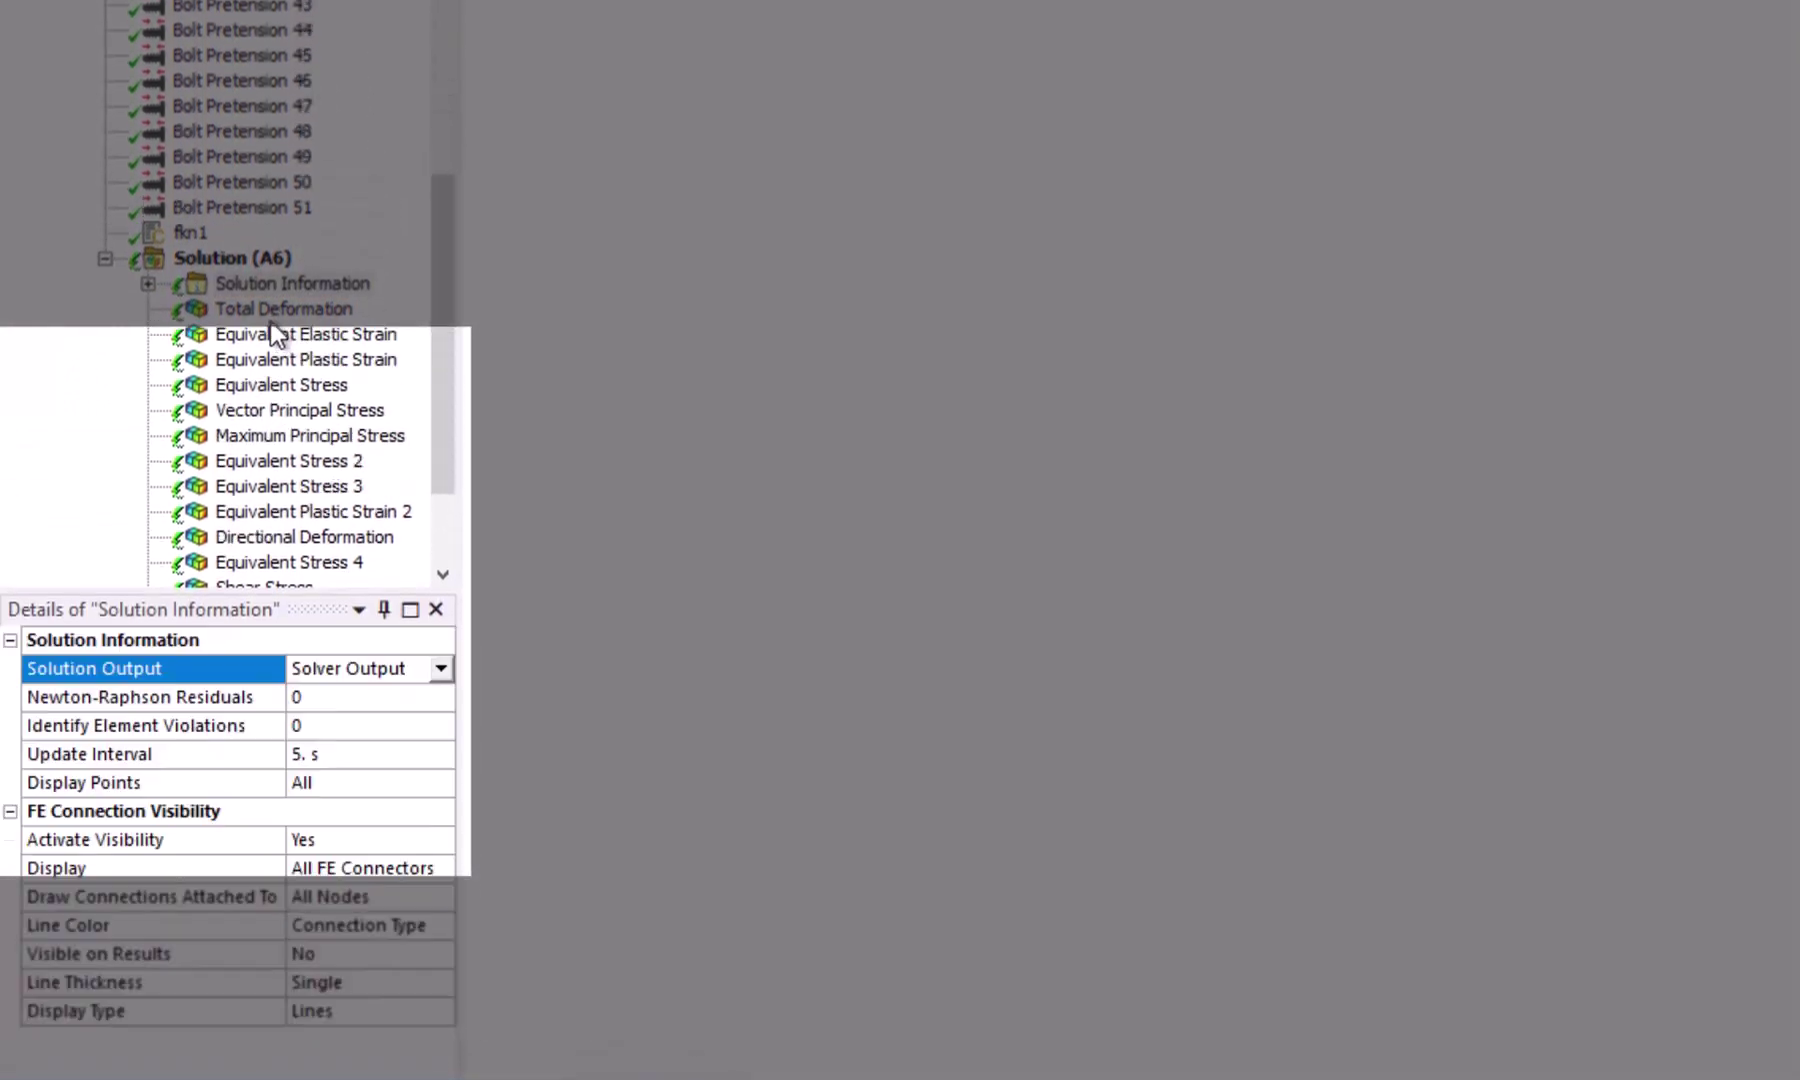
# Step: Rotate the rear axle to inspect its Total Deformation result, peaking at 17.122 mm at 4 s
pyautogui.rightClick(240, 284)
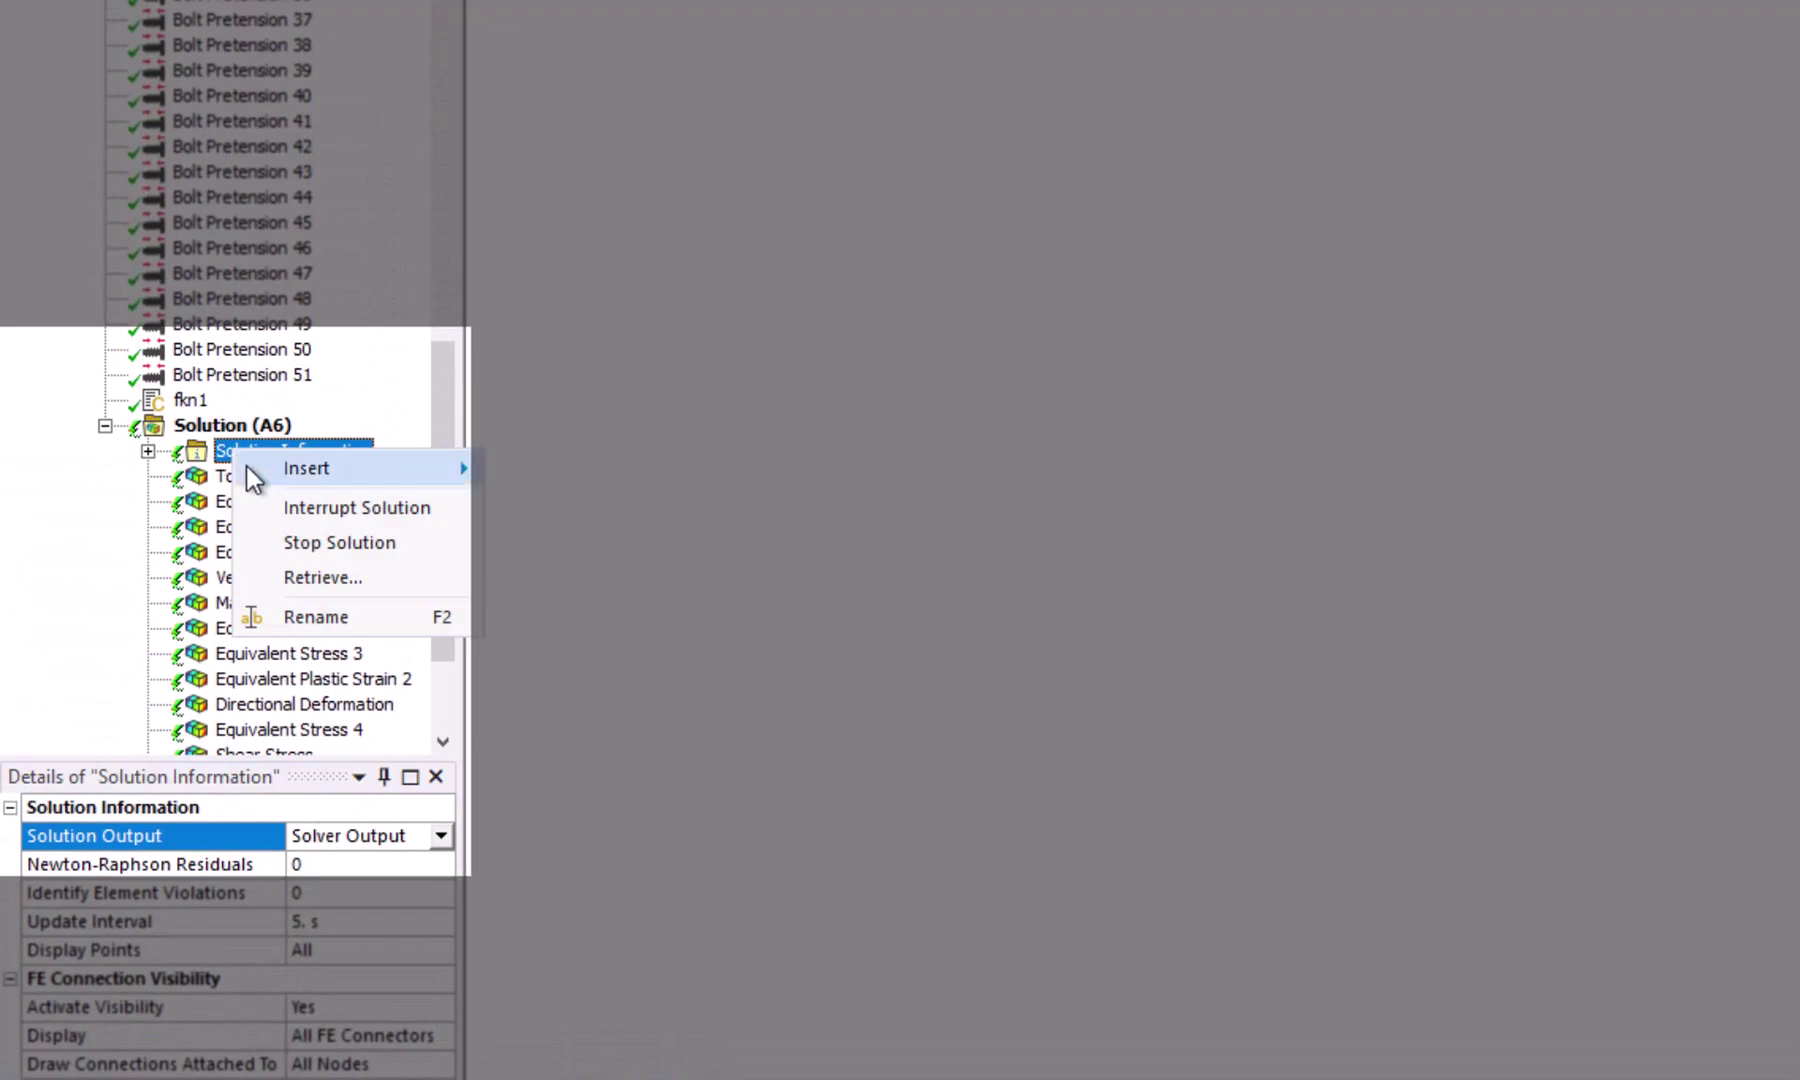
pyautogui.press('Escape')
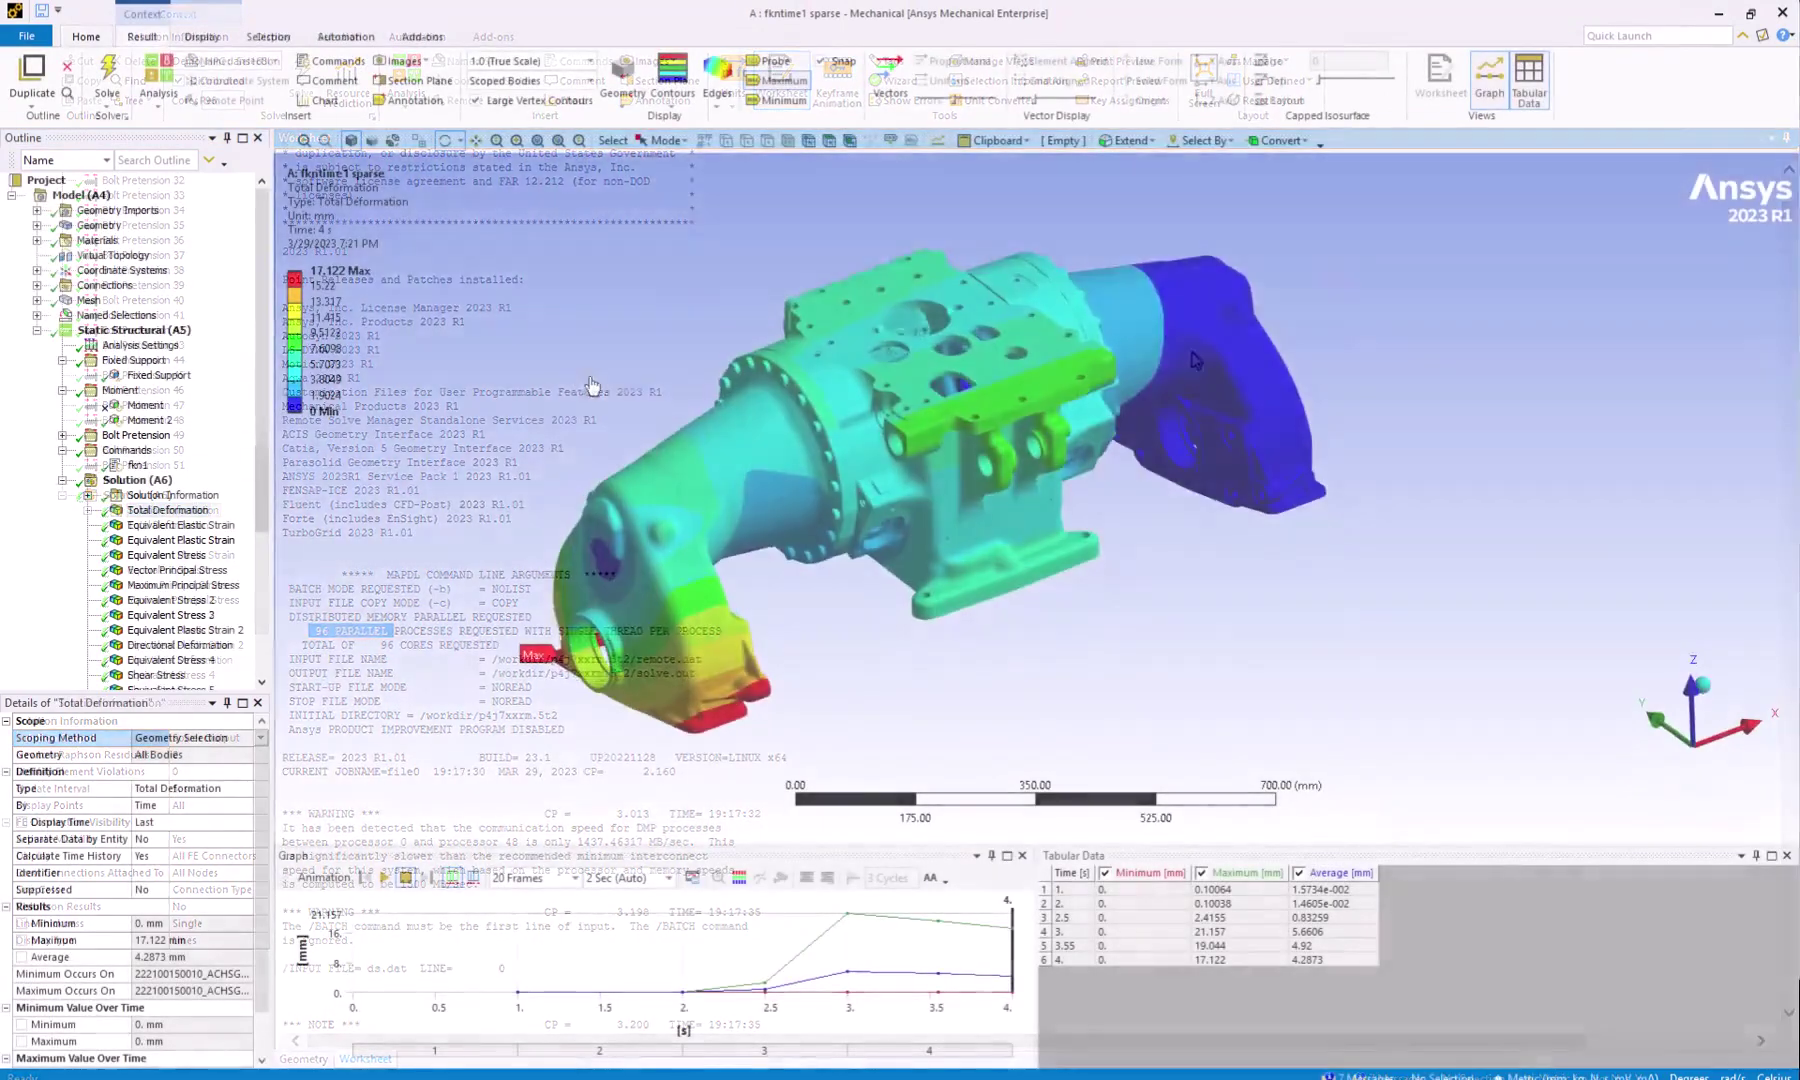
pyautogui.moveTo(650, 410); pyautogui.dragTo(598, 372, button='middle')
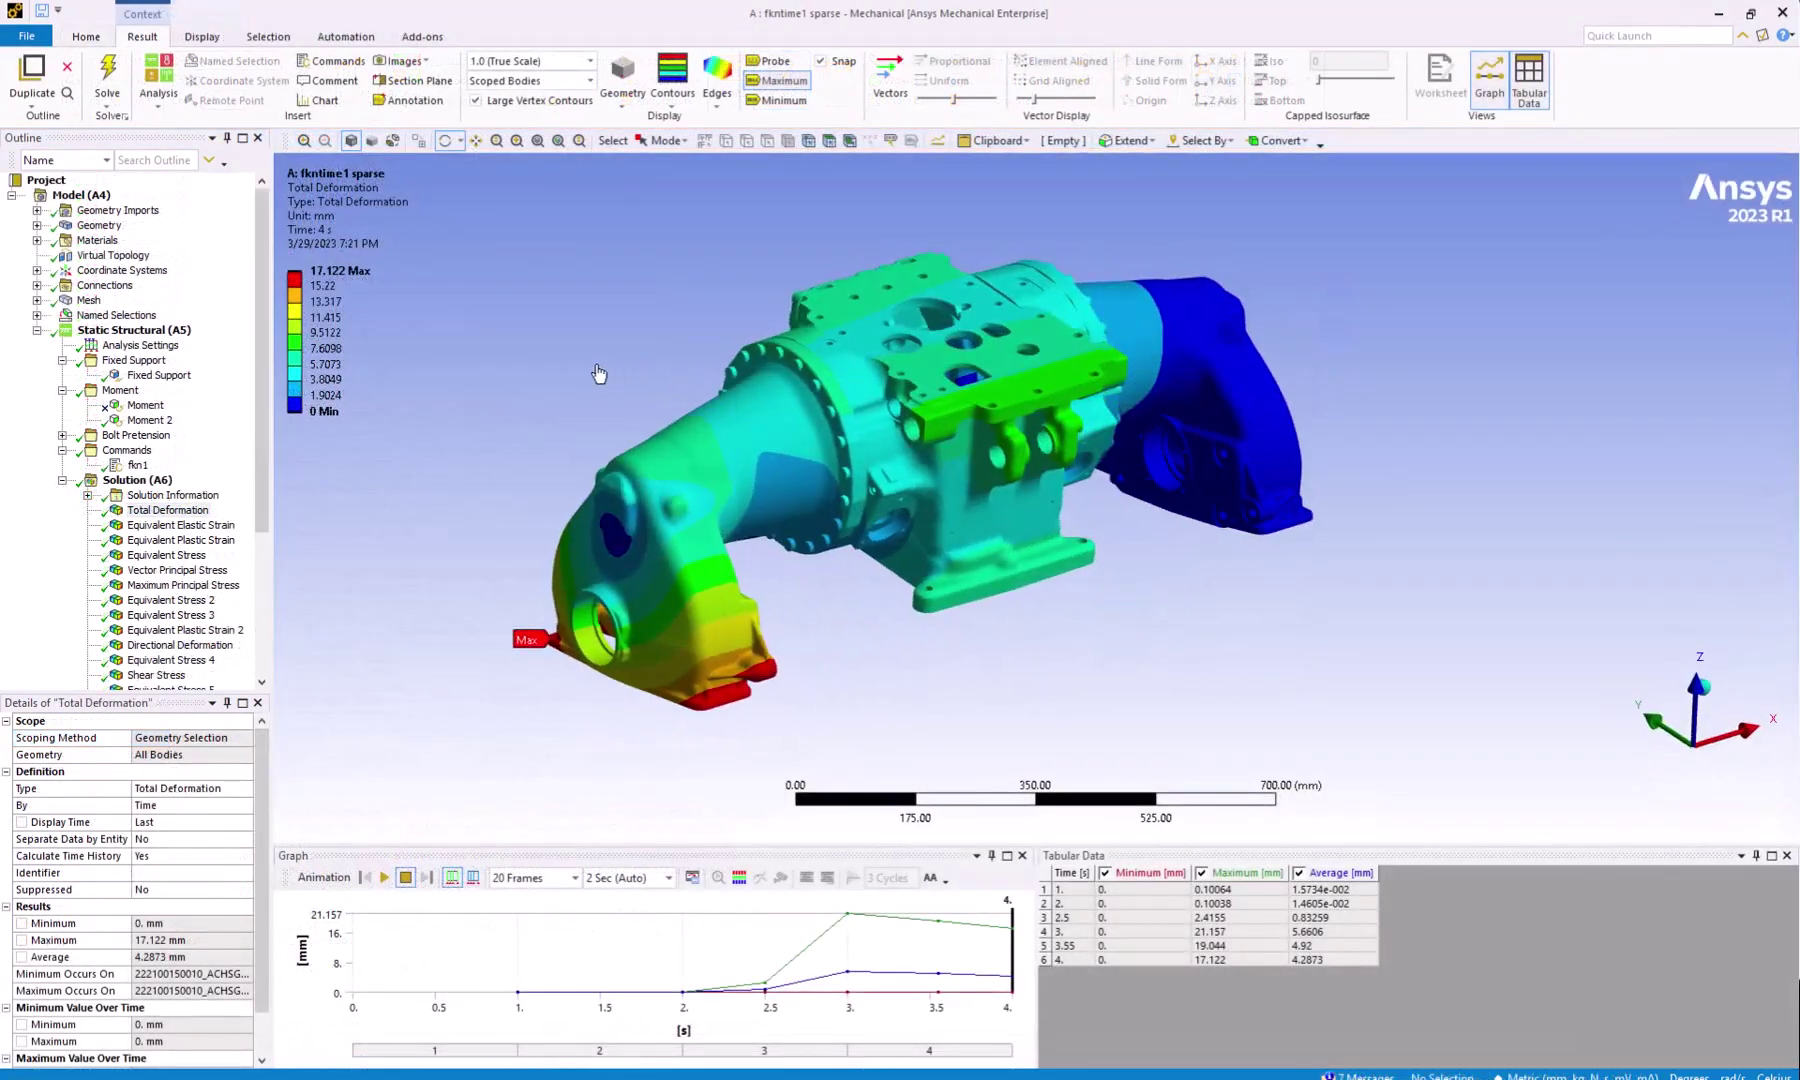
# Step: Show Equivalent Elastic Strain, then Equivalent Plastic Strain (peak 0.046898 mm/mm), rotating the axle to inspect it
pyautogui.click(176, 522)
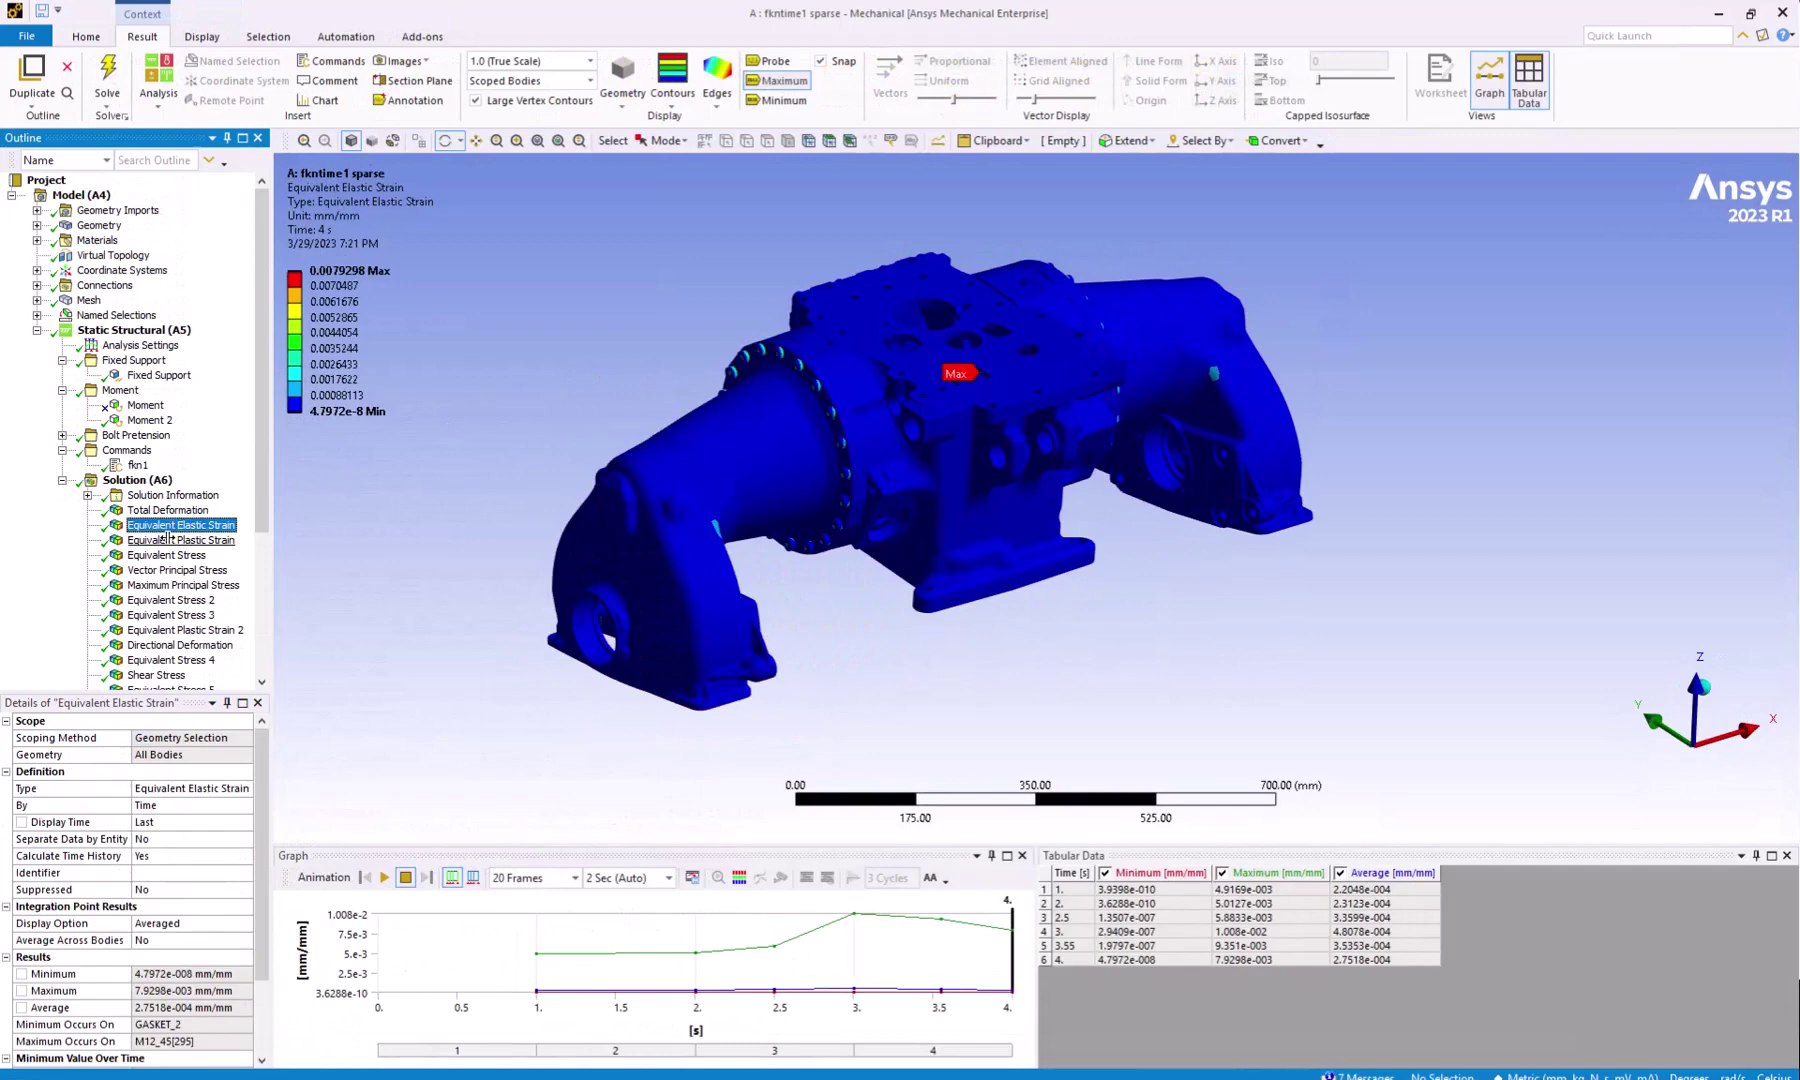
pyautogui.click(167, 540)
pyautogui.moveTo(470, 500); pyautogui.dragTo(494, 356)
pyautogui.moveTo(263, 460); pyautogui.dragTo(263, 552)
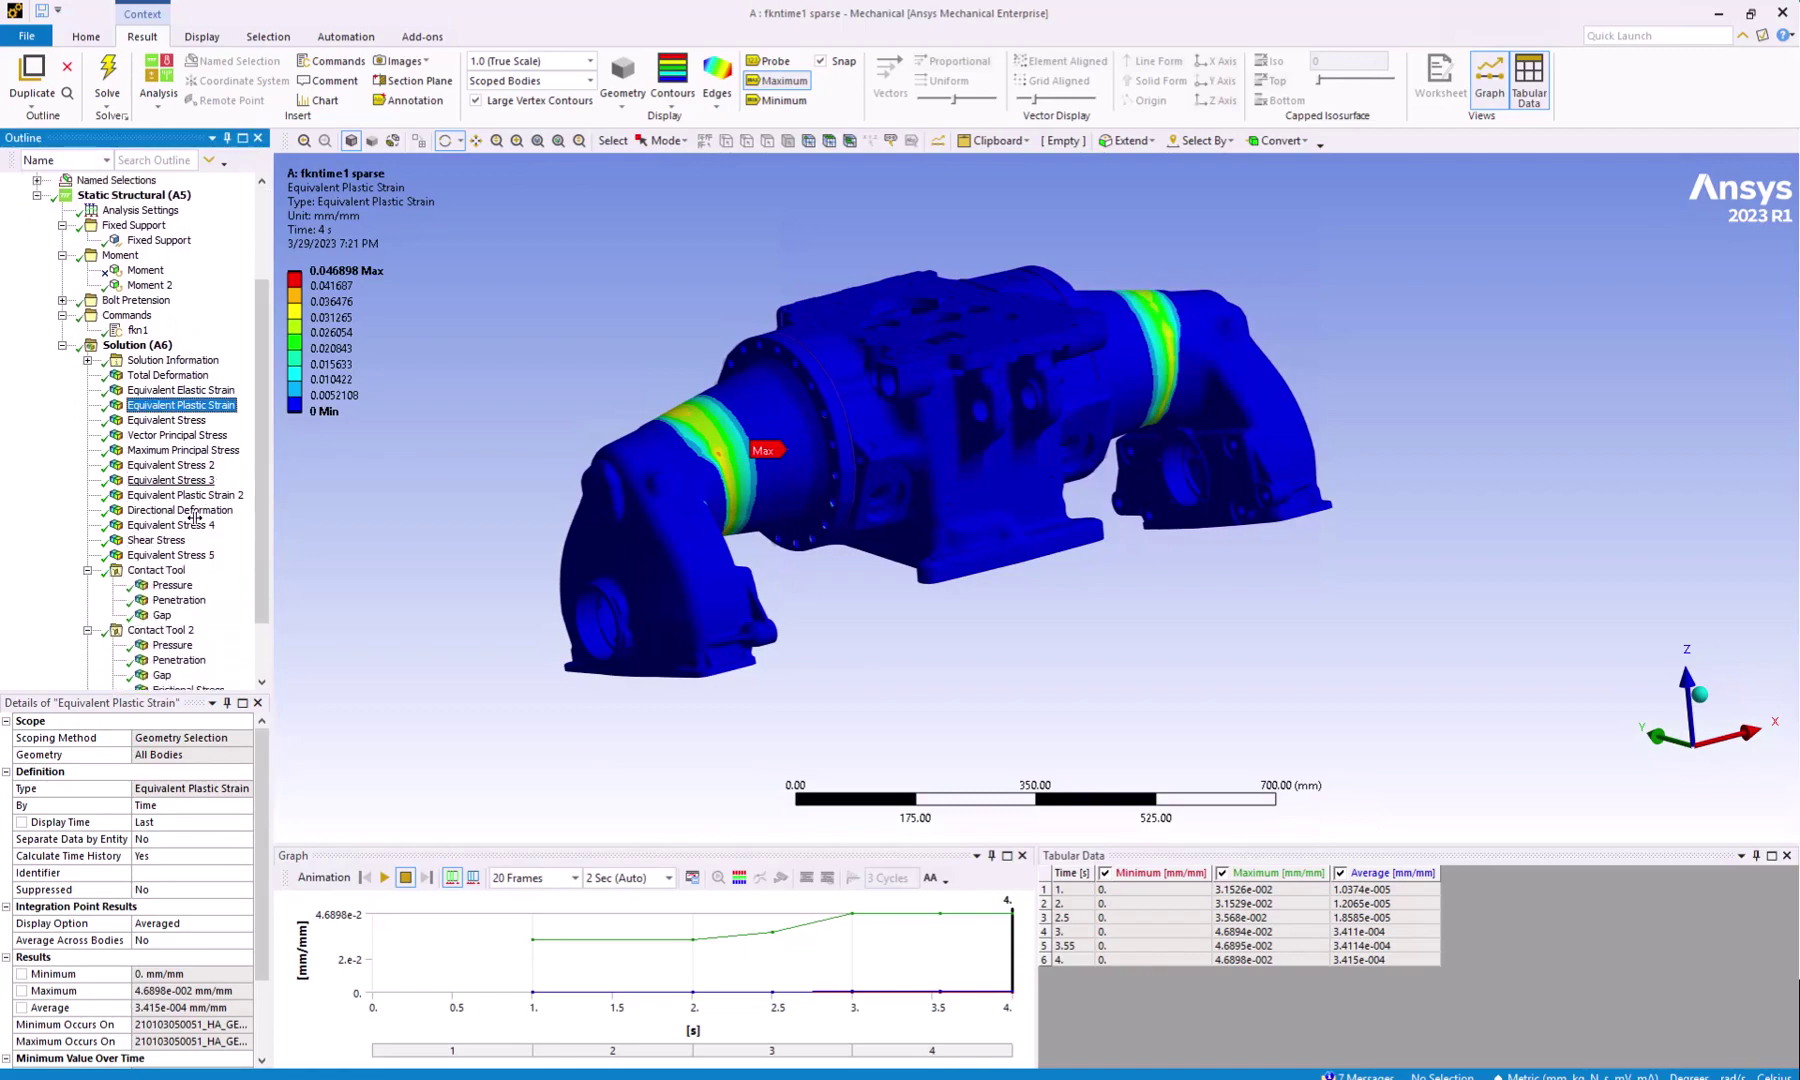